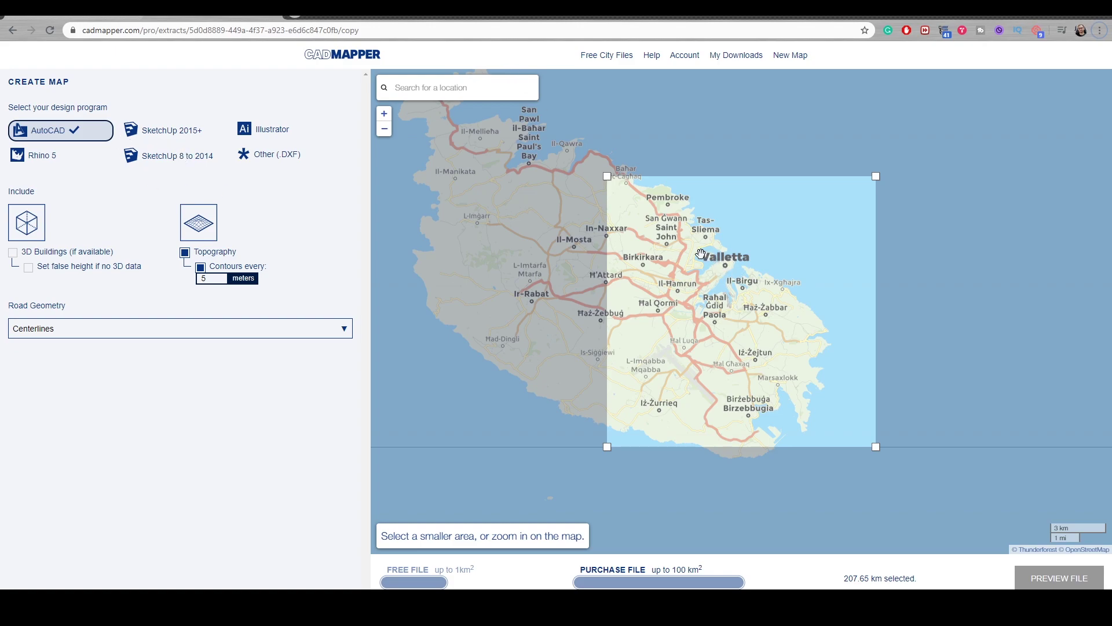
- Frame the map selection on the area around L-Imsida
scroll(701, 253, up, 5)
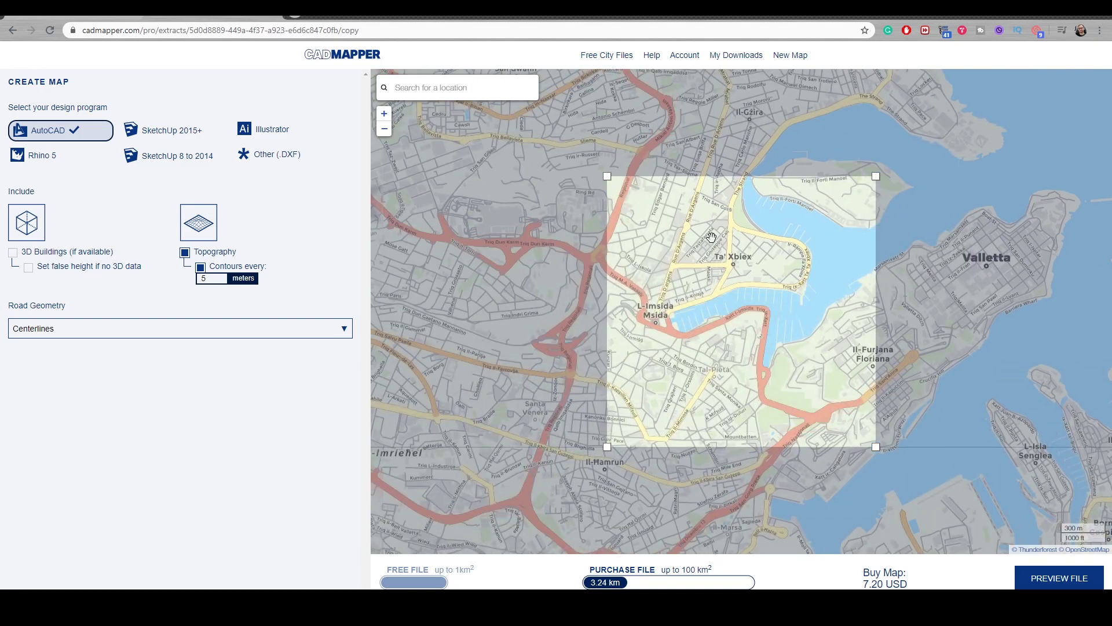
scroll(712, 237, up, 2)
scroll(761, 278, down, 2)
drag(755, 266, 779, 269)
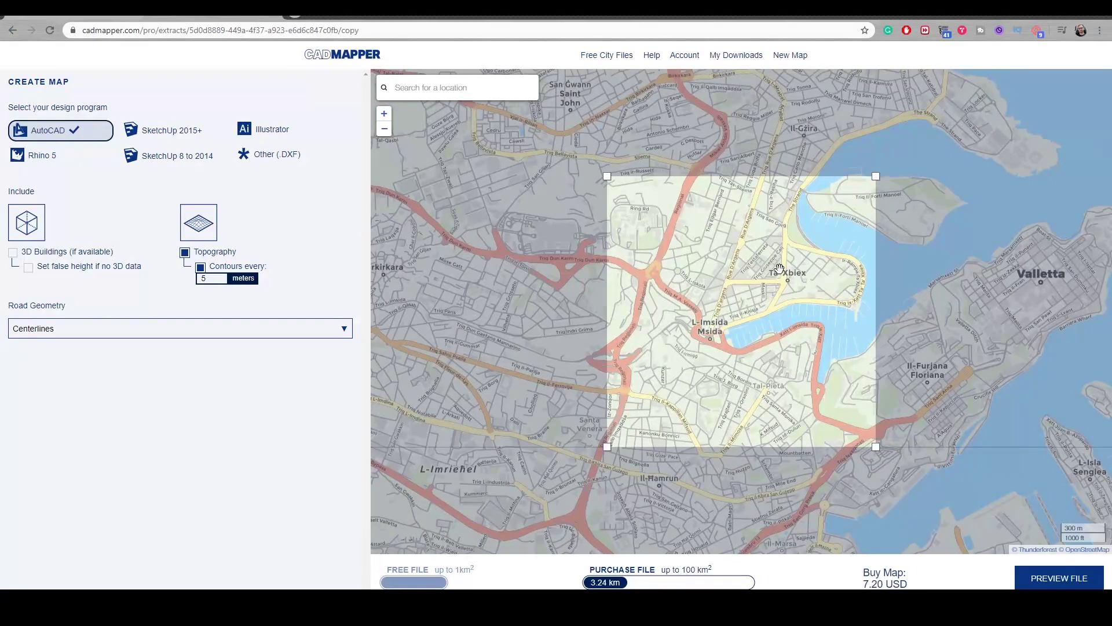
scroll(754, 266, down, 1)
scroll(742, 265, up, 4)
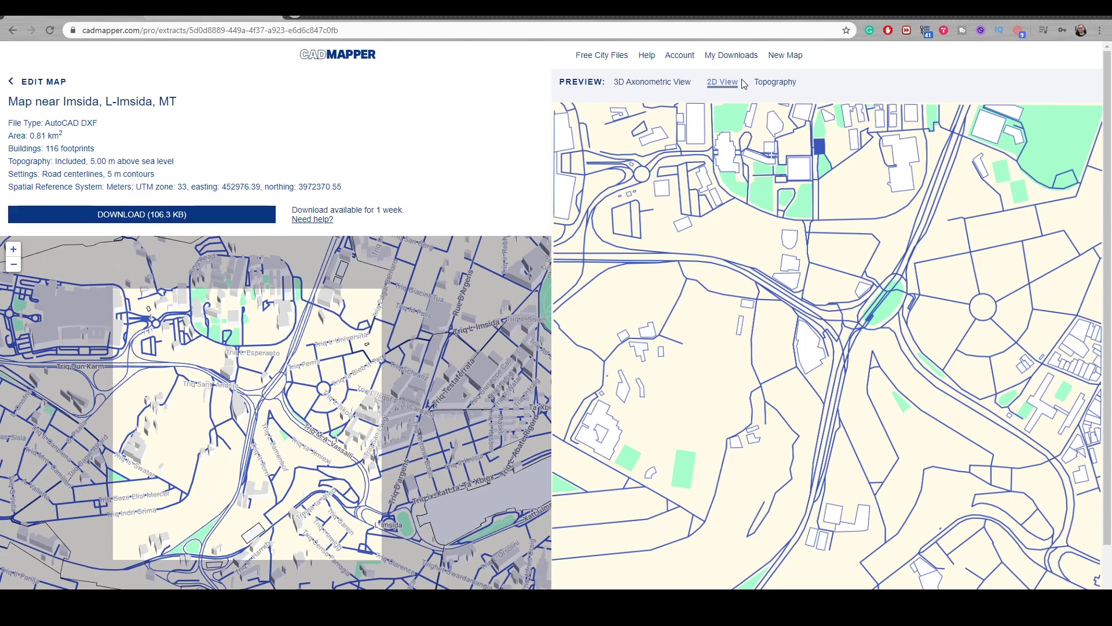
- Preview the topography of the generated L-Imsida map and download the AutoCAD file
click(776, 84)
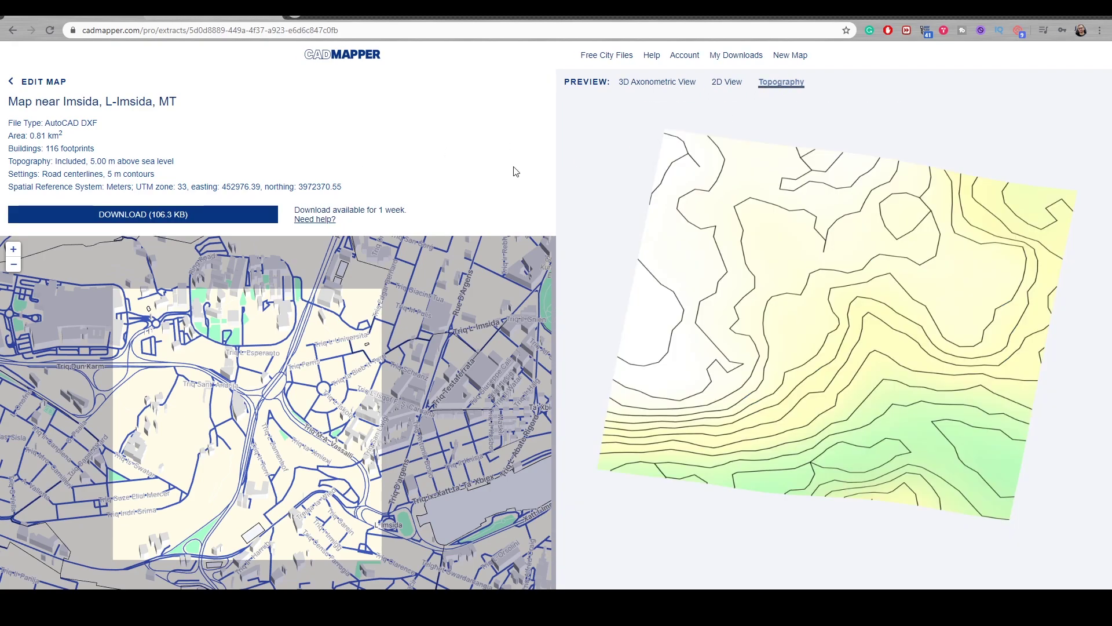
click(167, 214)
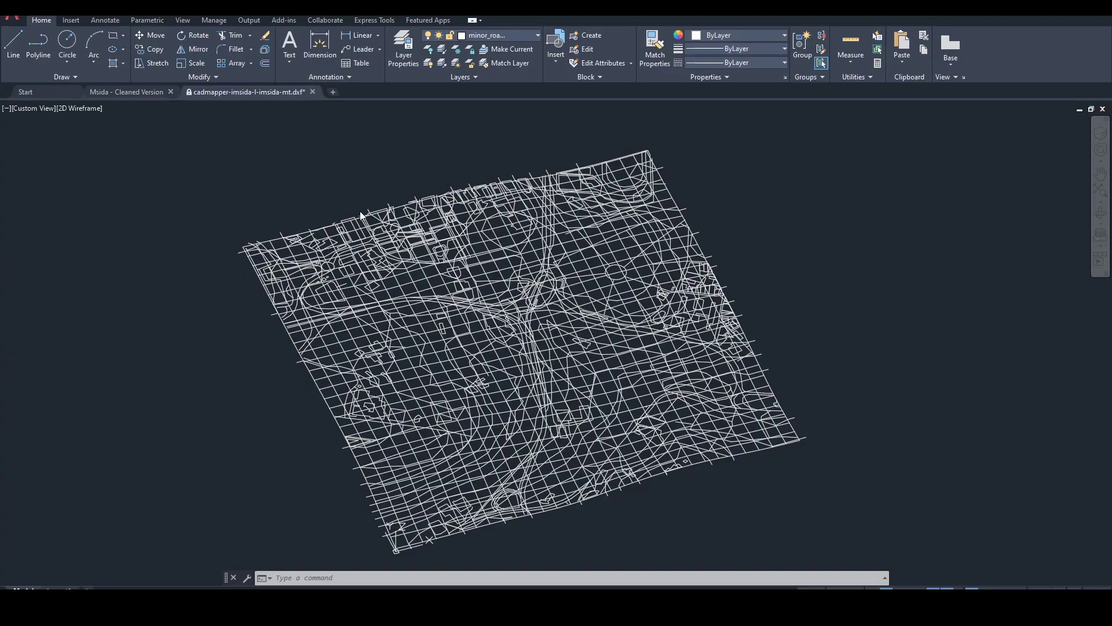
- In AutoCAD, turn off the minor_roads layer of the downloaded CADMAPPER drawing
shift+middle_drag(613, 371, 638, 330)
scroll(644, 310, up, 6)
shift+middle_drag(666, 285, 523, 324)
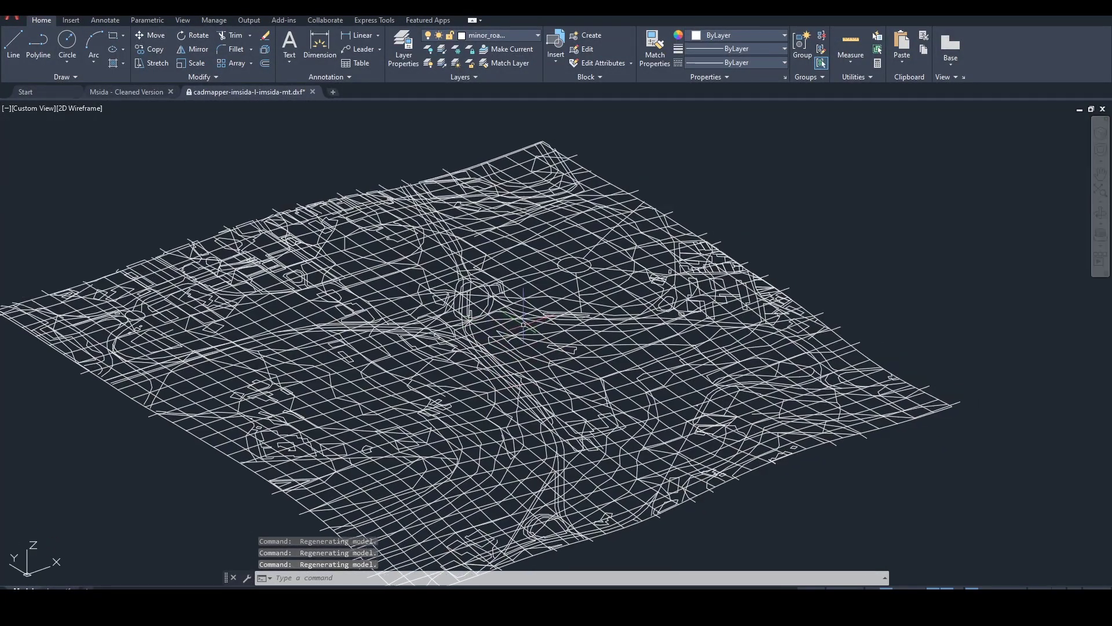
click(513, 37)
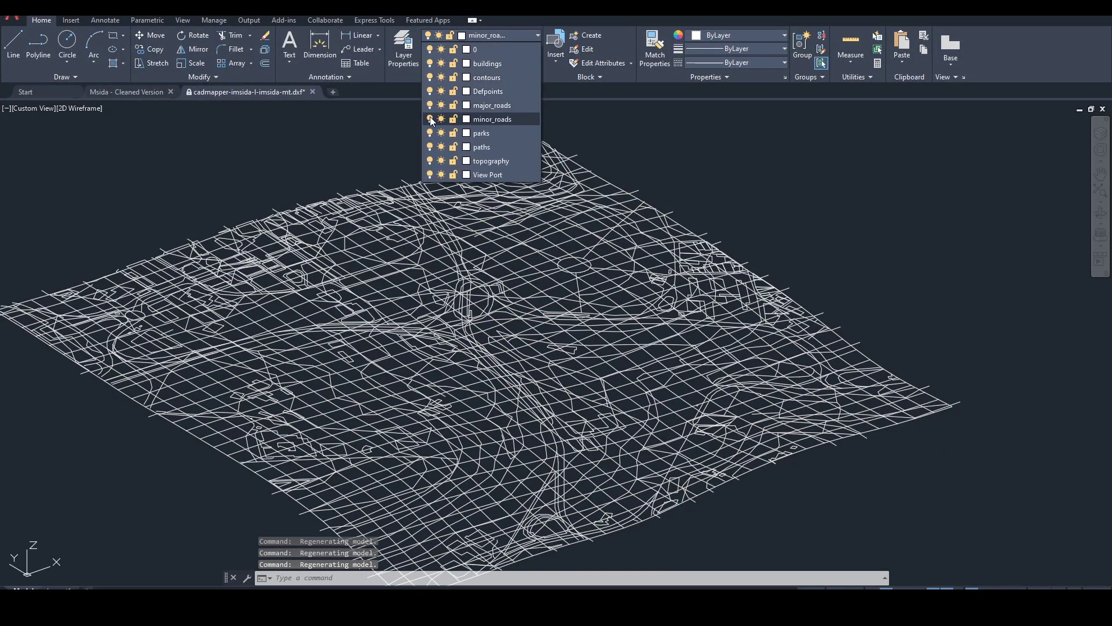
click(430, 111)
click(503, 312)
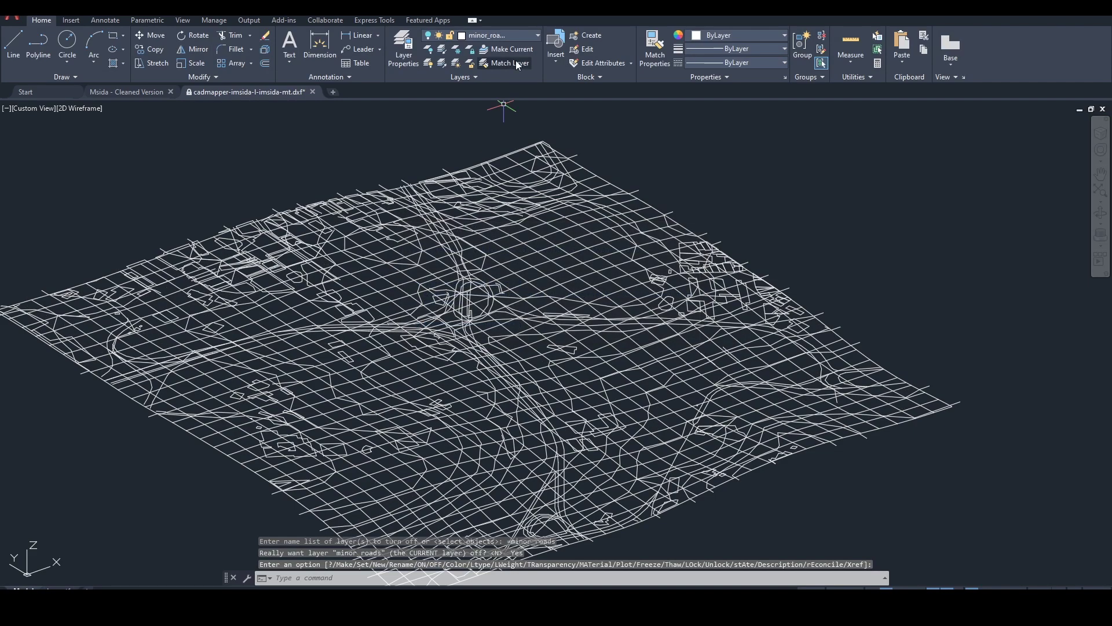
- Turn off the major_roads, Defpoints, buildings, parks, paths and topography layers, keeping the contours layer on
click(501, 36)
click(430, 105)
click(430, 77)
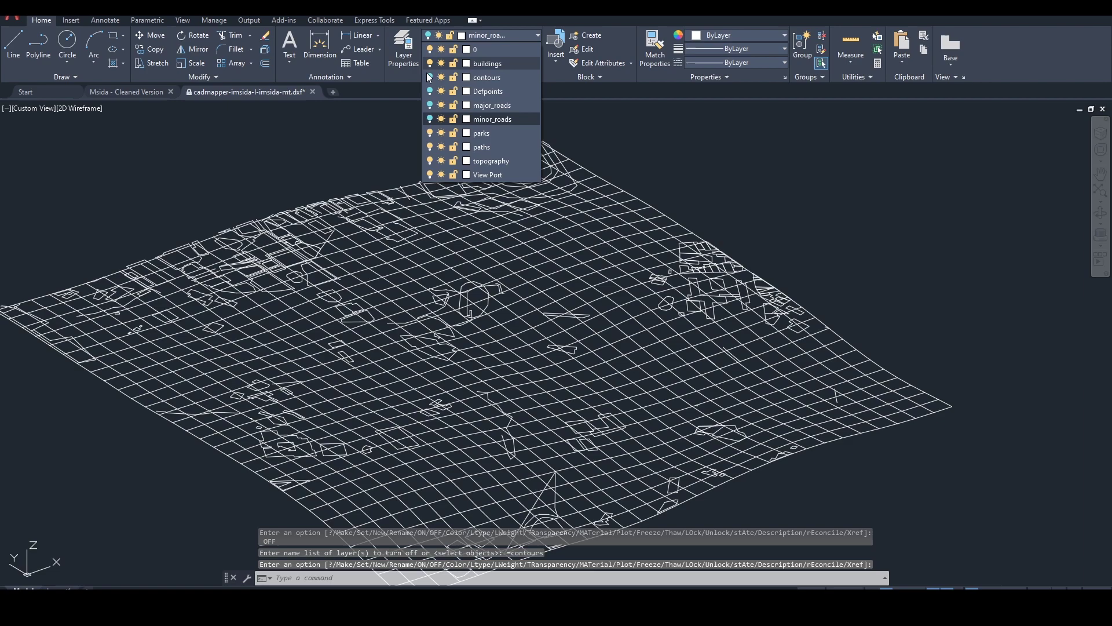
click(430, 77)
click(430, 63)
click(429, 147)
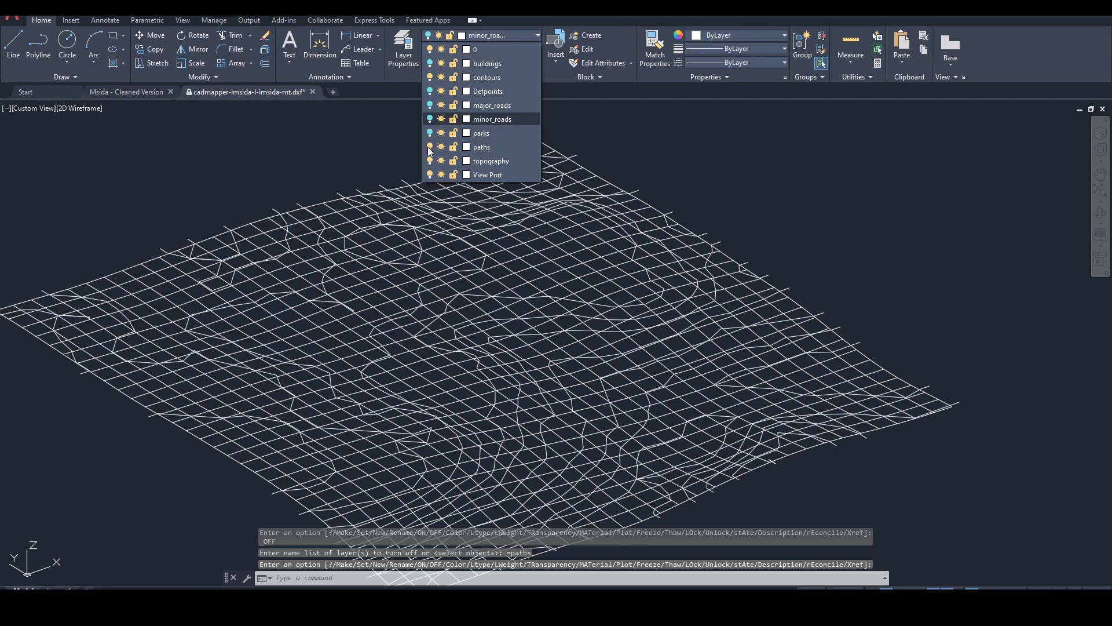
click(430, 161)
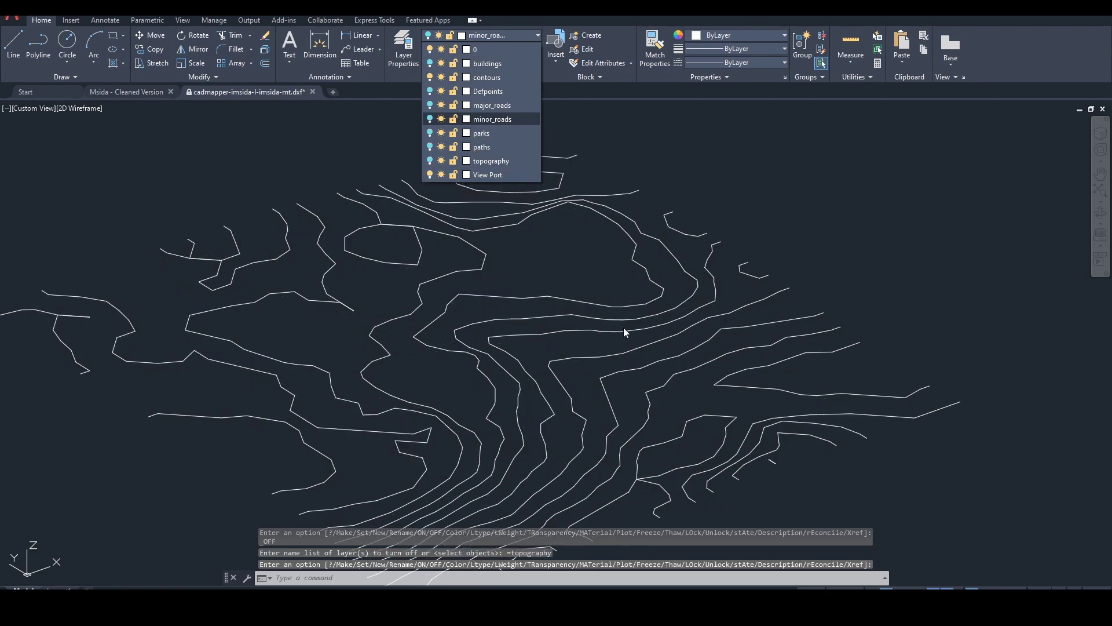
- Switch to the Msida - Cleaned Version drawing
shift+middle_drag(638, 315, 616, 286)
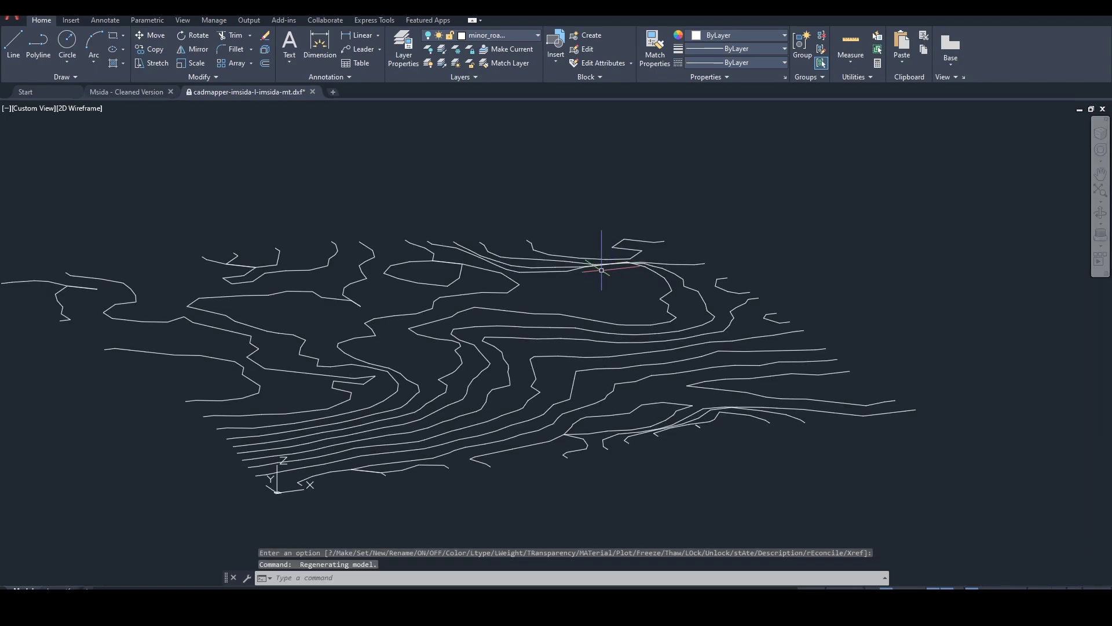
click(139, 93)
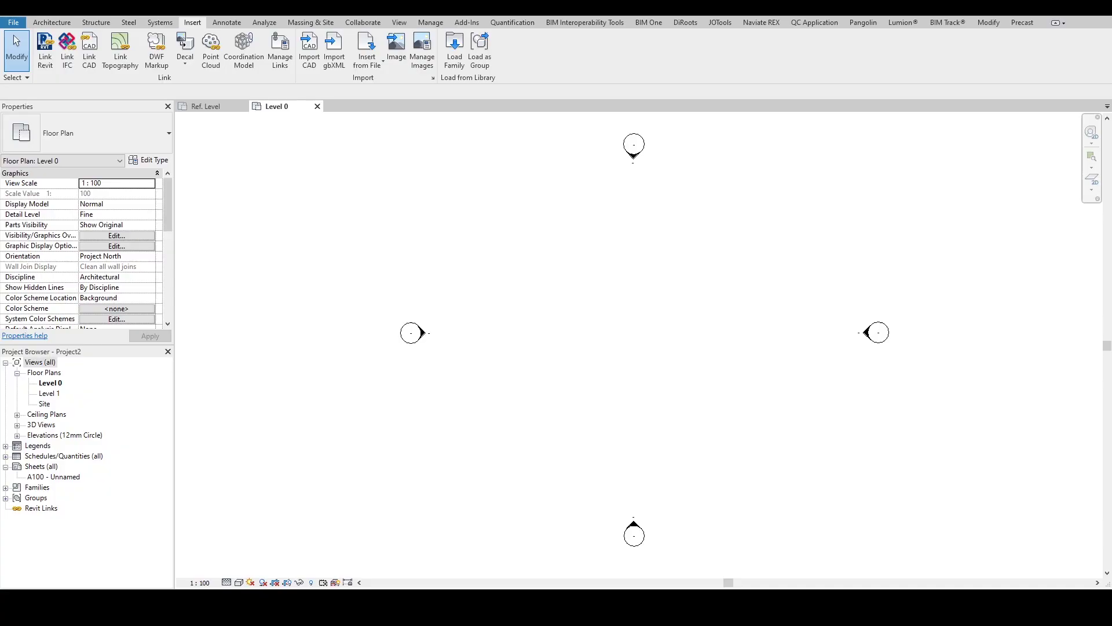
- In Revit, import Msida - Cleaned Version.dwg on Level 0 with Auto - Center to Center positioning and meter as the import unit
scroll(556, 271, down, 1)
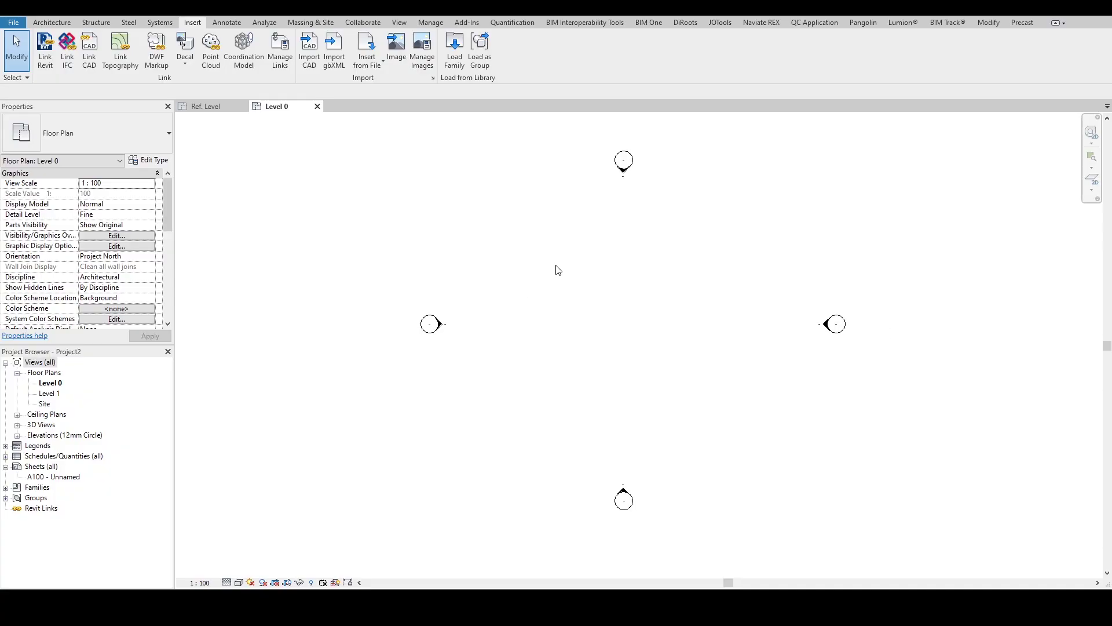
click(307, 58)
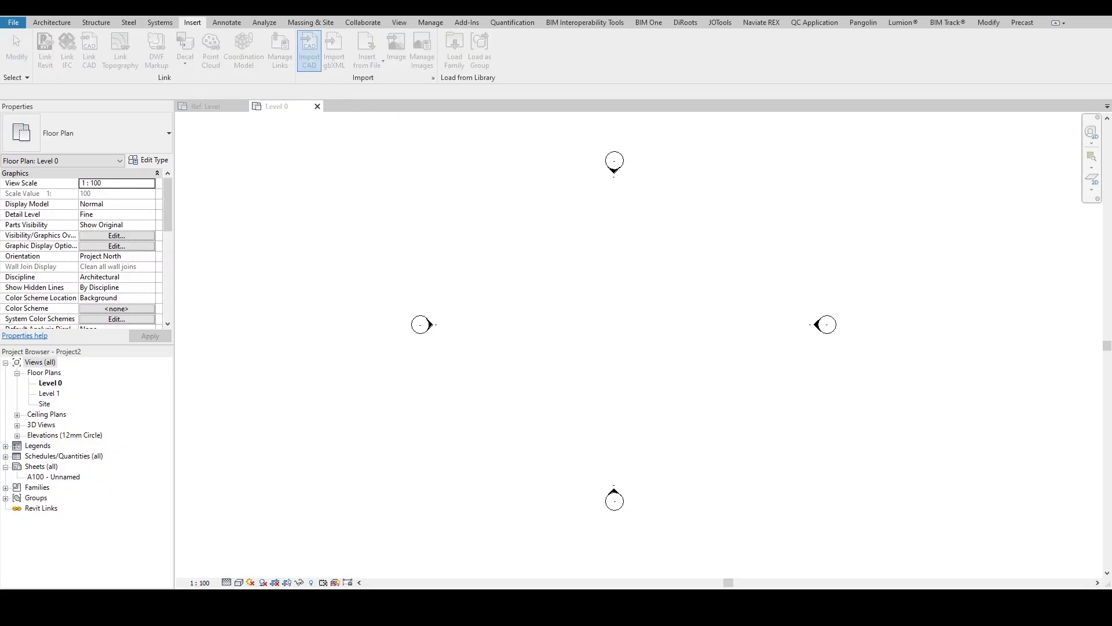
click(243, 165)
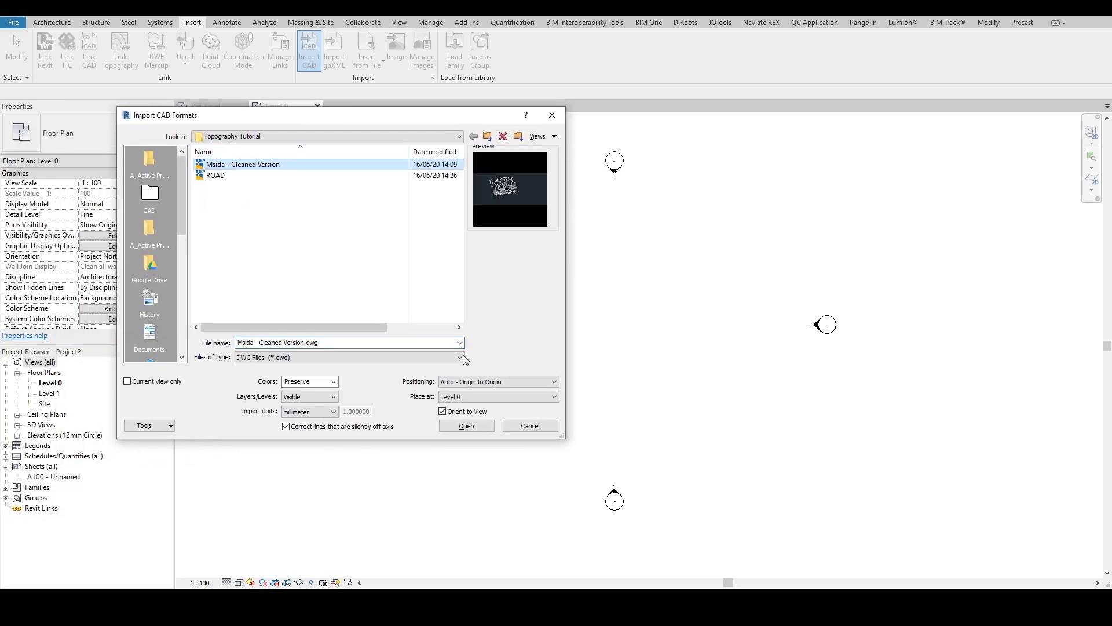
click(470, 382)
click(471, 392)
click(310, 412)
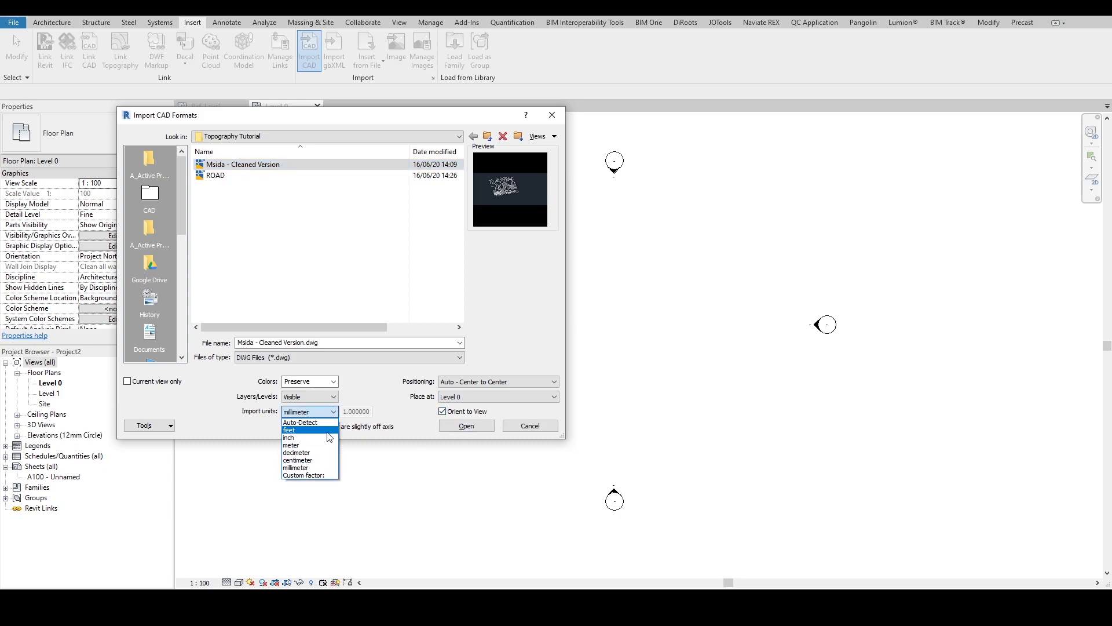
click(304, 444)
click(466, 427)
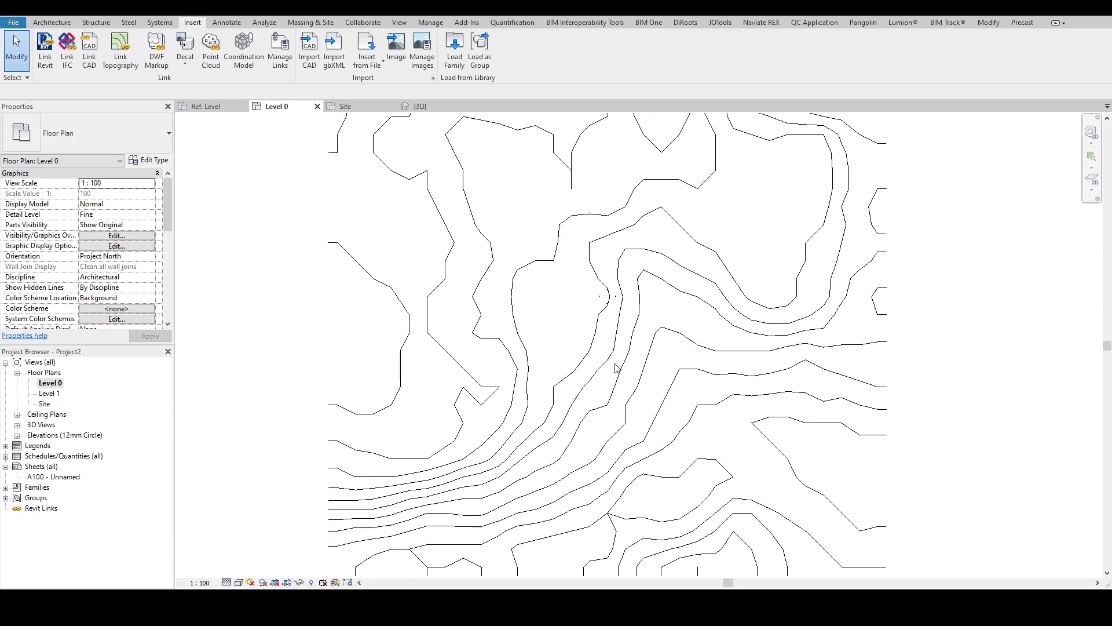
- Hide the two level elements in the 3D view of the imported contours
key(ctrl+Tab)
shift+middle_drag(625, 369, 648, 365)
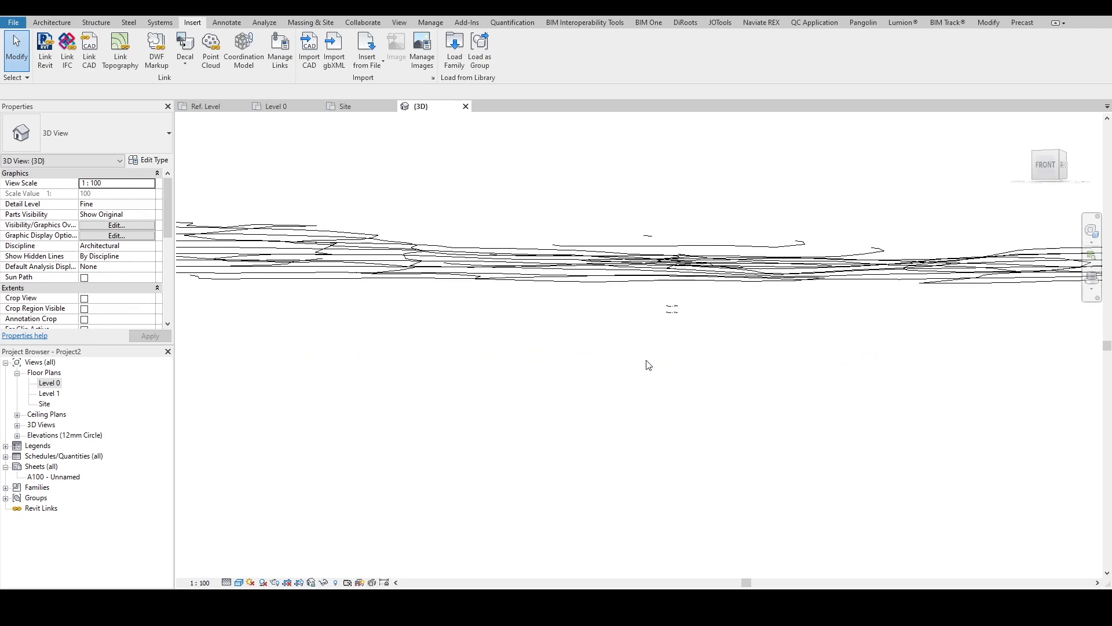
right_click(712, 302)
mouse_move(829, 366)
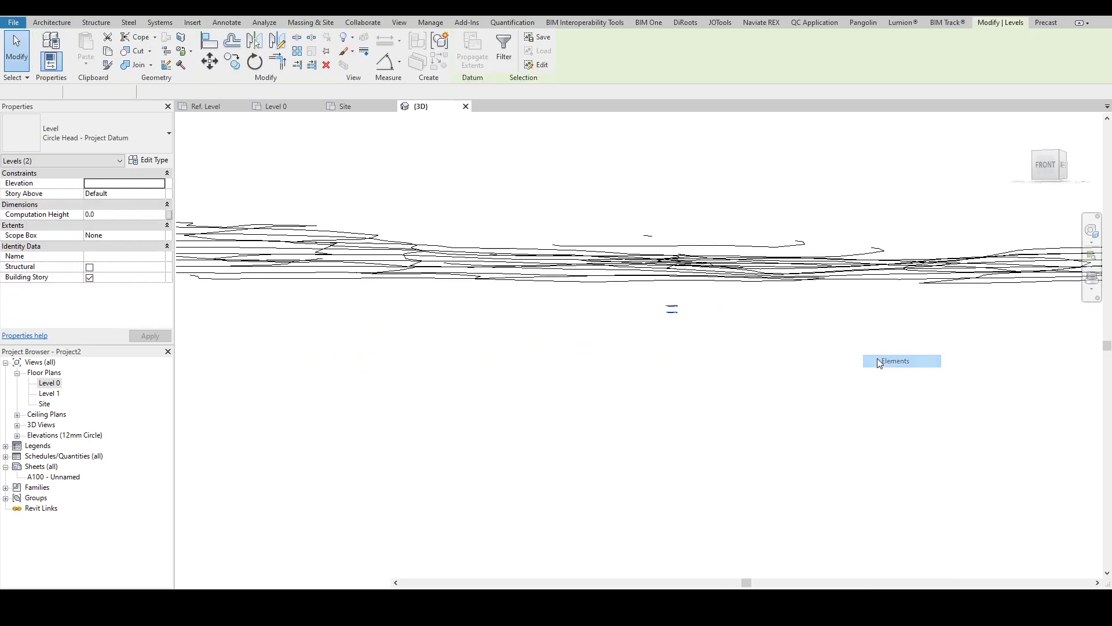
click(877, 359)
scroll(765, 400, down, 3)
shift+middle_drag(735, 400, 756, 452)
scroll(587, 326, down, 2)
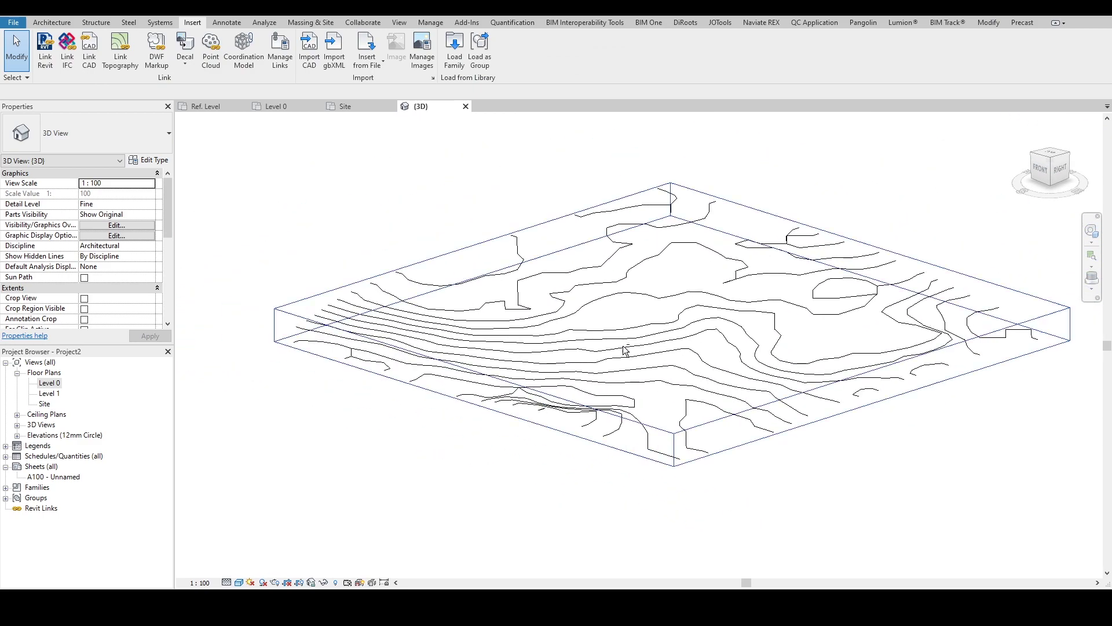
shift+middle_drag(626, 349, 621, 401)
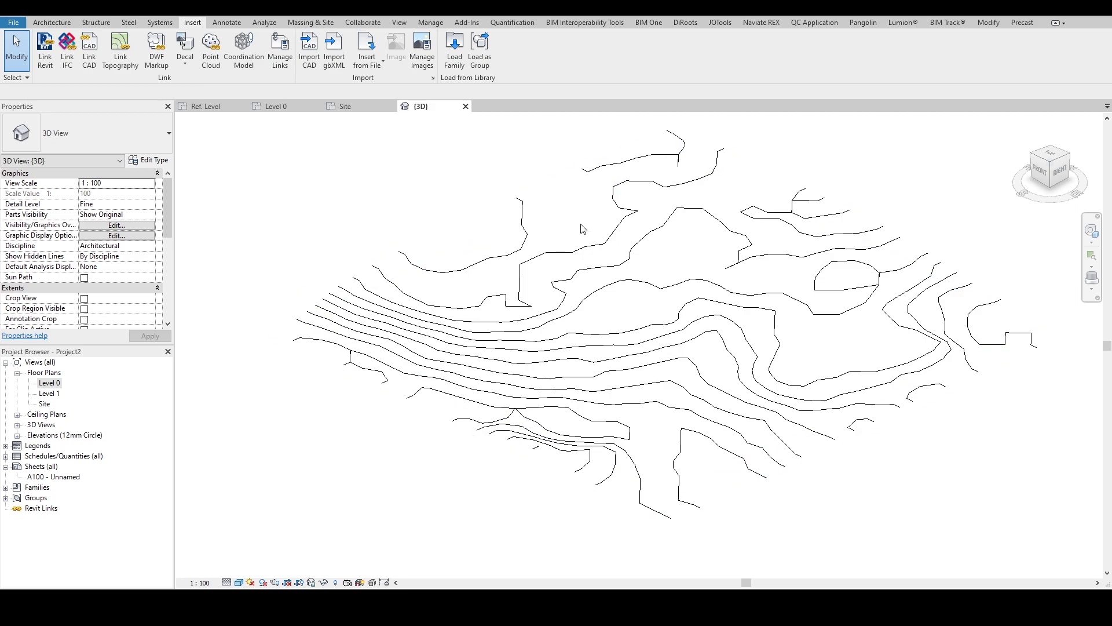
shift+middle_drag(583, 229, 666, 325)
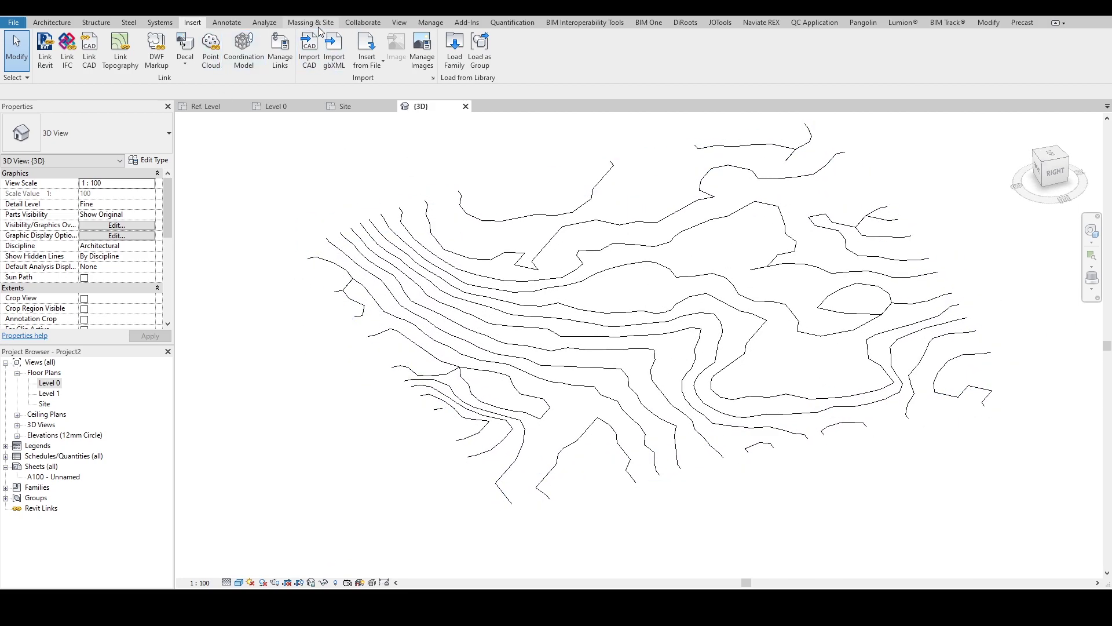
- Create a toposurface from the imported CAD instance, using points from the contours layer only
click(318, 25)
click(275, 49)
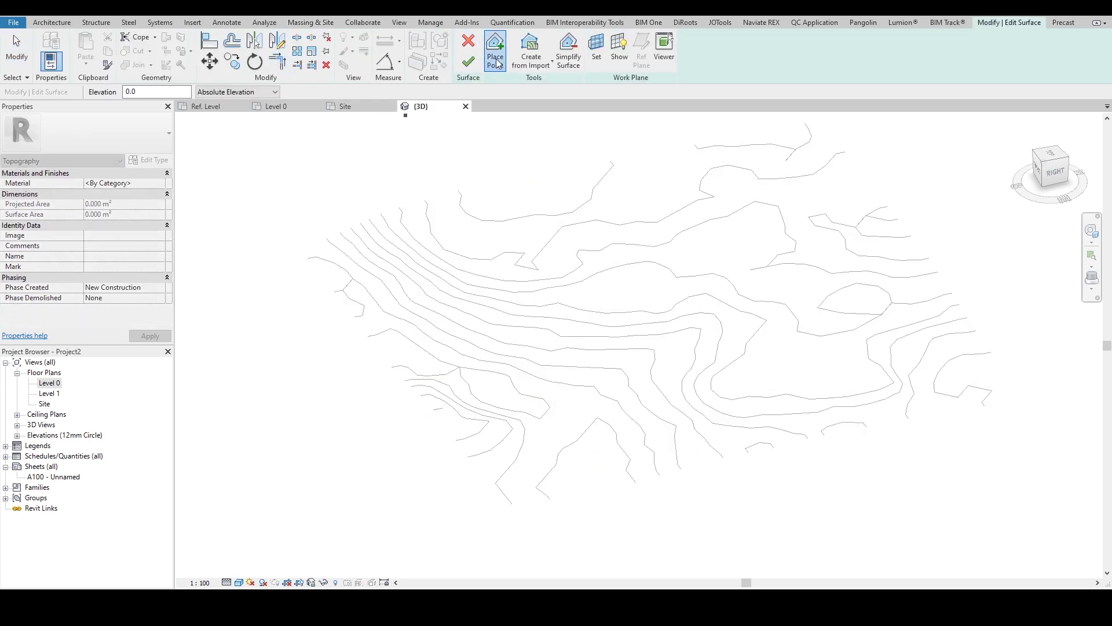
click(531, 58)
click(564, 86)
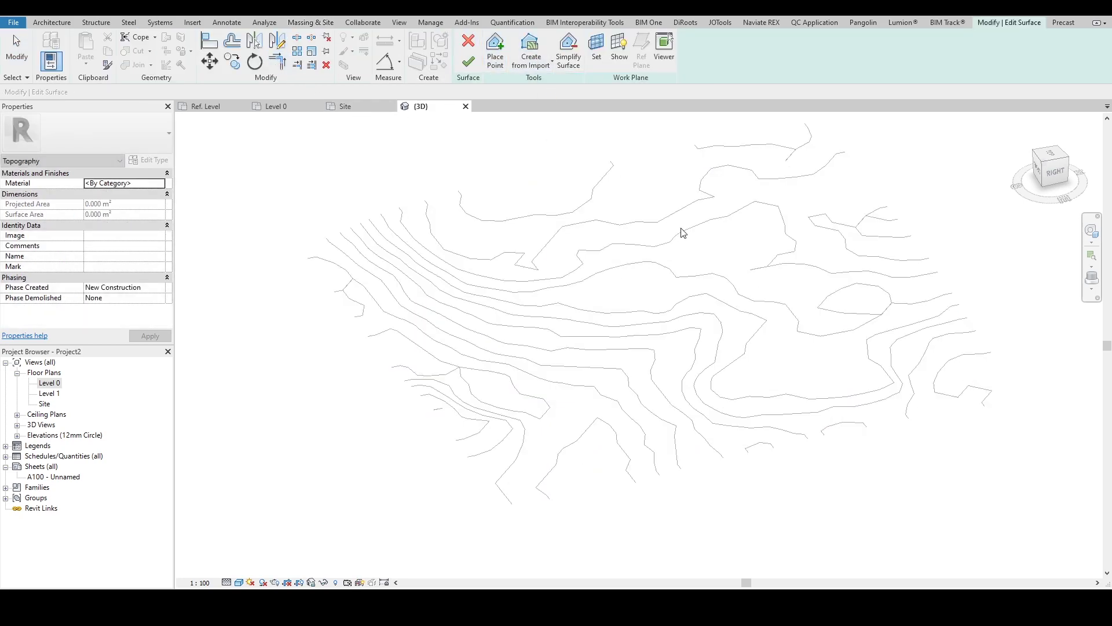
click(694, 284)
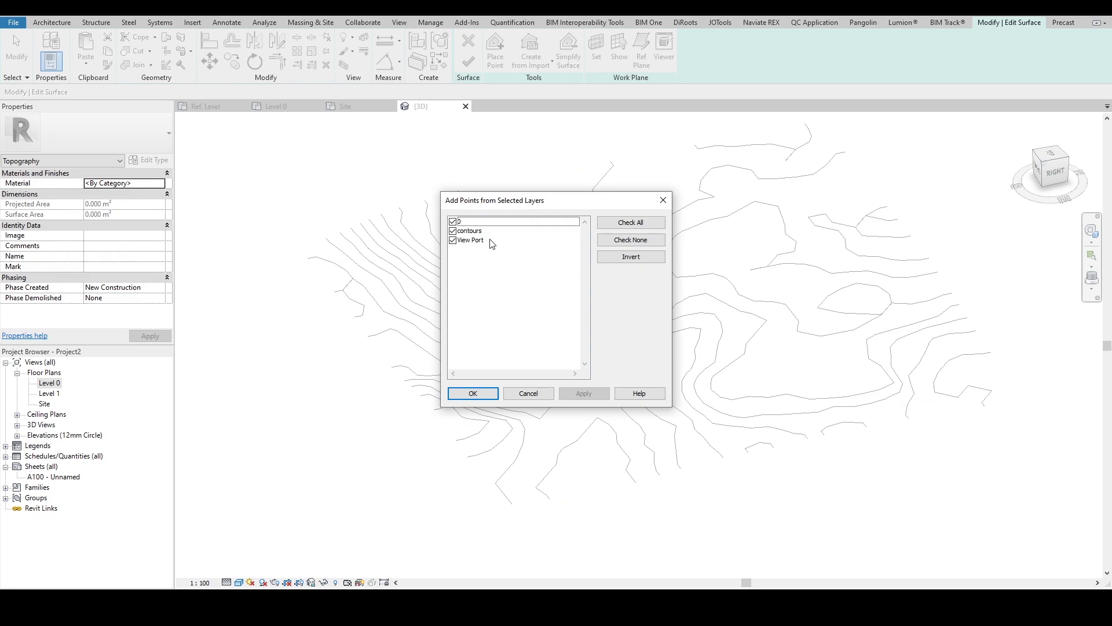
click(631, 240)
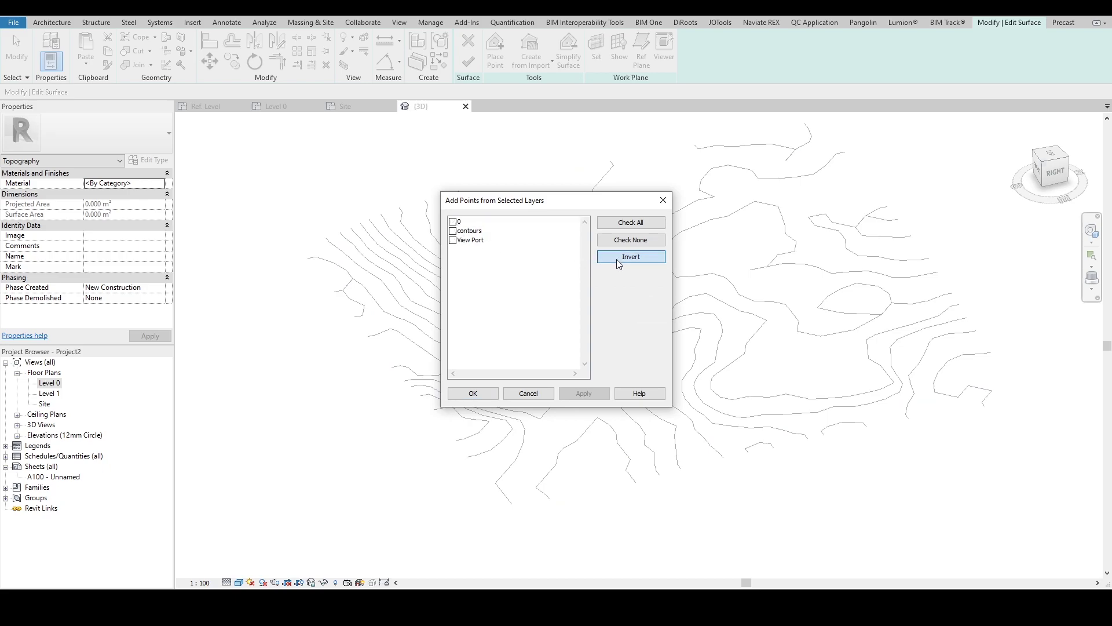
click(454, 232)
click(484, 393)
- Finish the toposurface edit and inspect the completed terrain in 3D
shift+middle_drag(554, 399, 597, 324)
scroll(687, 322, up, 3)
scroll(697, 304, up, 3)
shift+middle_drag(697, 305, 603, 344)
scroll(613, 315, down, 6)
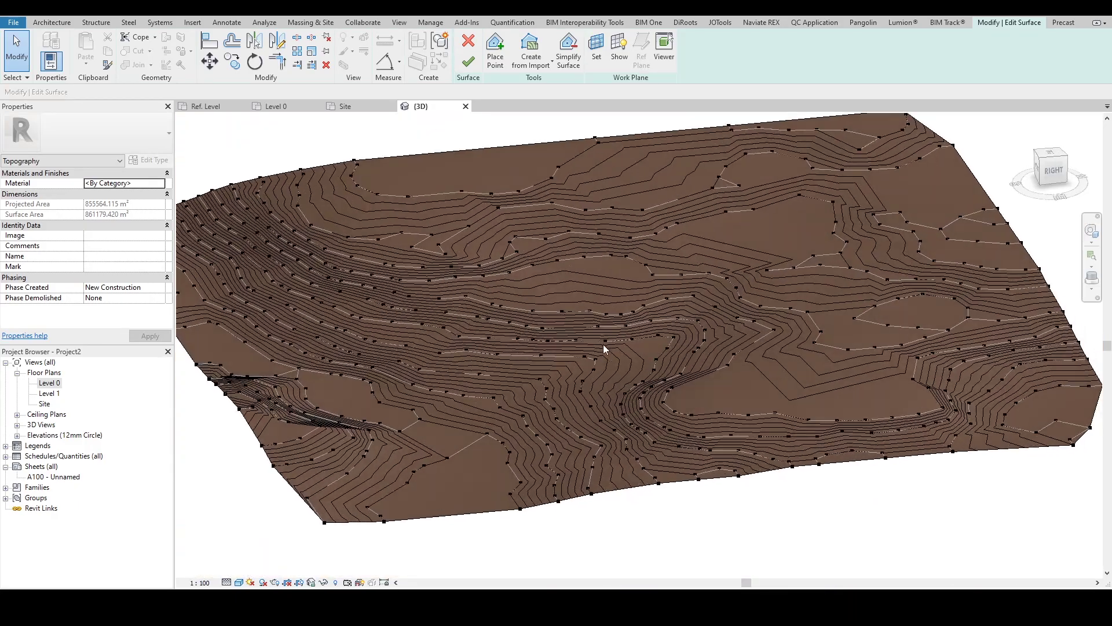
click(468, 64)
key(Escape)
shift+middle_drag(698, 365, 563, 328)
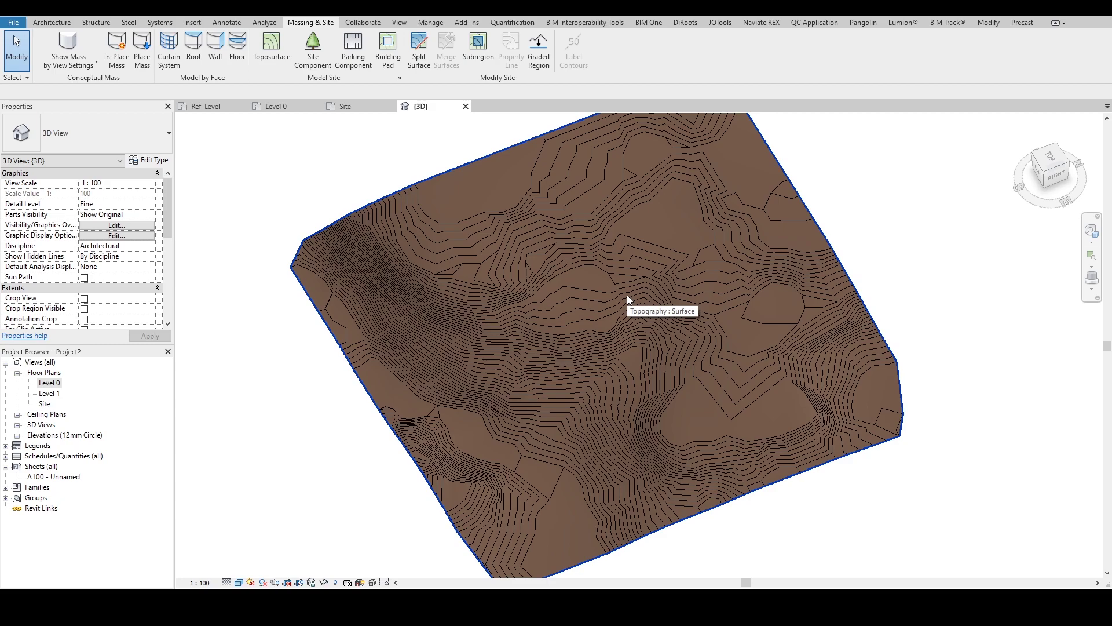
shift+middle_drag(627, 294, 552, 266)
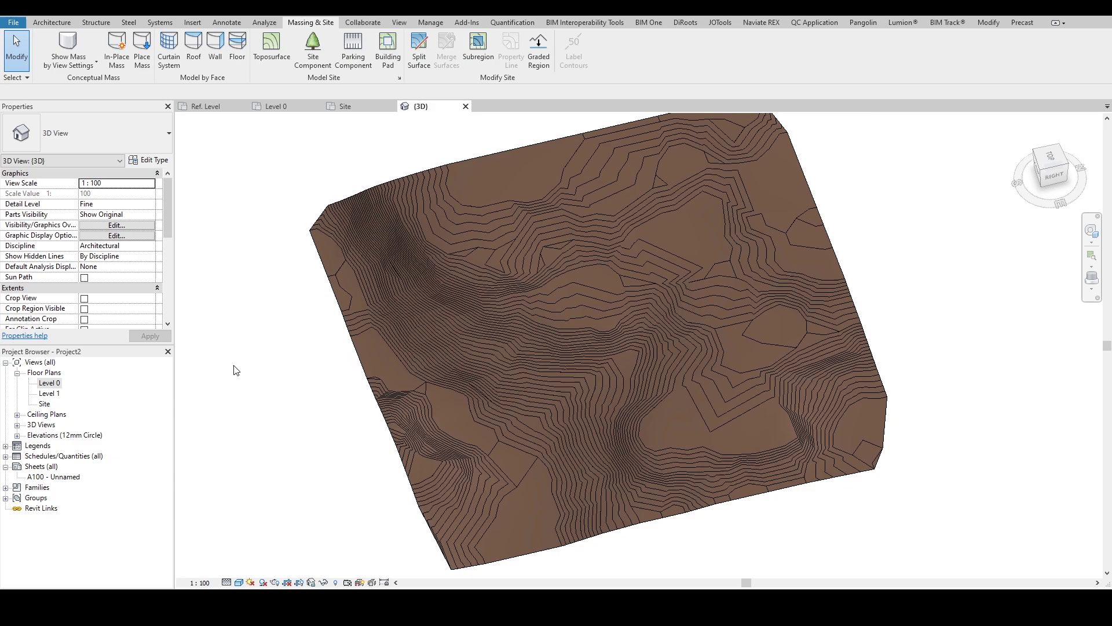
- In the Site plan, draw a long curved detail line in the Thin Lines style down across the middle of the topography
double_click(45, 404)
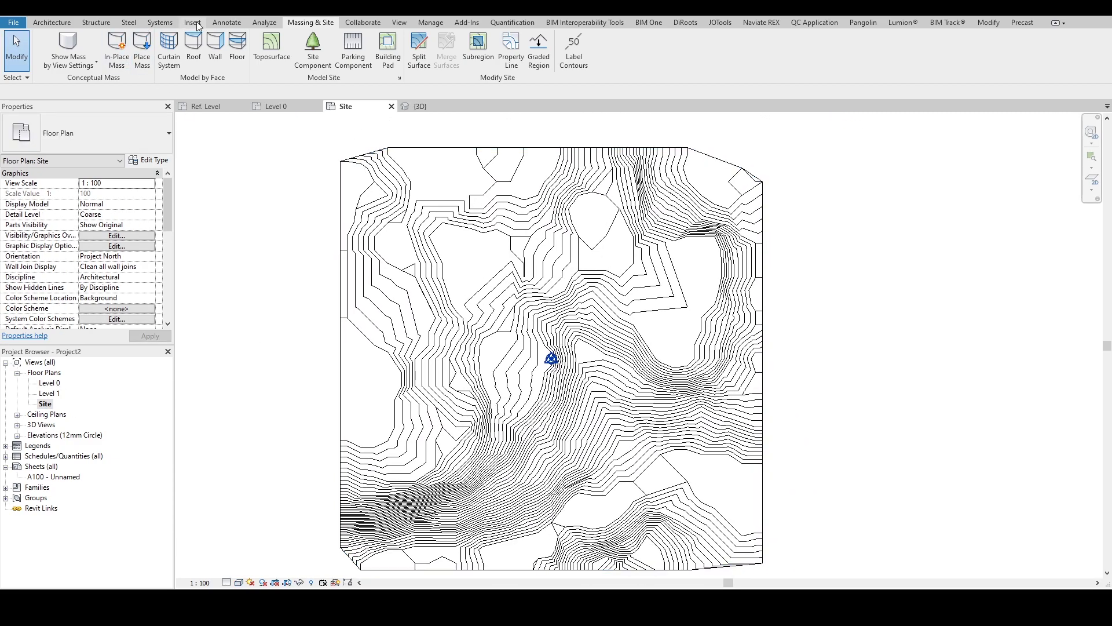
click(235, 24)
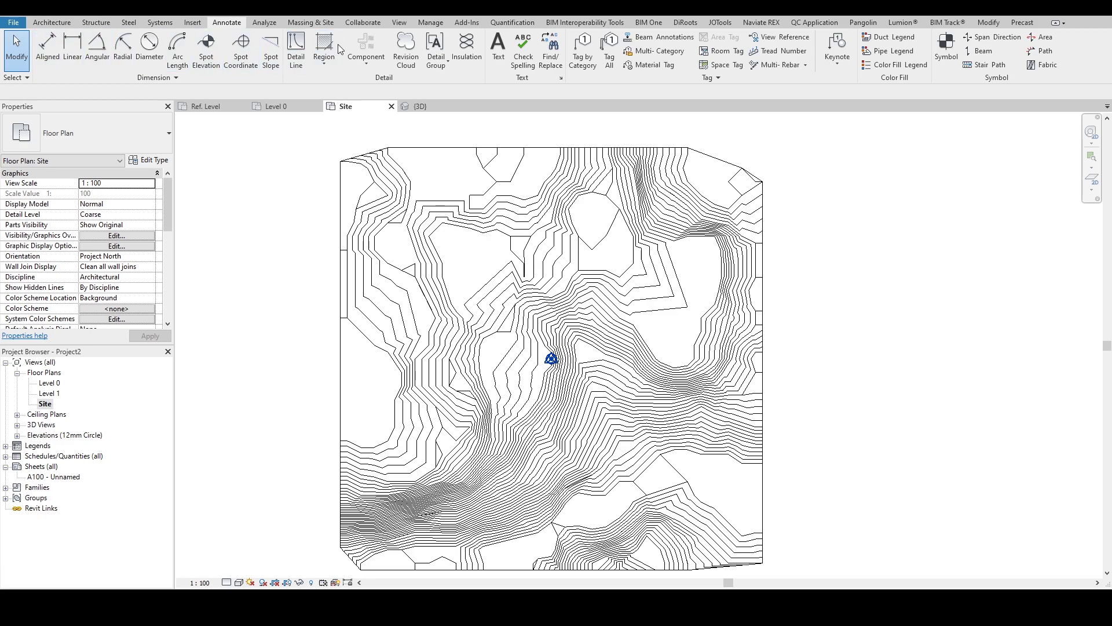
click(296, 50)
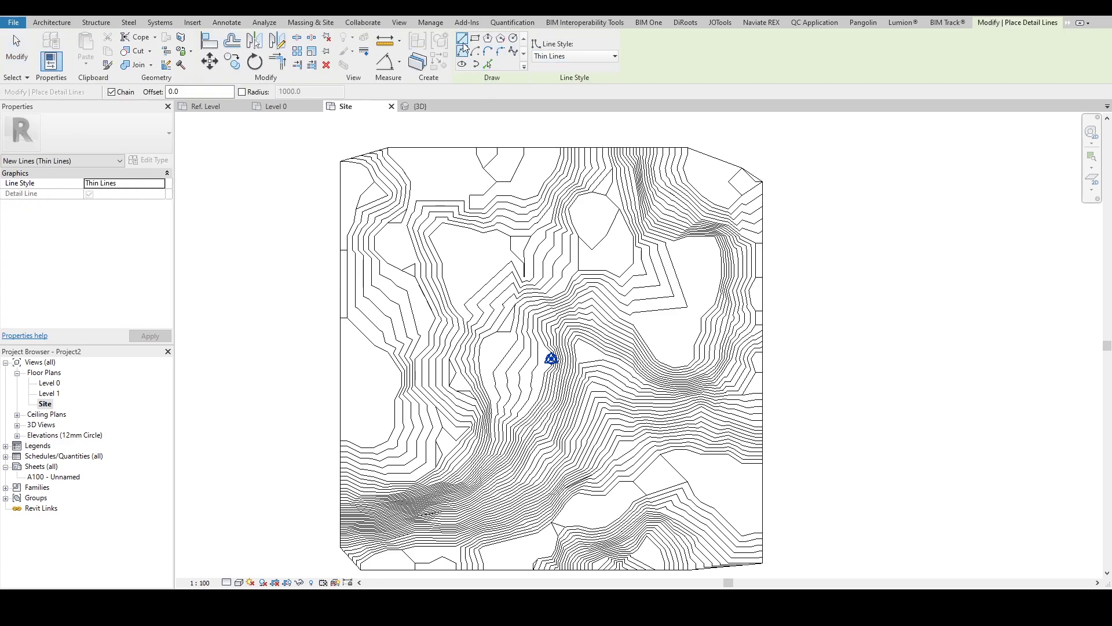
click(471, 257)
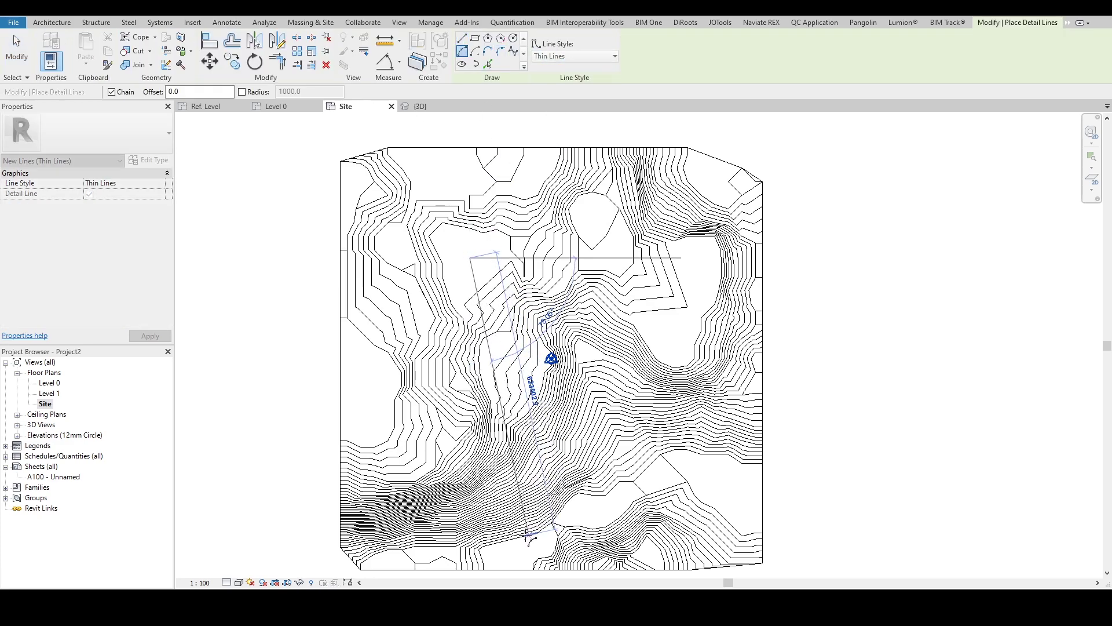
click(519, 537)
click(531, 411)
key(Escape)
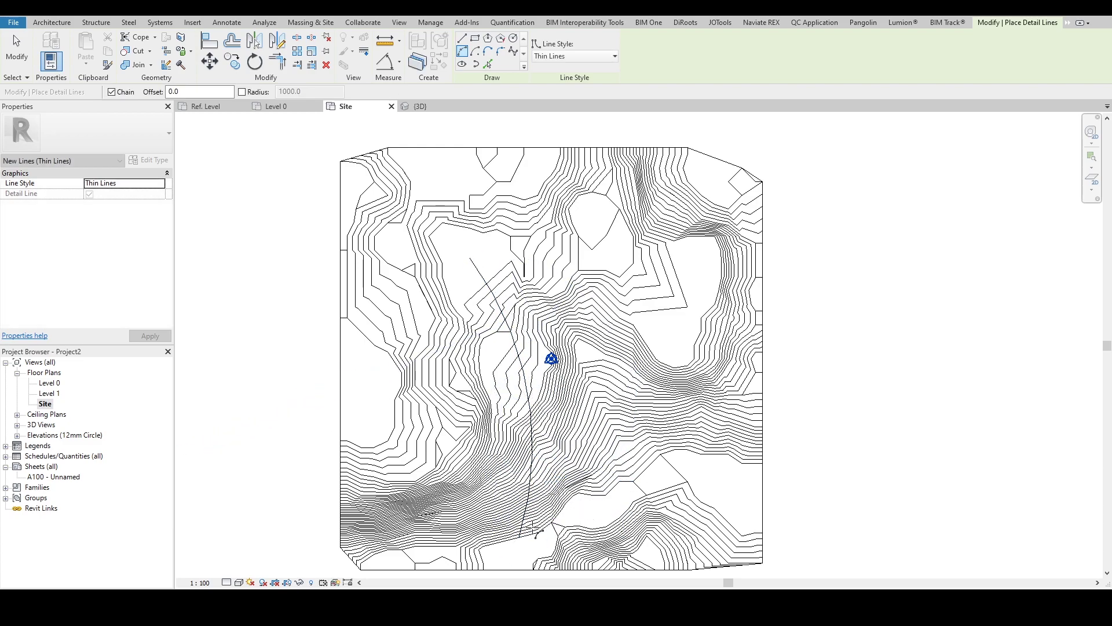
click(626, 527)
key(Escape)
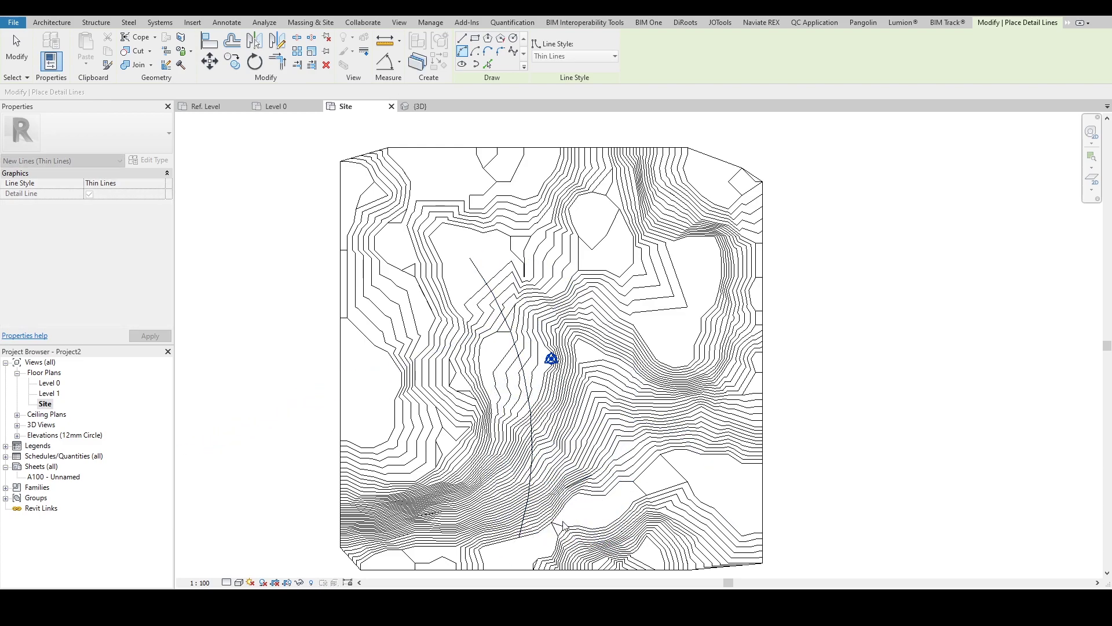
click(572, 532)
key(Escape)
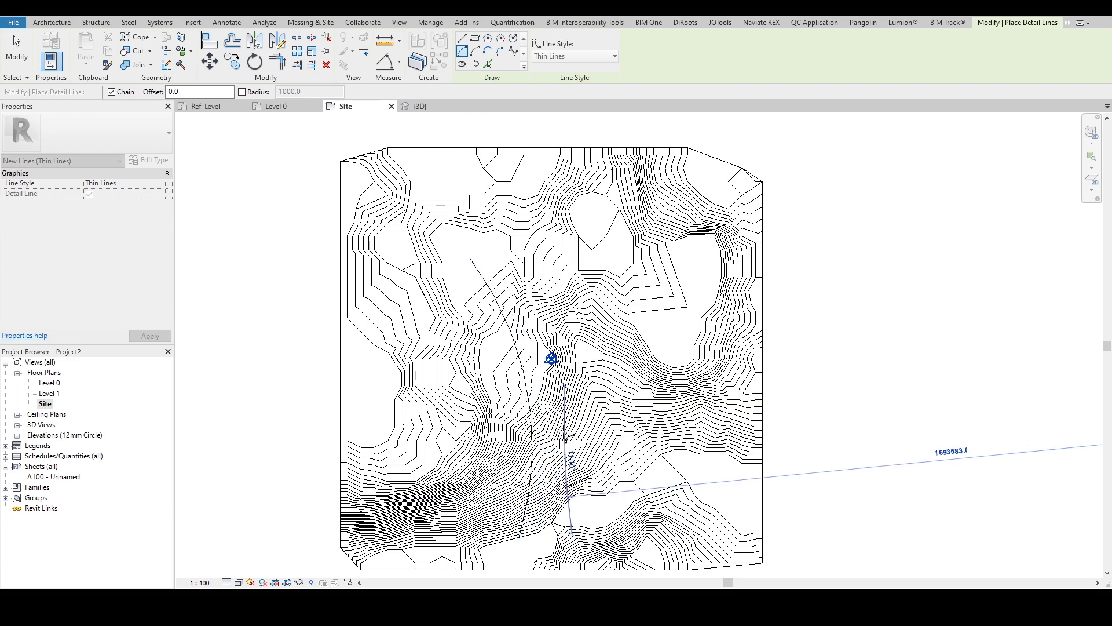
- Draw a second long curved detail line east of the first one, from the northeast contours down to the south of the topography
click(630, 300)
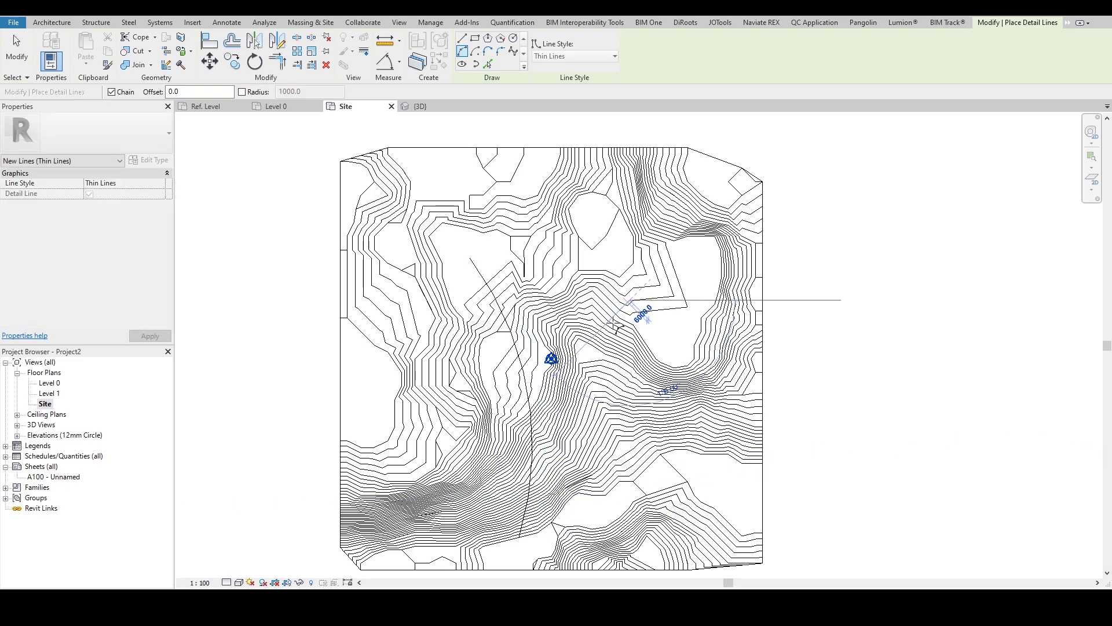
click(559, 534)
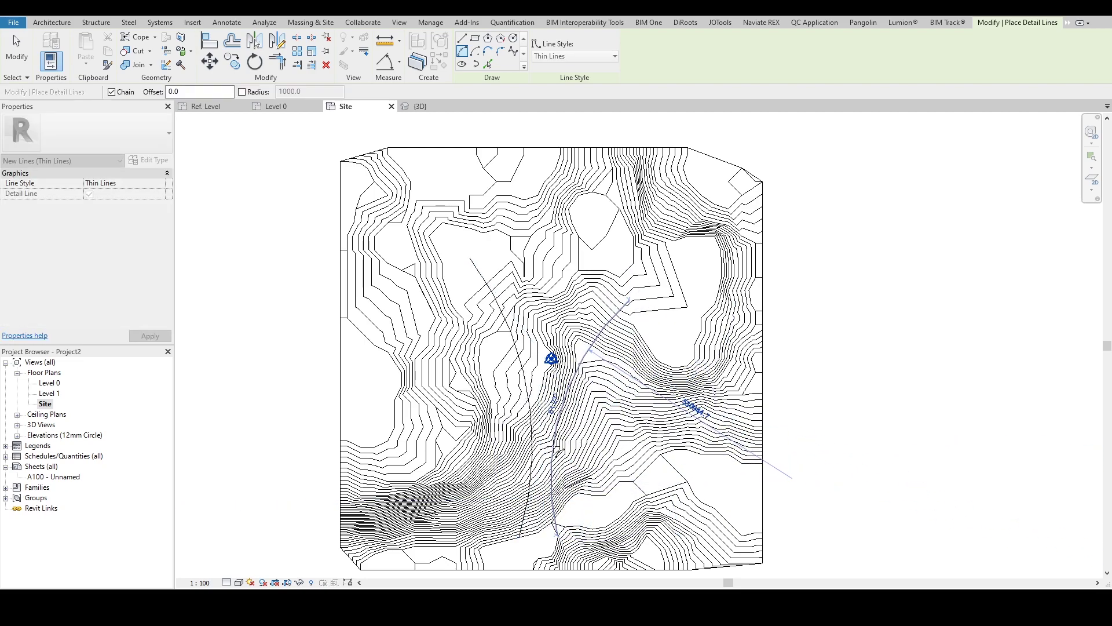
click(553, 452)
- Draw a curved detail line that bows southward between the upper ends of the two long curves
click(500, 257)
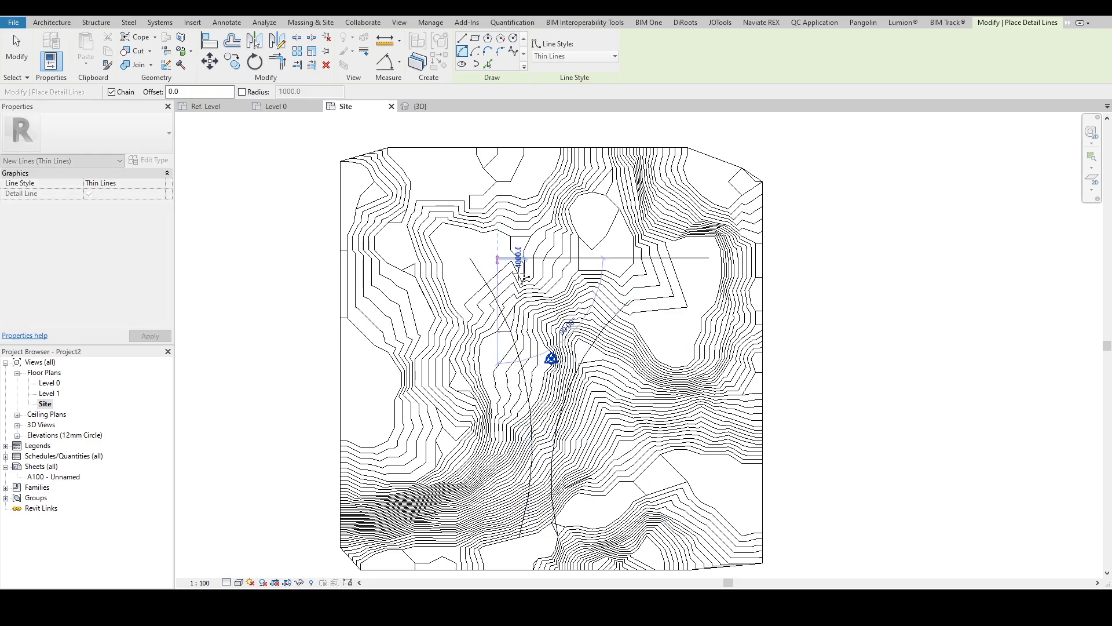
click(611, 297)
click(560, 330)
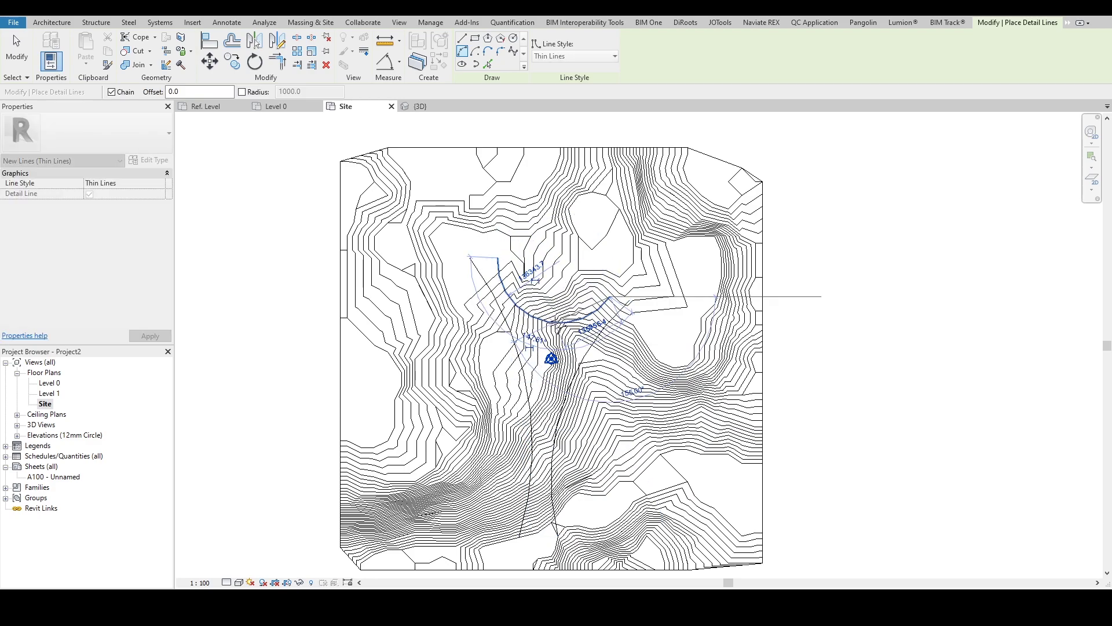
key(Escape)
key(Escape)
scroll(571, 377, up, 2)
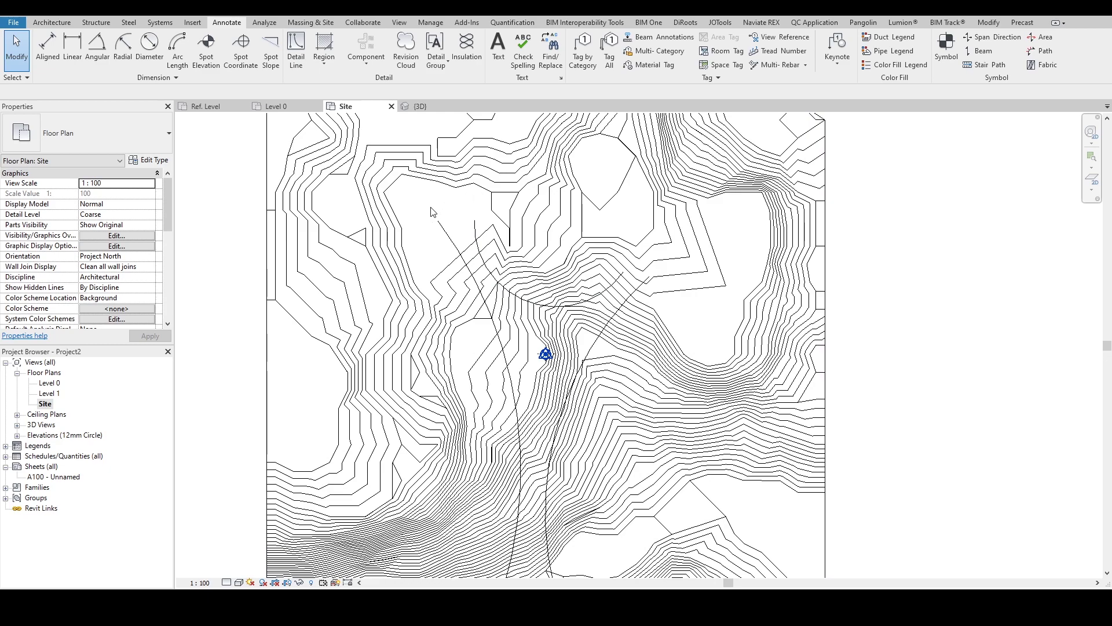
- Close the Y-shaped outline with straight detail lines across its two upper ends and its lower end
click(296, 49)
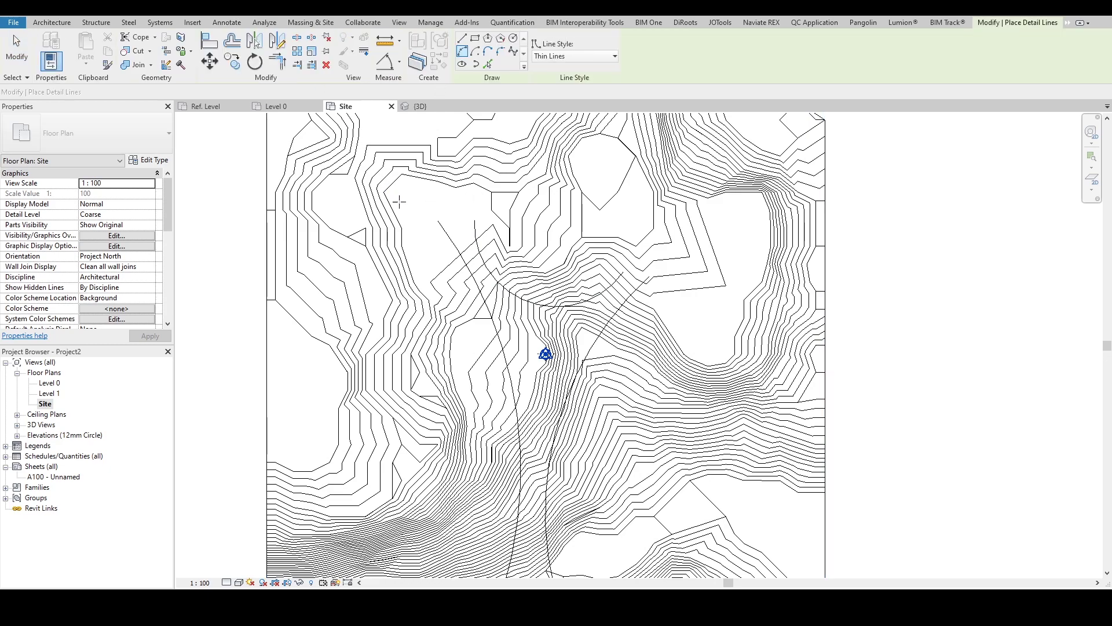
click(438, 221)
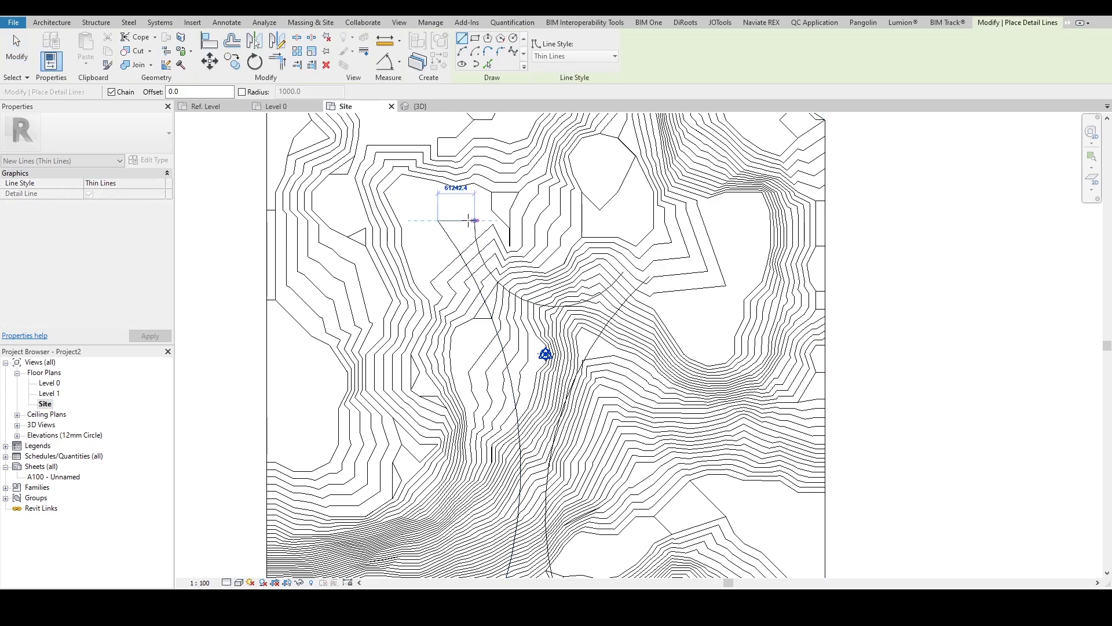
click(648, 276)
key(Escape)
middle_drag(611, 475, 591, 285)
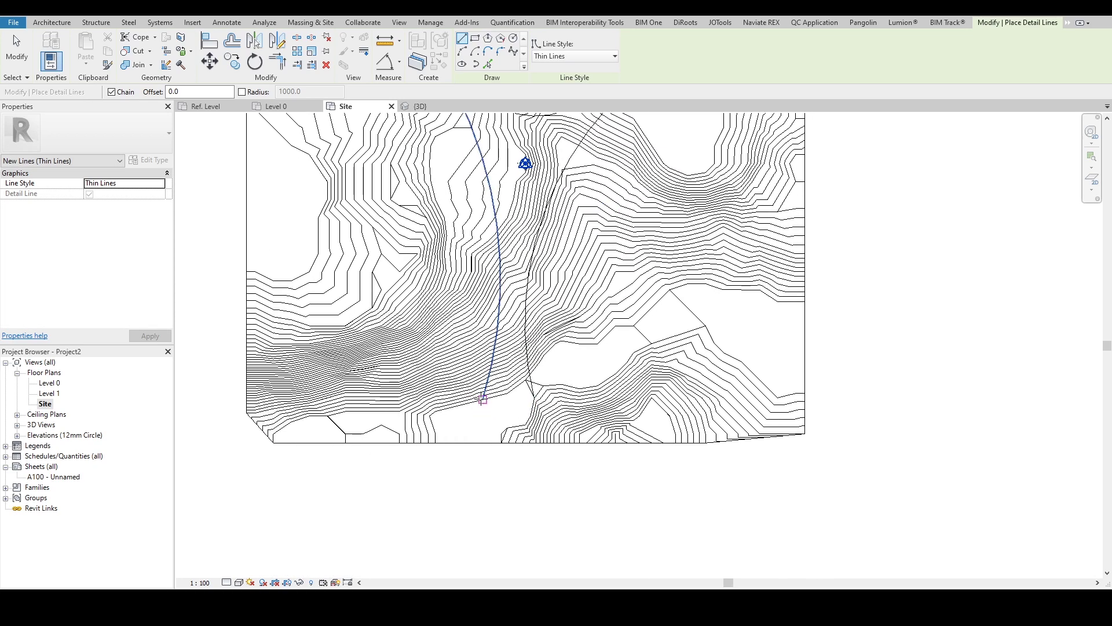
click(482, 399)
click(534, 399)
key(Escape)
key(Escape)
middle_drag(547, 380, 558, 414)
scroll(557, 414, down, 1)
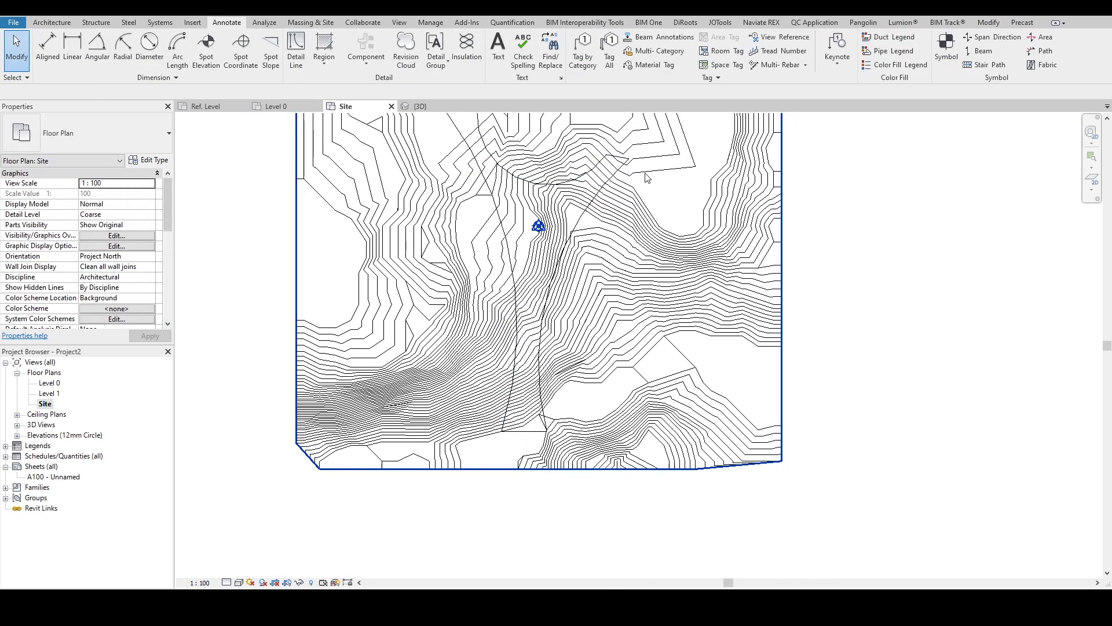
- Split the toposurface along the closed Y-shaped chain of detail lines
middle_drag(585, 265, 592, 307)
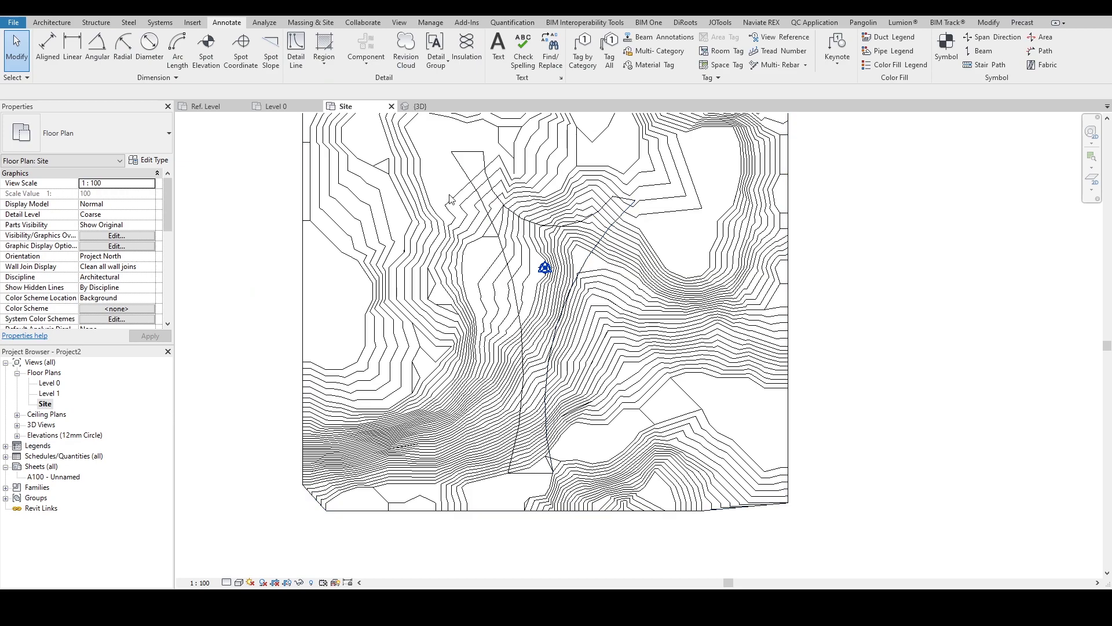
middle_drag(511, 165, 471, 208)
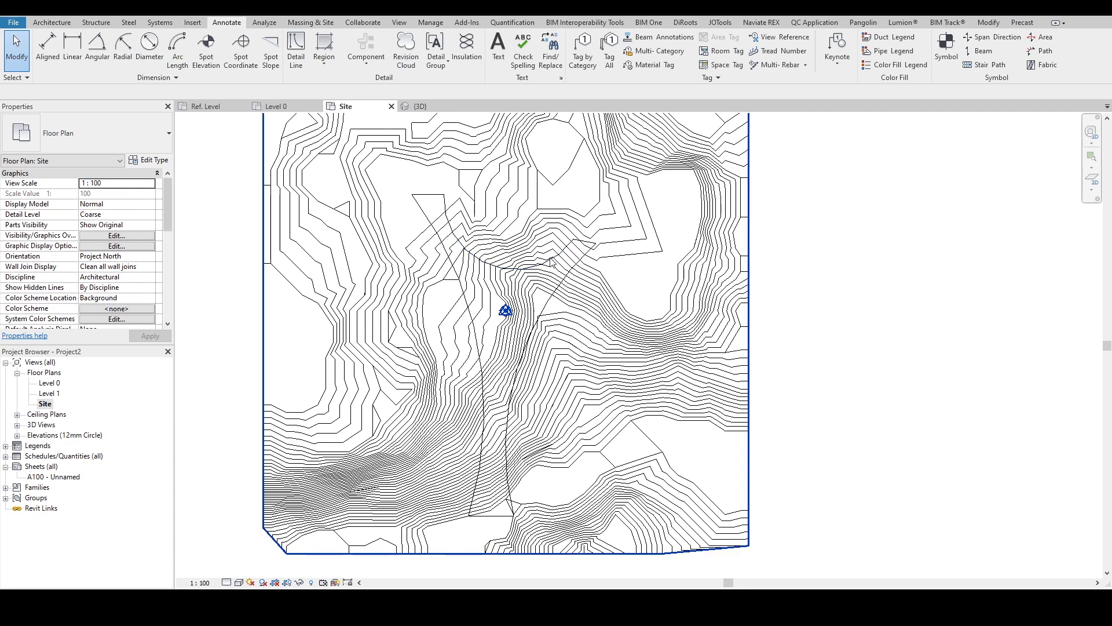
click(313, 23)
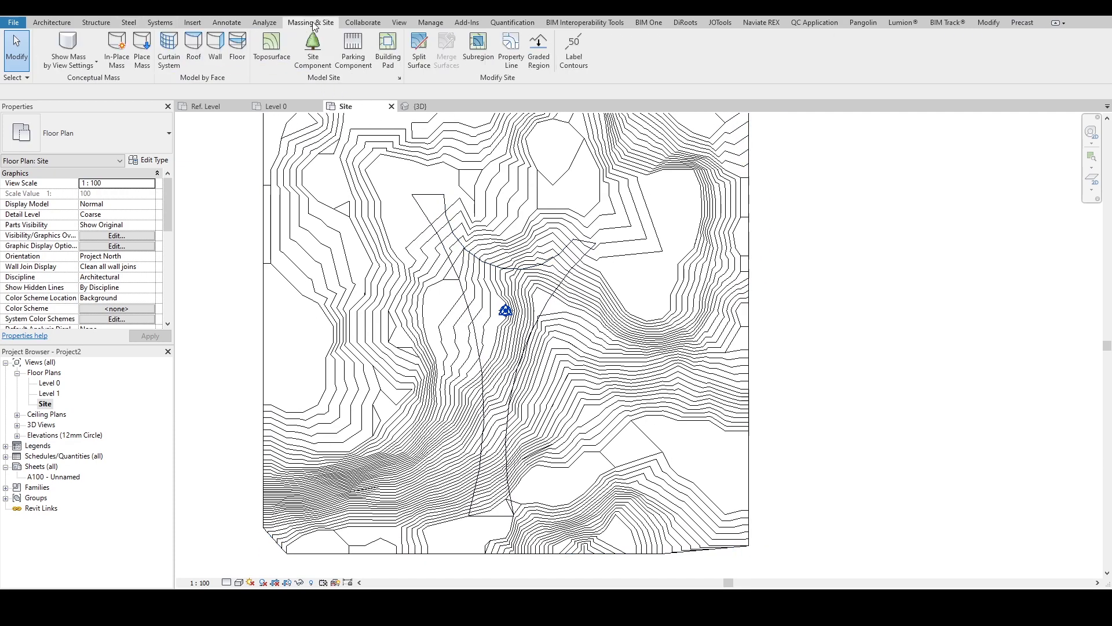
click(420, 61)
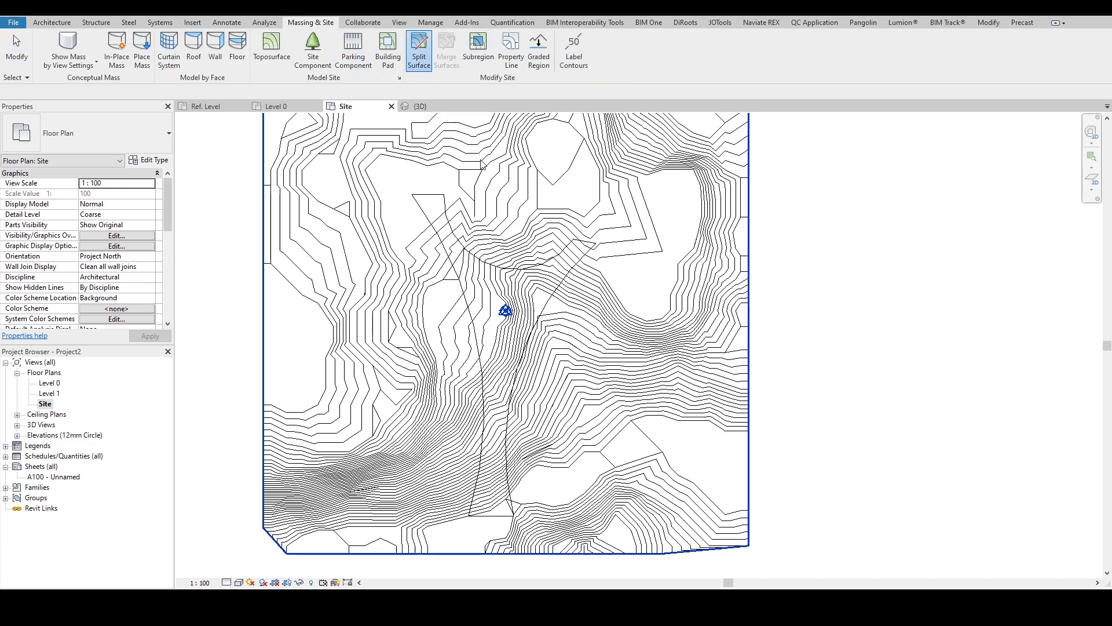
click(656, 218)
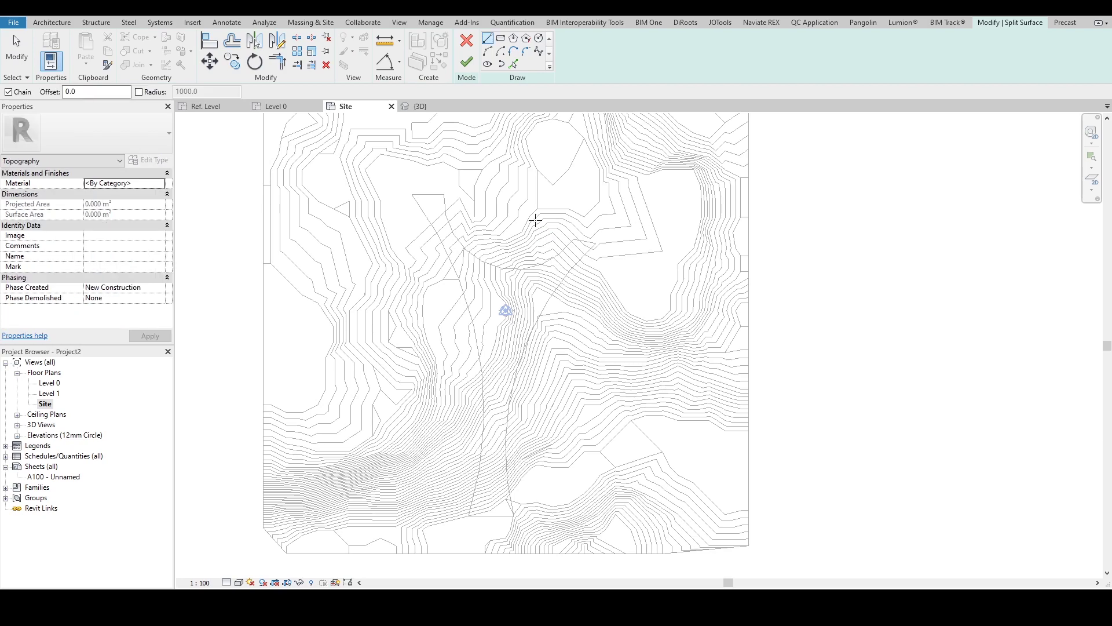
click(513, 65)
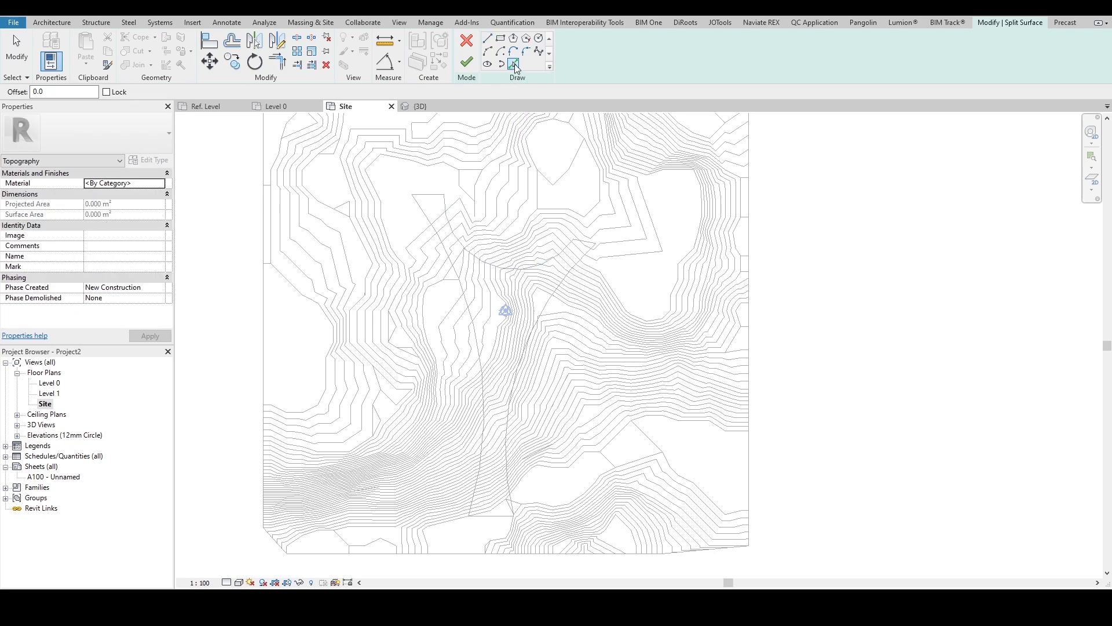
click(515, 65)
key(Tab)
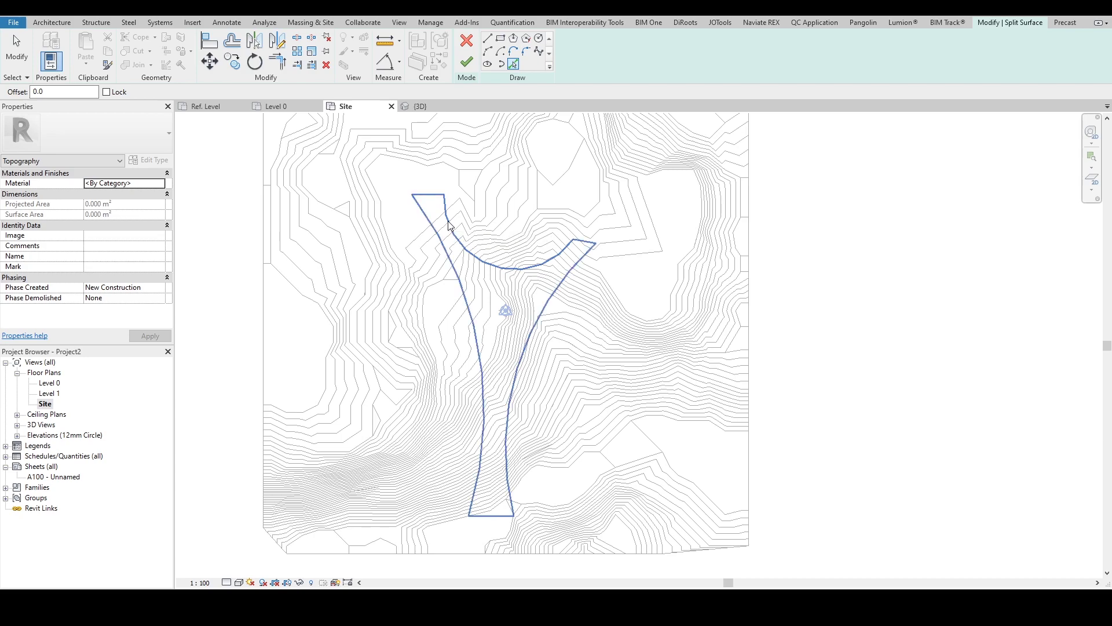
click(450, 226)
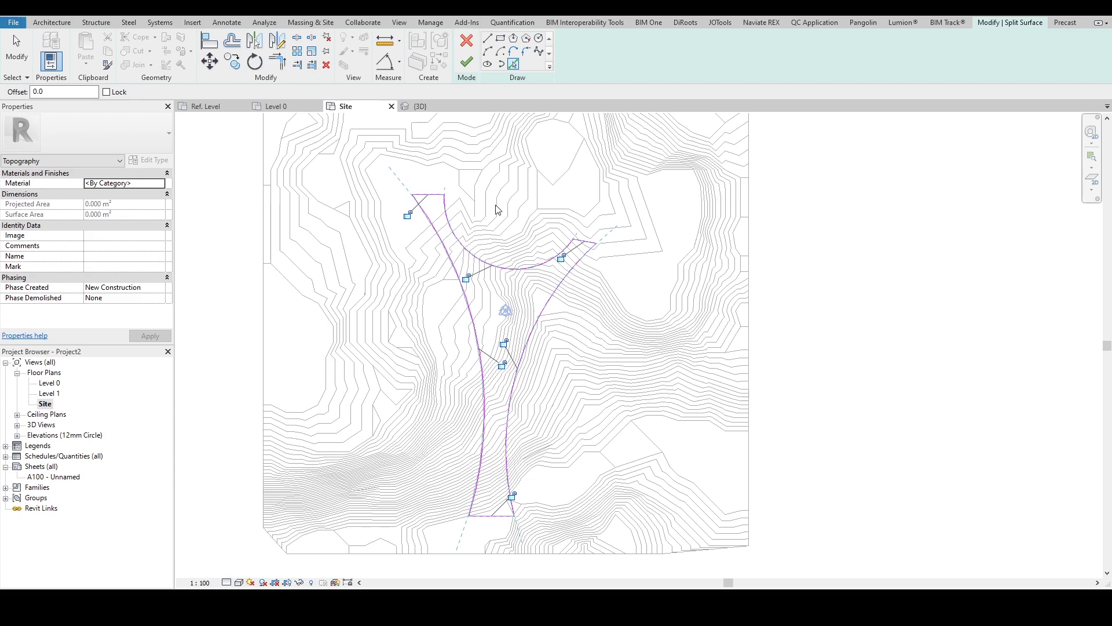
click(471, 67)
key(Escape)
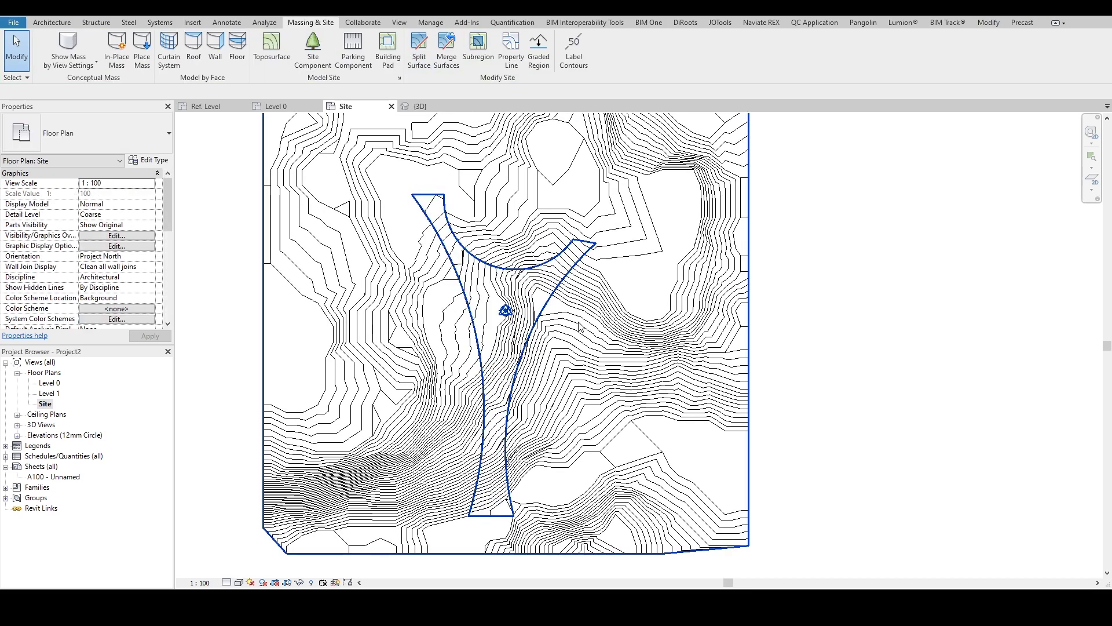
- In the 3D view, assign the Asphalt, Bitumen material to the Y-shaped split surface
key(ctrl+Tab)
shift+middle_drag(609, 391, 635, 331)
scroll(635, 331, up, 6)
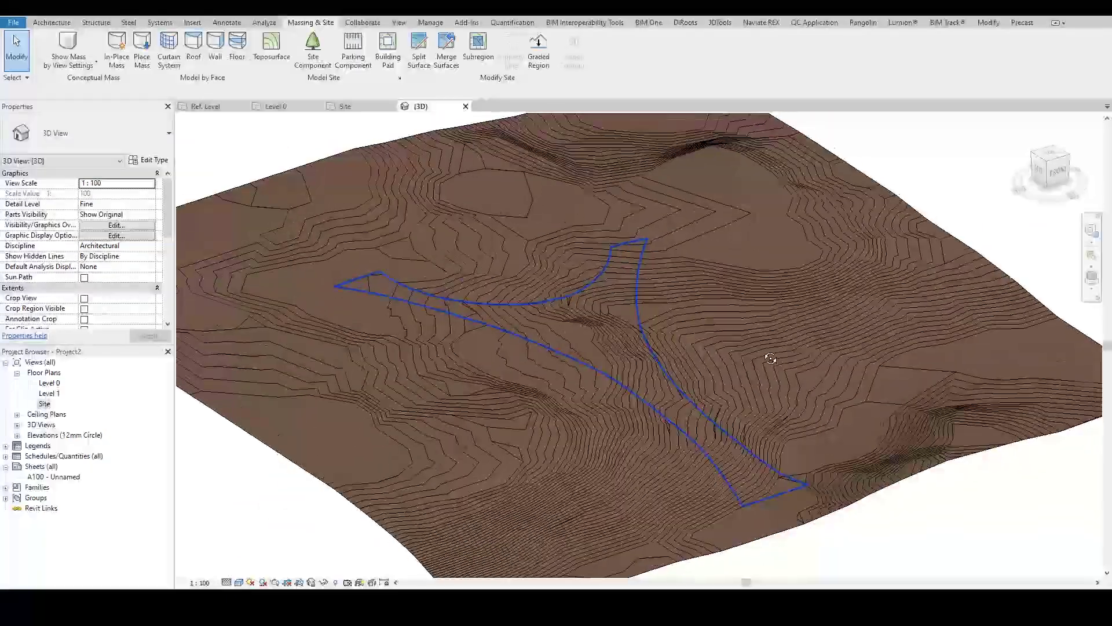
click(621, 317)
click(150, 185)
text(Asphalt, Bitumen)
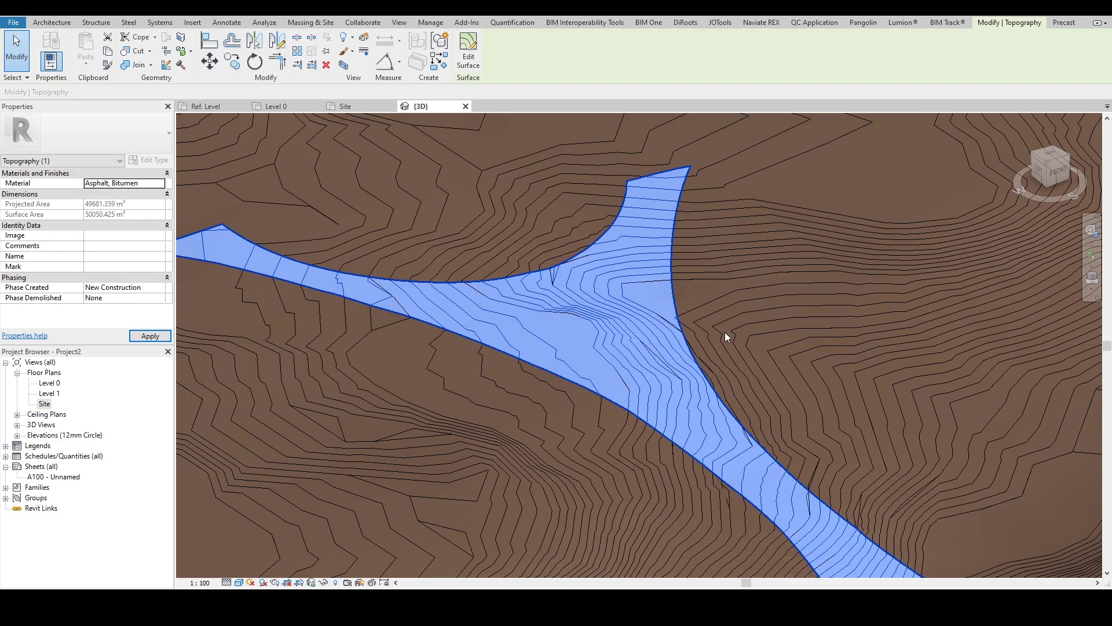
click(839, 306)
key(Escape)
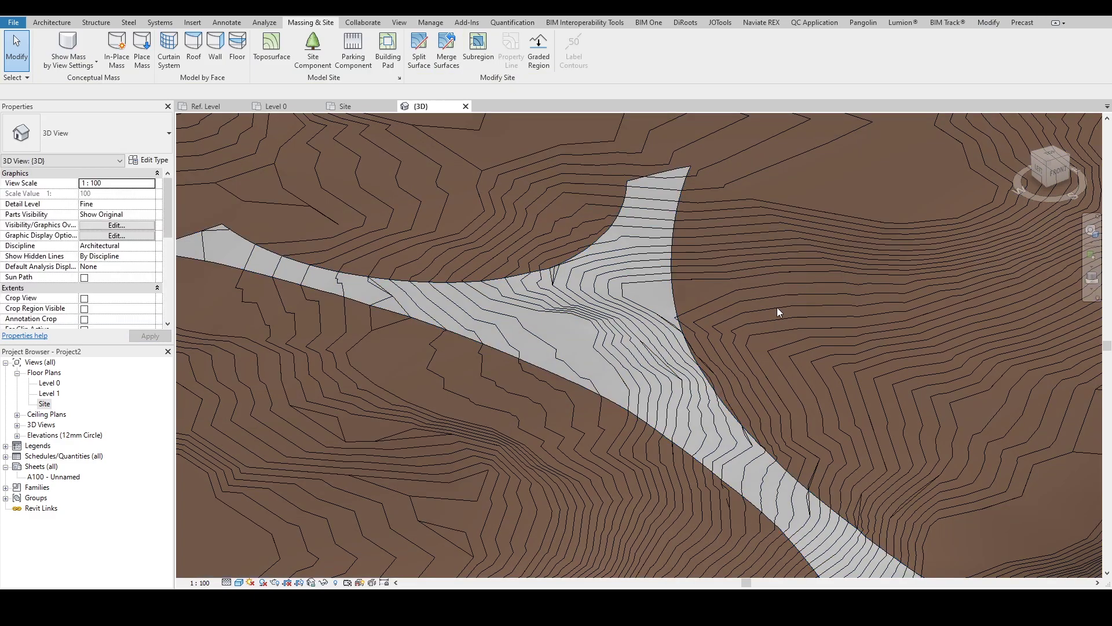
- Move the asphalt surface vertically by 100 mm in the front orientation of the 3D view
scroll(777, 307, down, 2)
shift+middle_drag(777, 307, 669, 308)
click(714, 313)
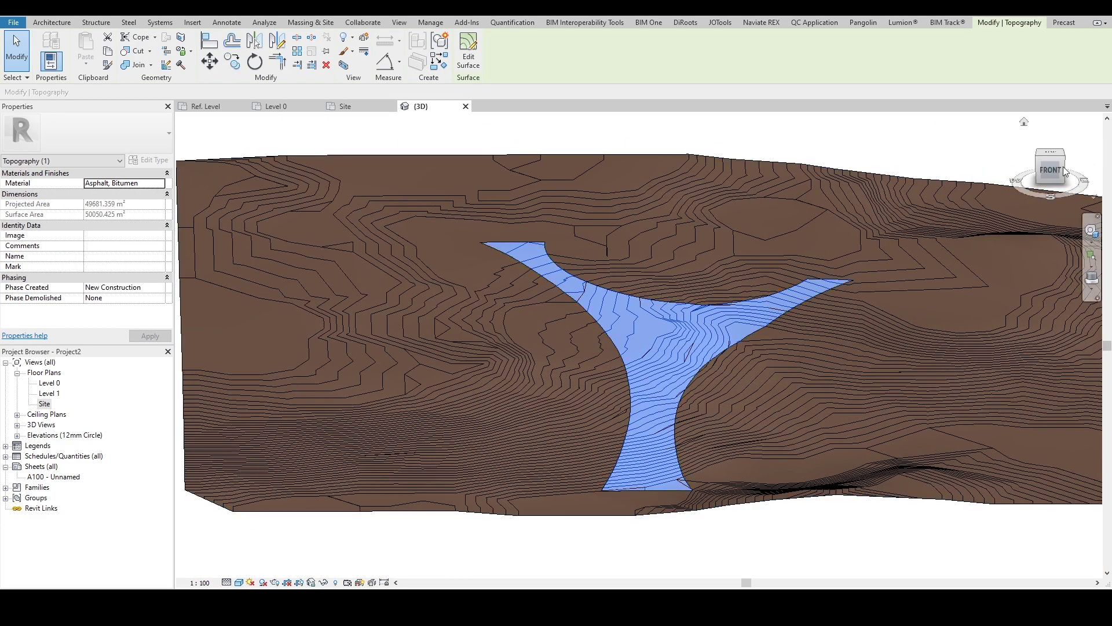
click(1044, 177)
scroll(662, 342, up, 8)
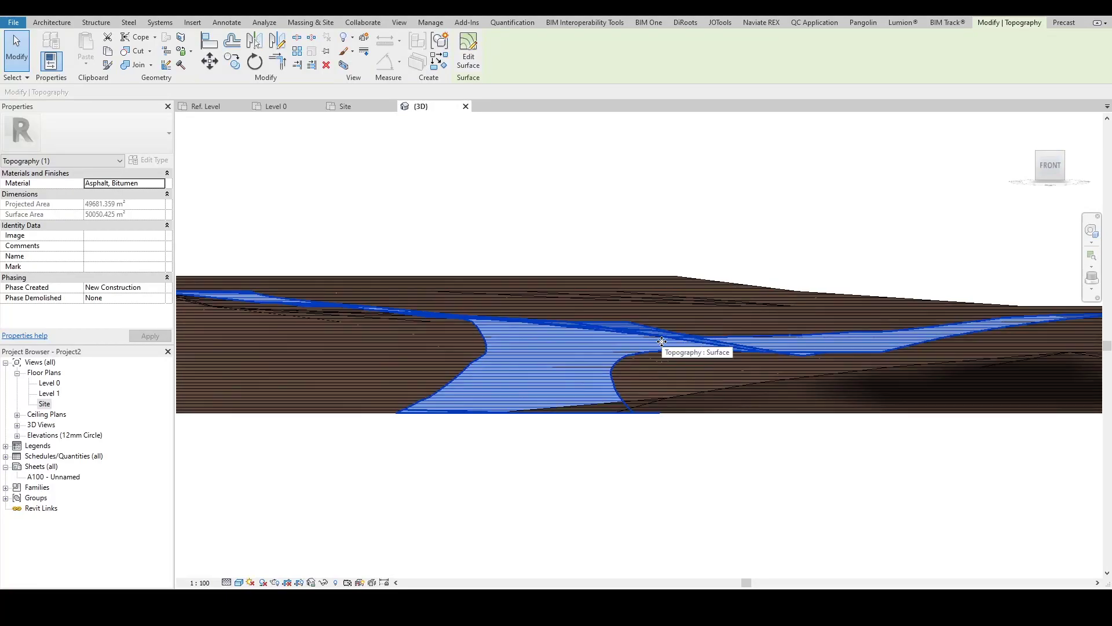
text(mv)
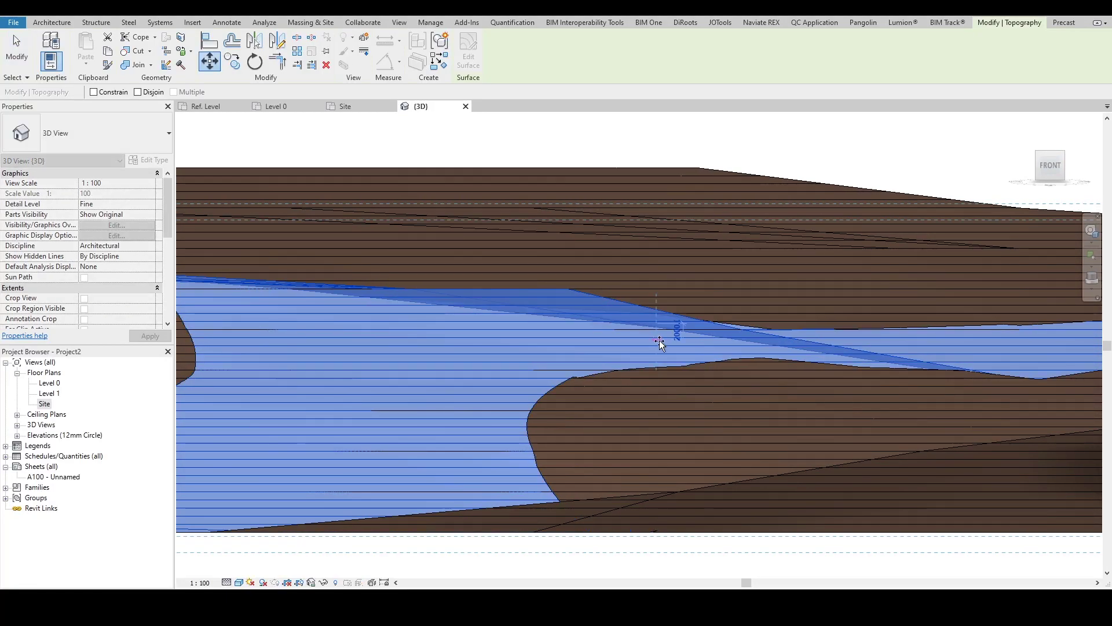
text(100)
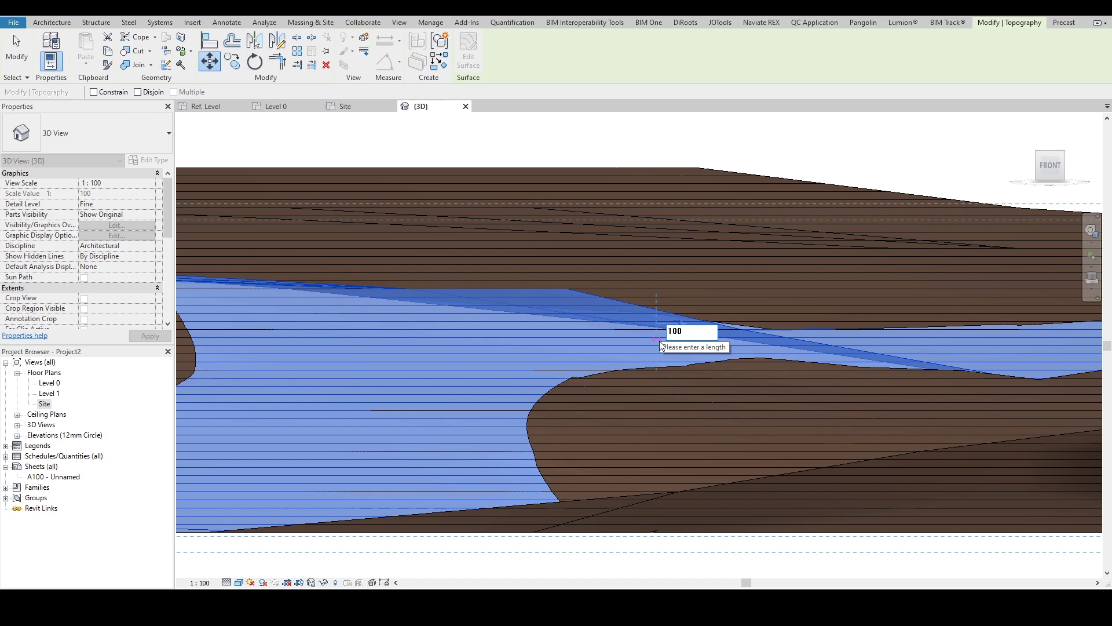
key(Return)
key(Escape)
- Examine the asphalt surface's edges and its ends against the surrounding terrain in 3D
shift+middle_drag(754, 332, 770, 349)
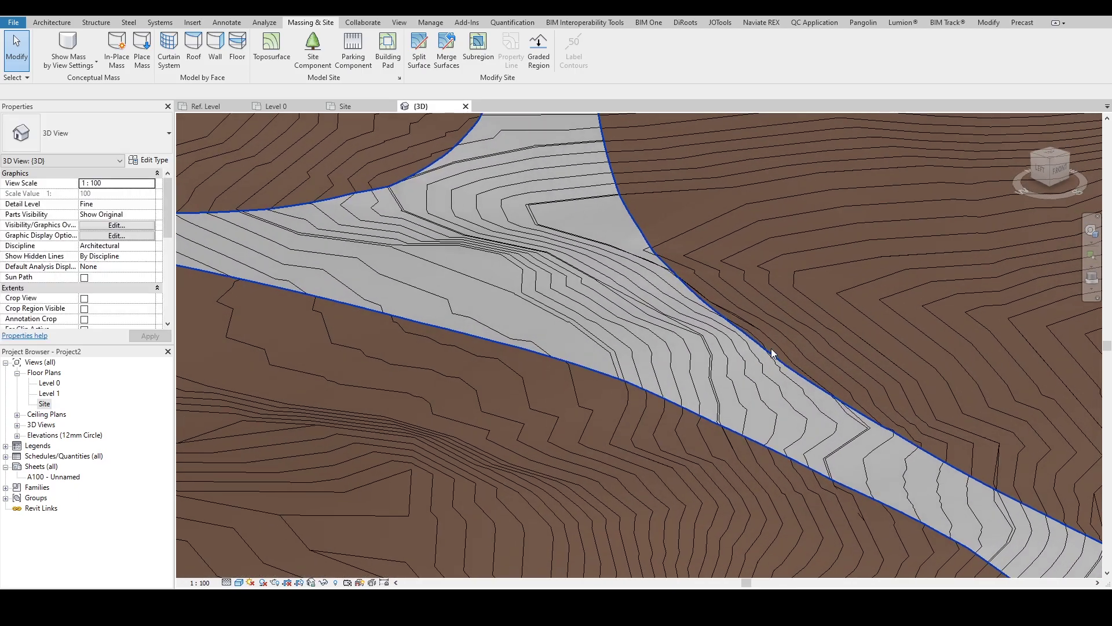
scroll(695, 350, down, 3)
shift+middle_drag(690, 350, 735, 330)
scroll(576, 348, up, 3)
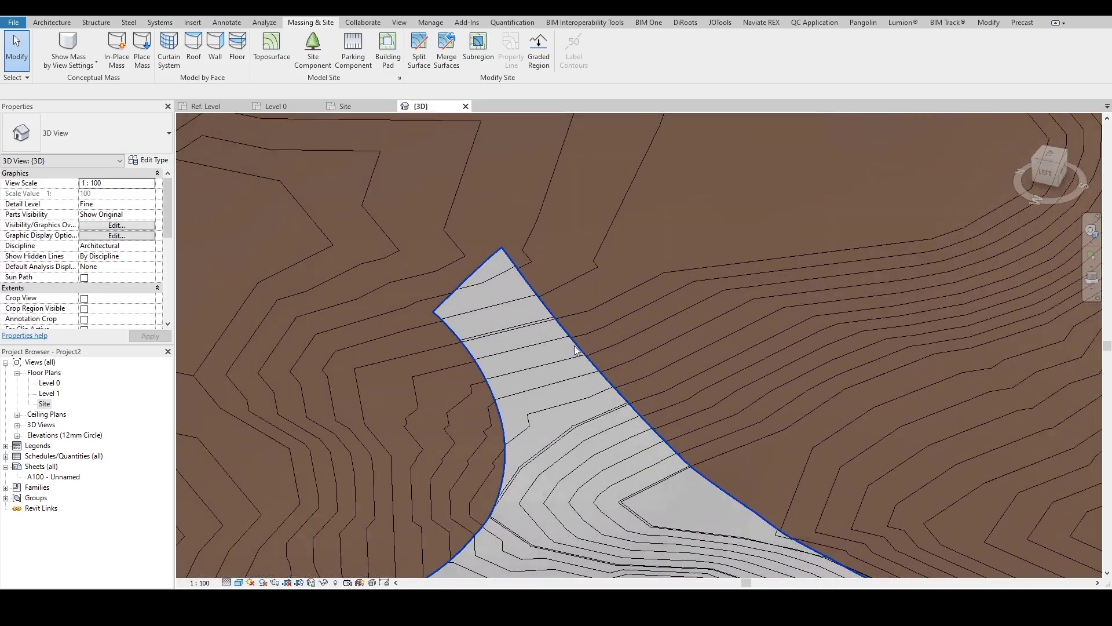
scroll(575, 346, up, 4)
shift+middle_drag(538, 311, 505, 266)
middle_drag(732, 314, 617, 250)
scroll(625, 255, down, 3)
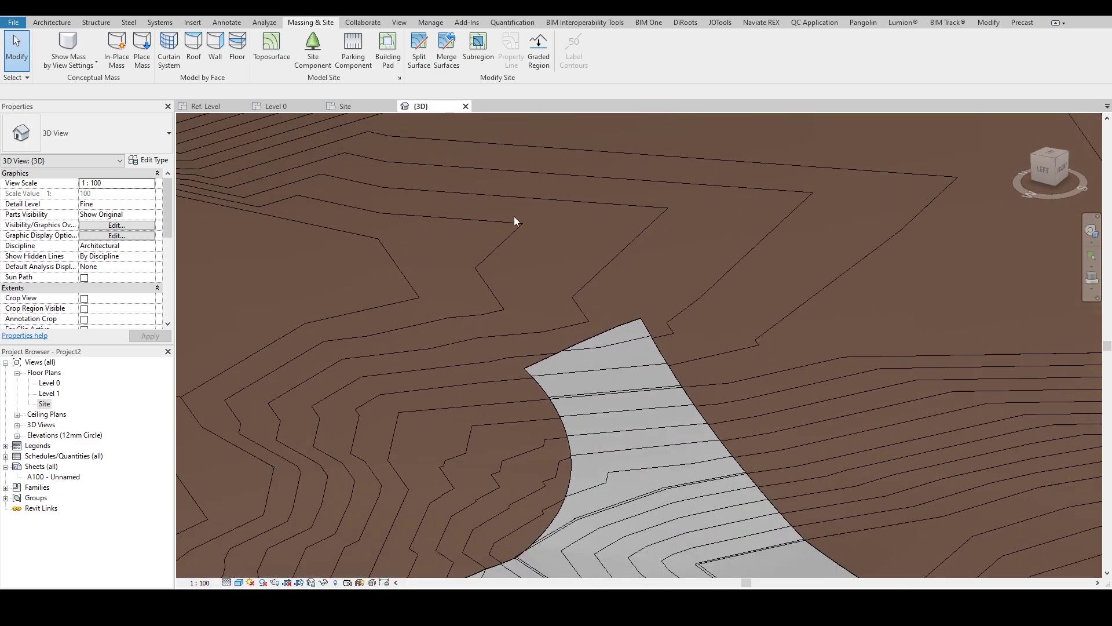
- Switch to the Ref. Level view of the rail profile family containing the curb outline
click(296, 107)
click(348, 107)
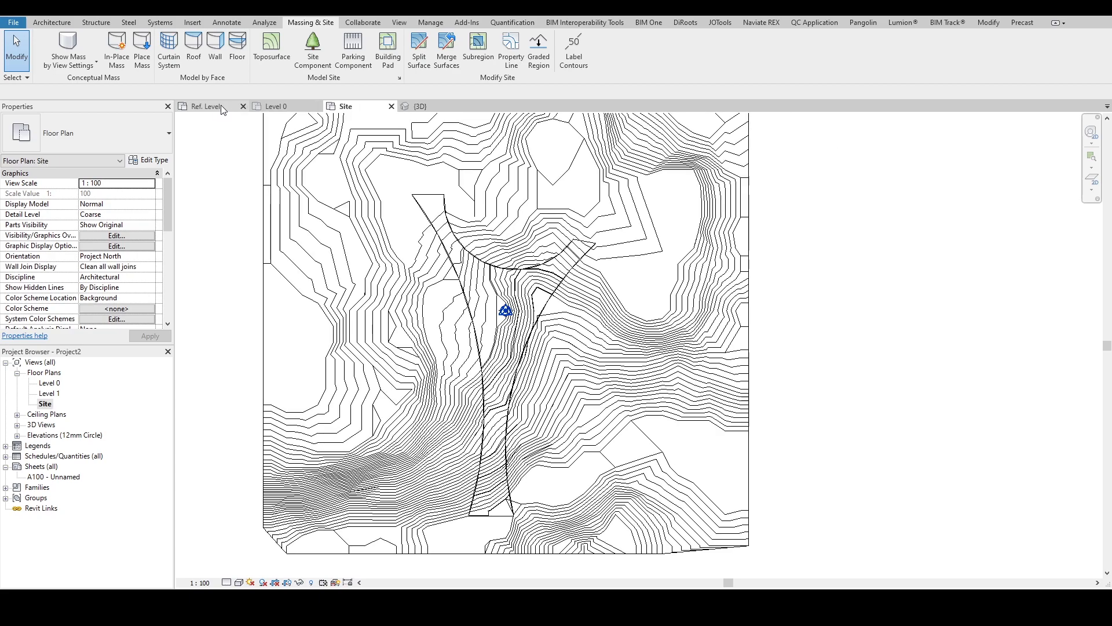
click(220, 106)
scroll(608, 342, down, 4)
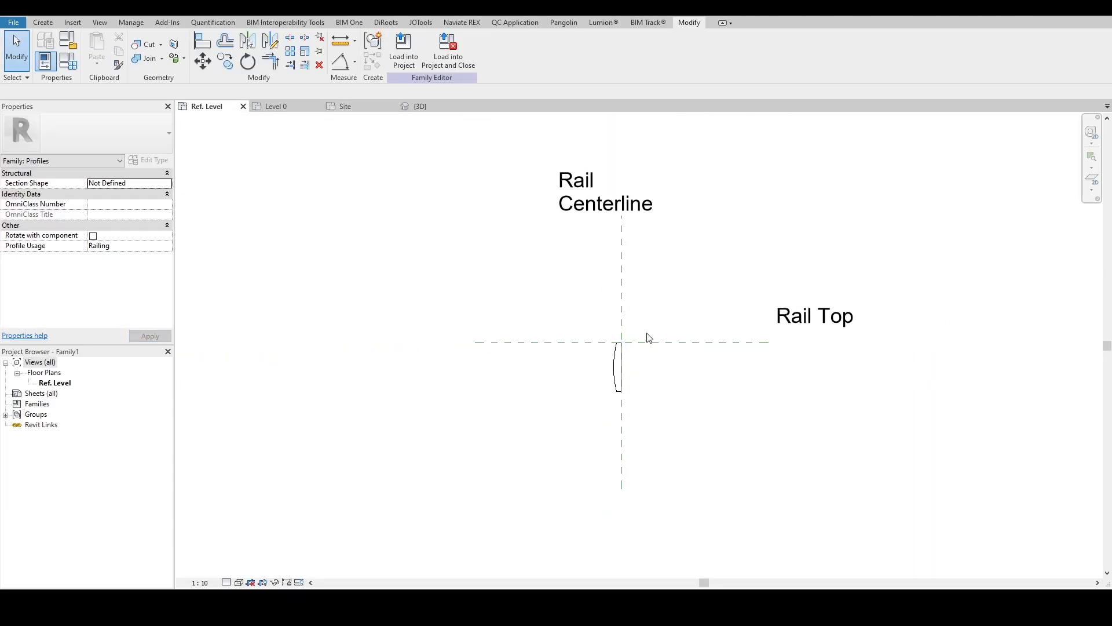
scroll(606, 332, up, 1)
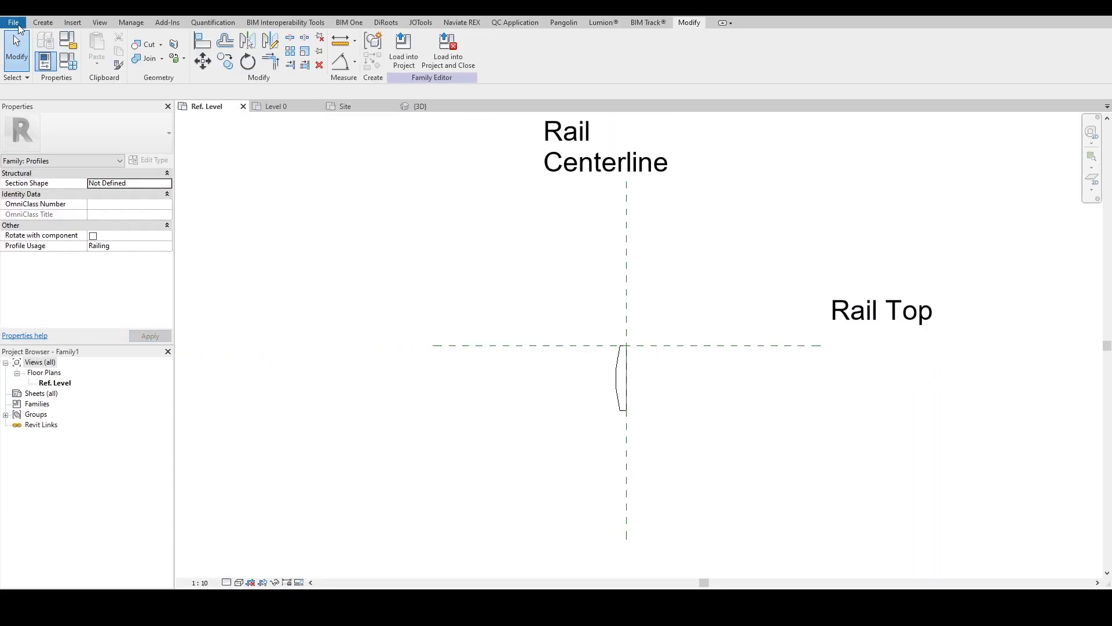
click(14, 23)
mouse_move(76, 69)
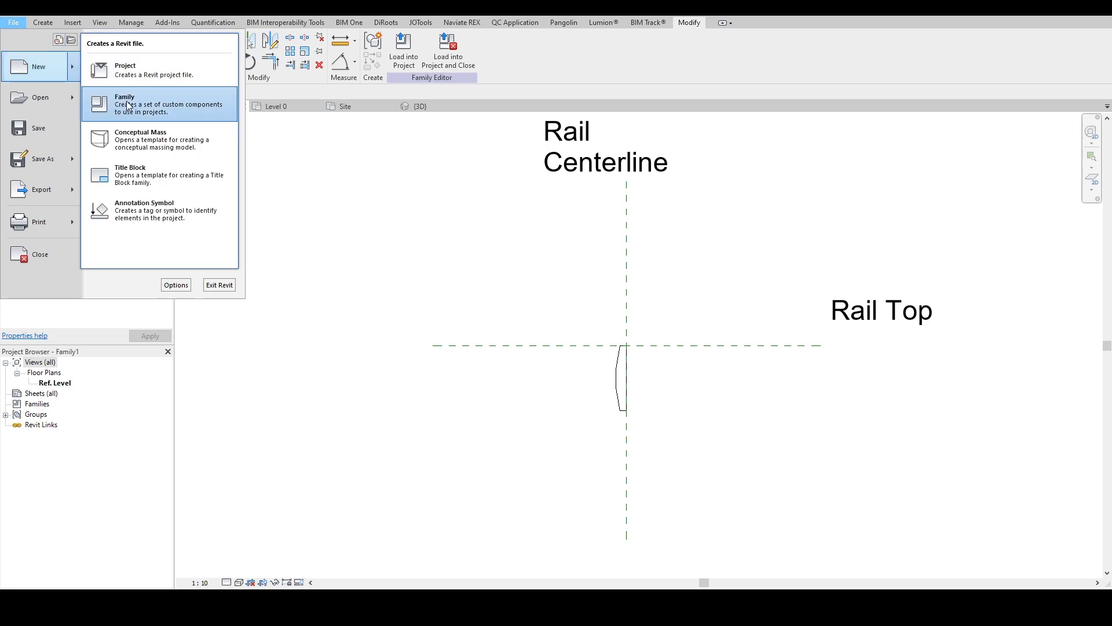
click(146, 105)
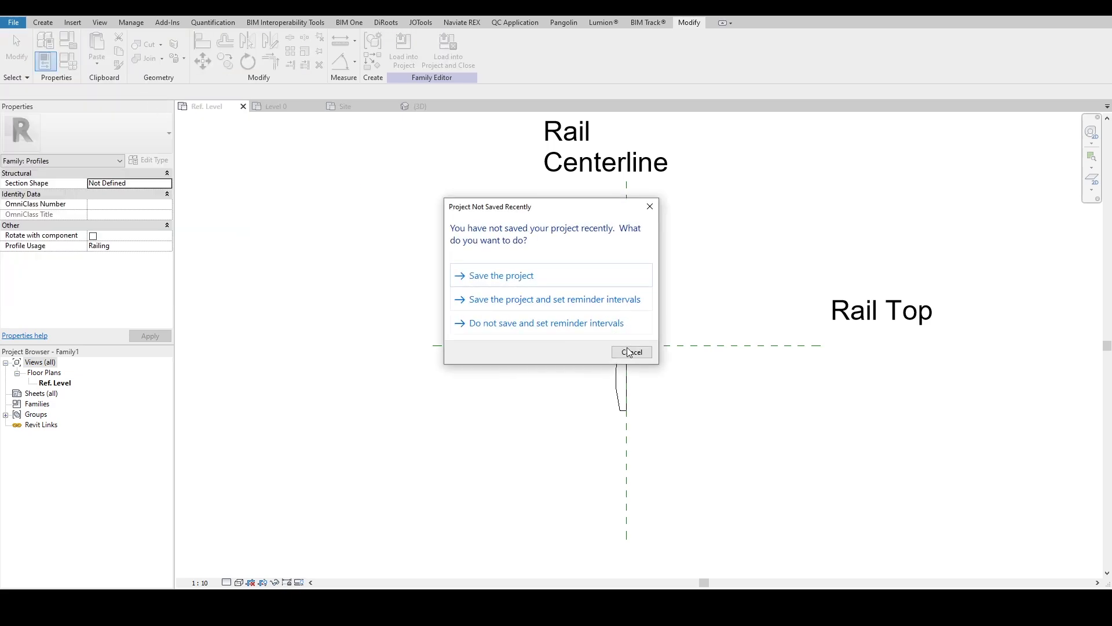
click(630, 353)
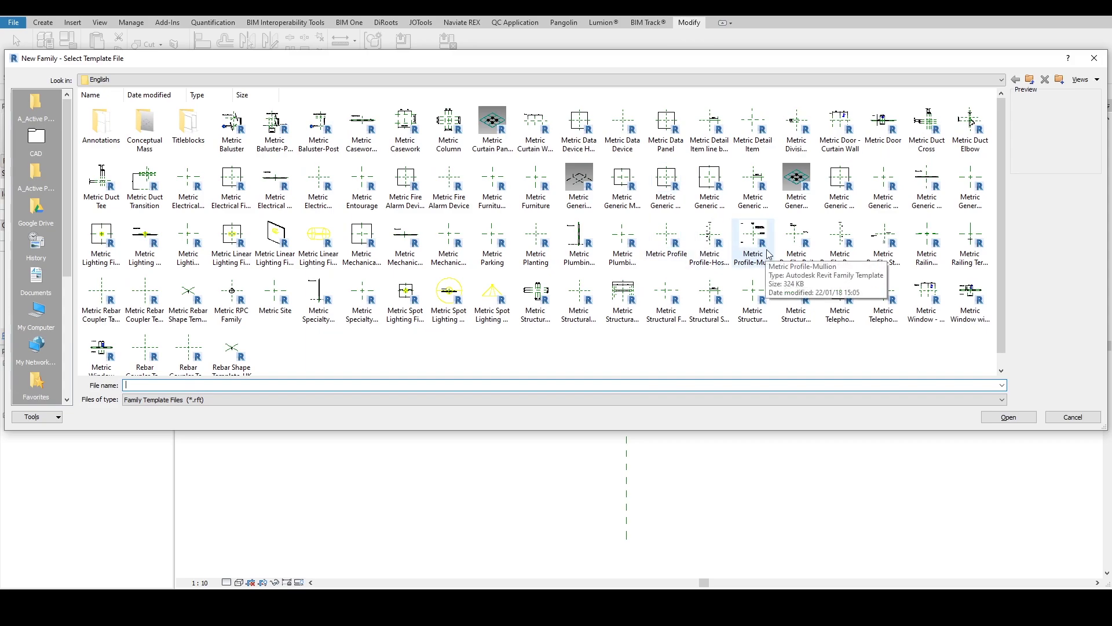
click(795, 250)
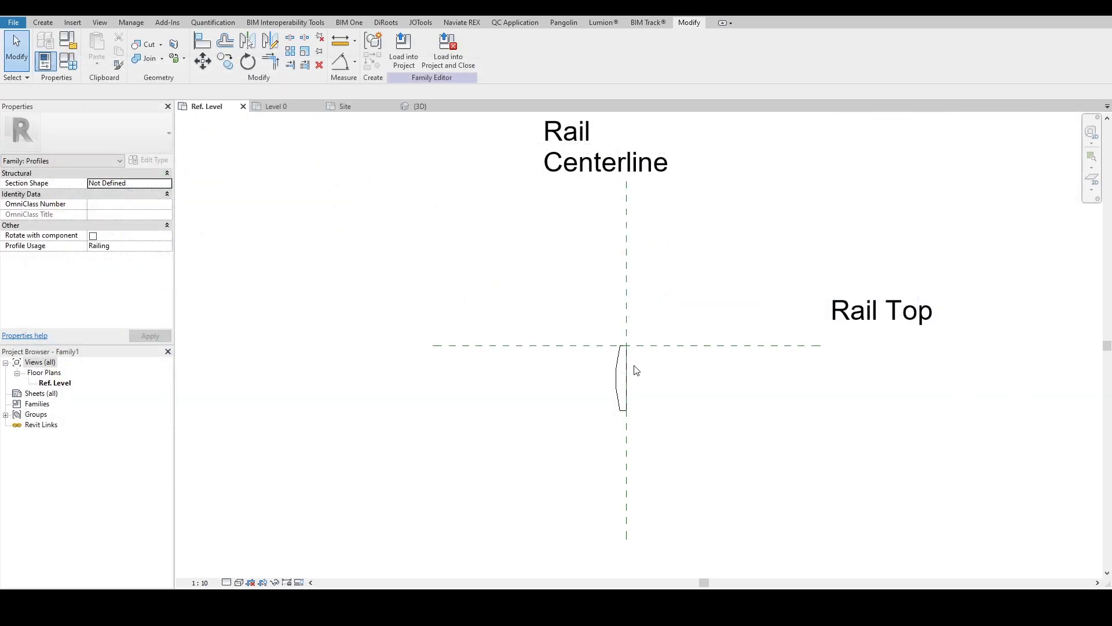
- Load the curved rail profile family into the site project
scroll(635, 367, up, 2)
drag(576, 411, 715, 462)
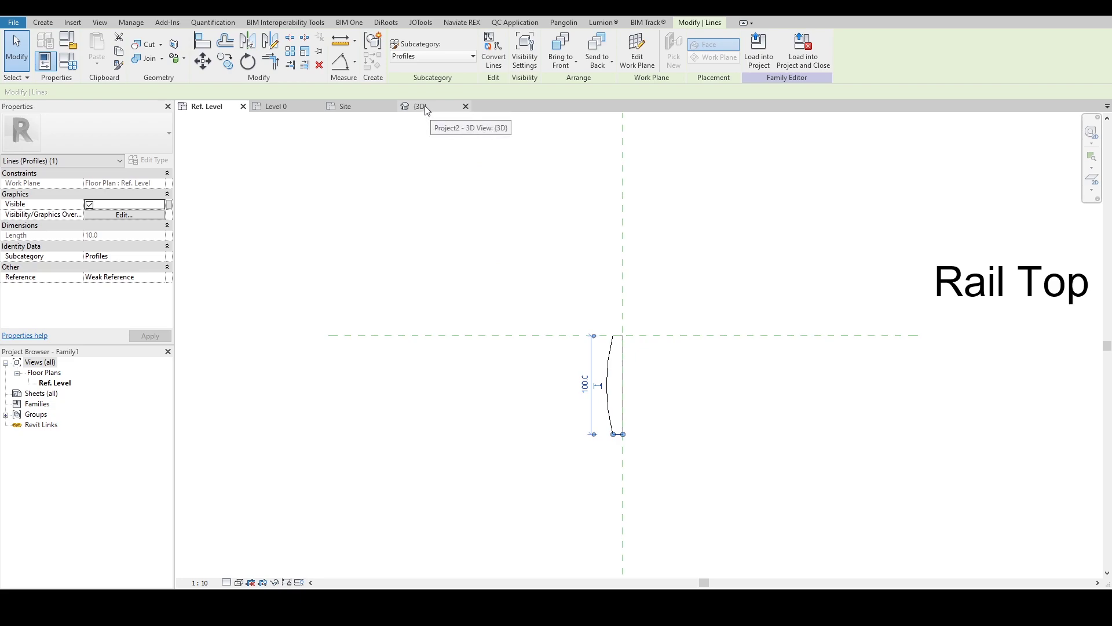
click(759, 50)
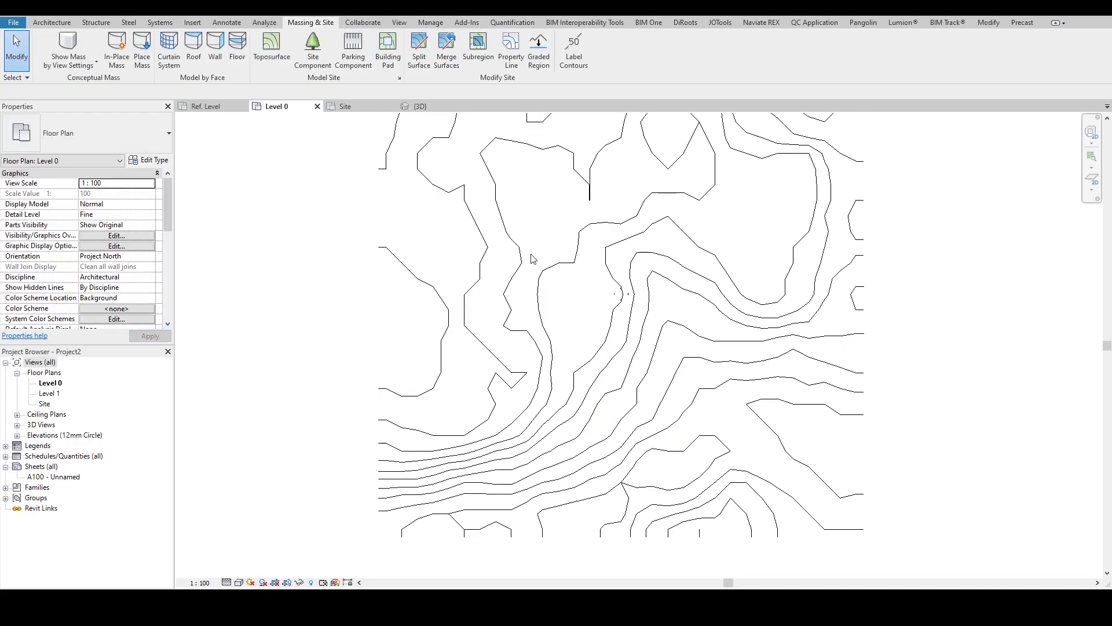
- In the 3D view, start a railing path and duplicate the 1100mm railing type as CURB
scroll(535, 263, down, 2)
middle_drag(556, 283, 561, 325)
key(ctrl+Tab)
shift+middle_drag(667, 315, 632, 255)
middle_drag(632, 254, 372, 268)
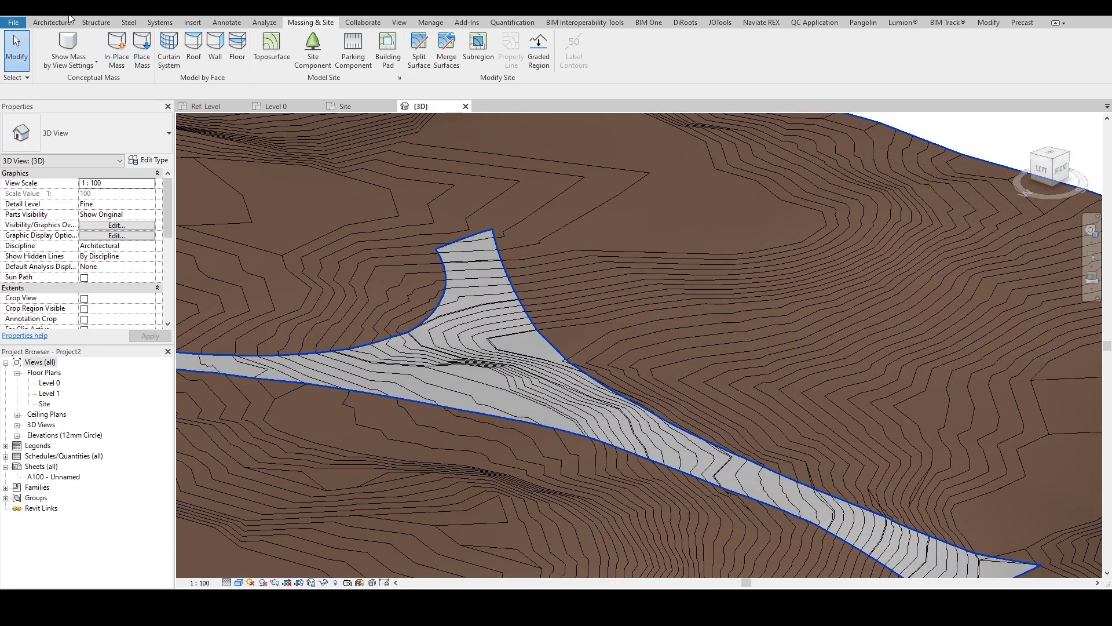
click(53, 22)
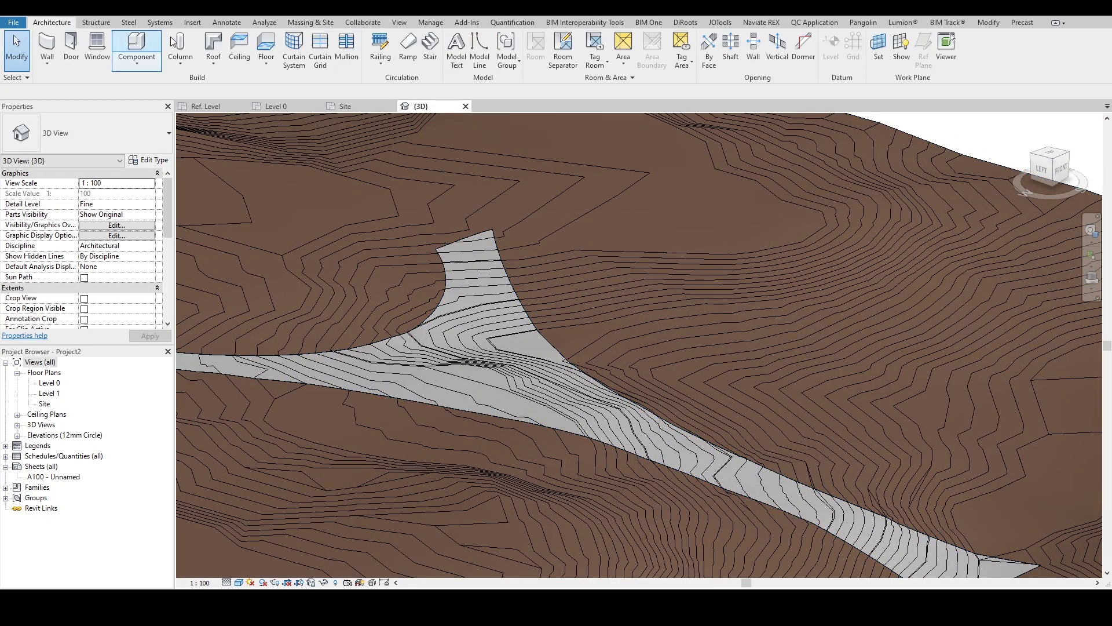
click(381, 47)
click(148, 161)
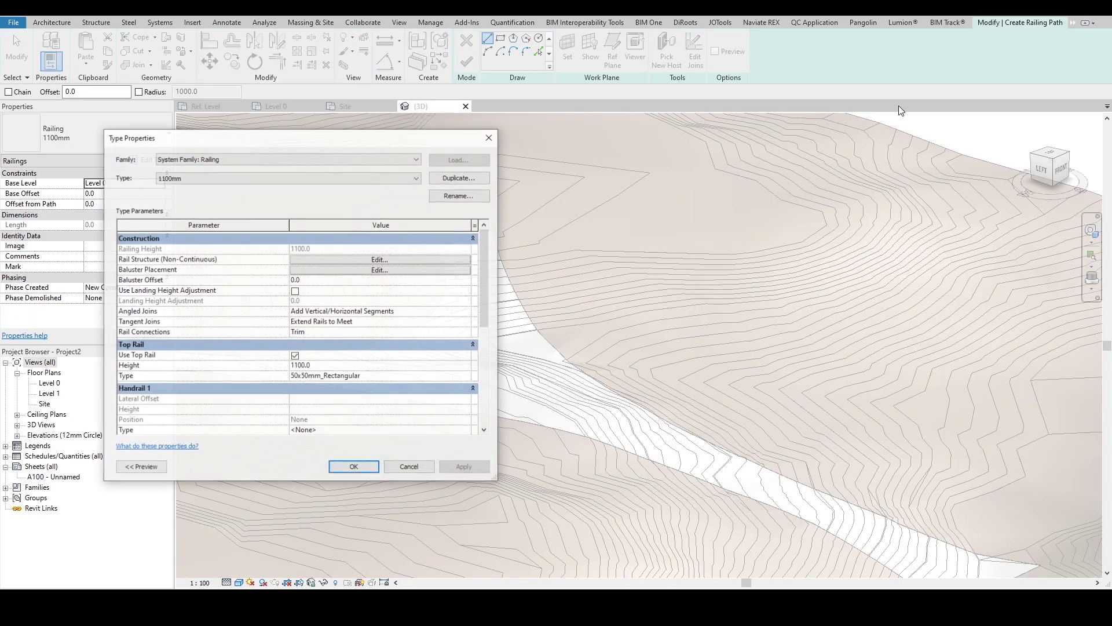
click(447, 178)
text(CURB)
key(Return)
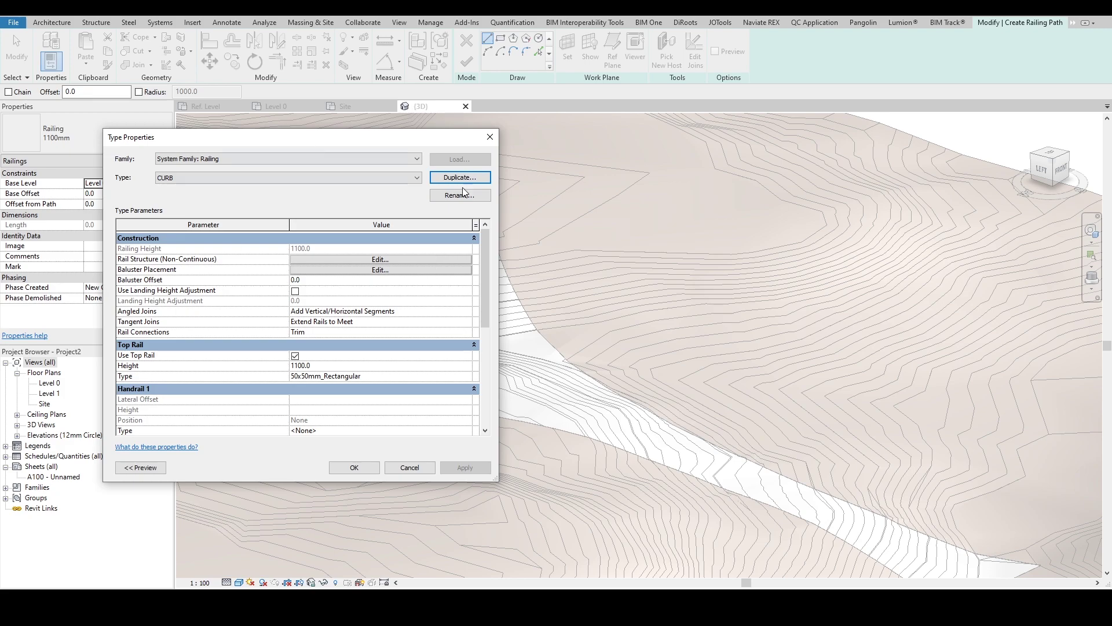
- Add a rail named CURB to the rail structure with profile Family1 : Family1 and material Brick, Common
click(420, 261)
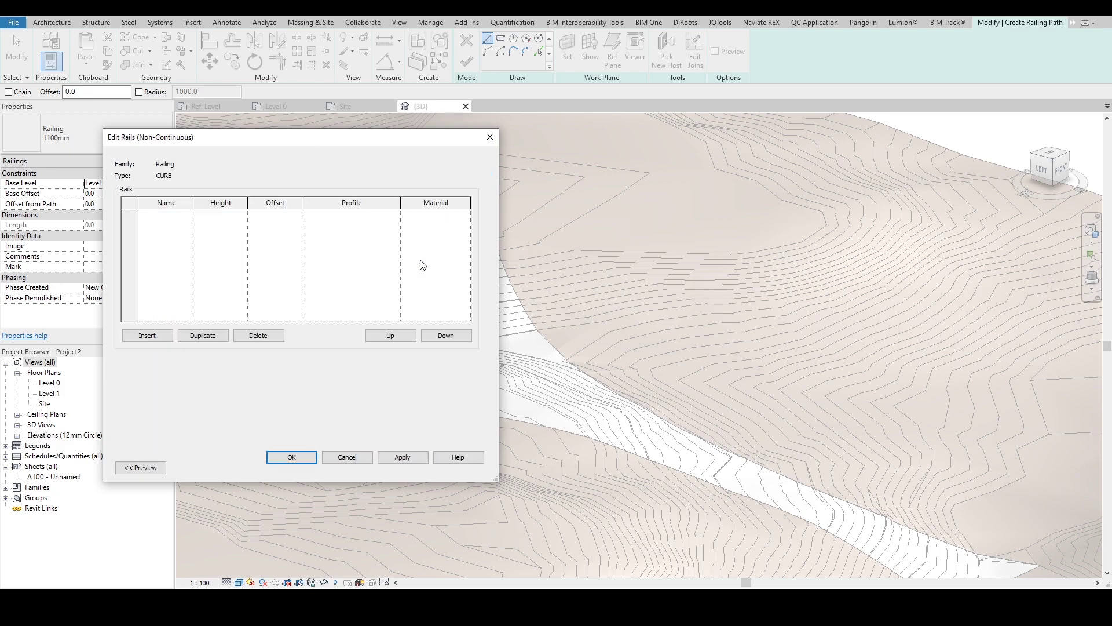
click(147, 335)
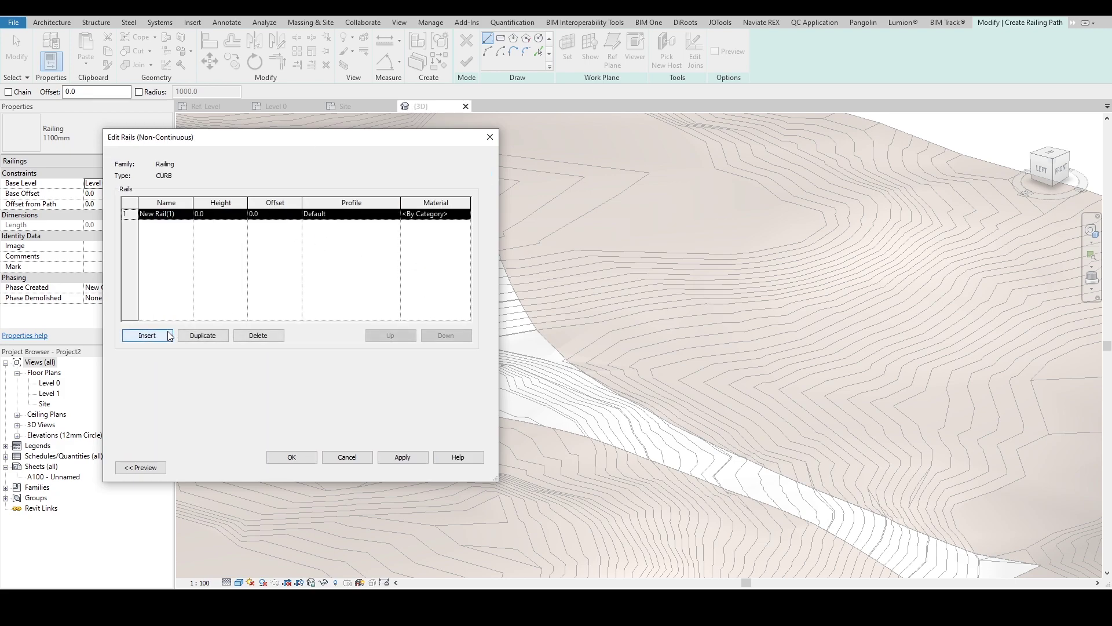
click(180, 215)
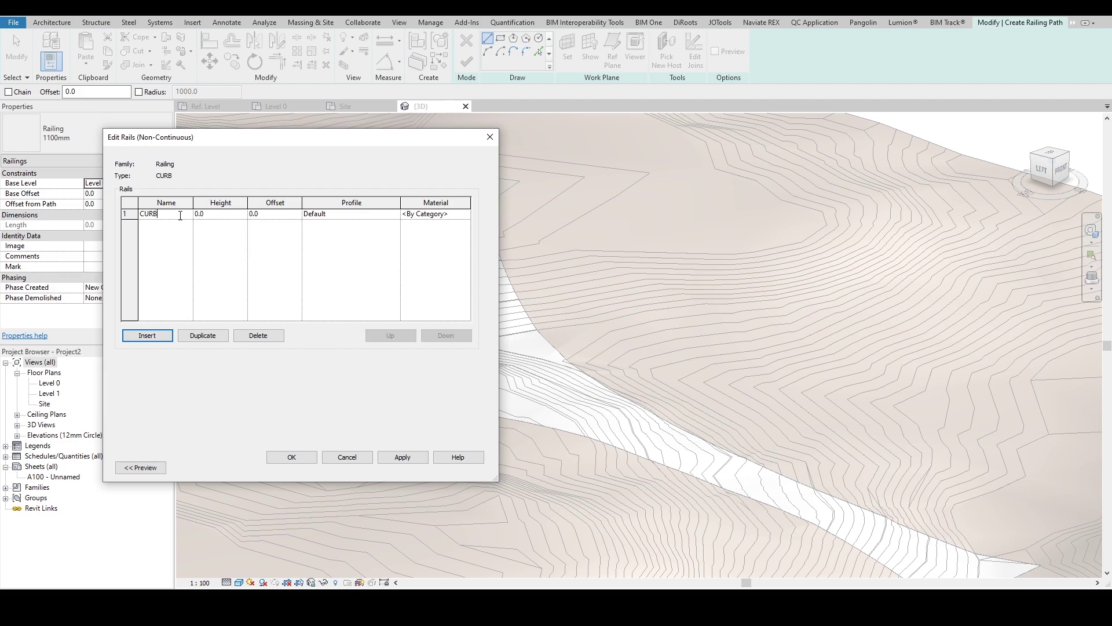
click(398, 216)
click(388, 236)
click(468, 215)
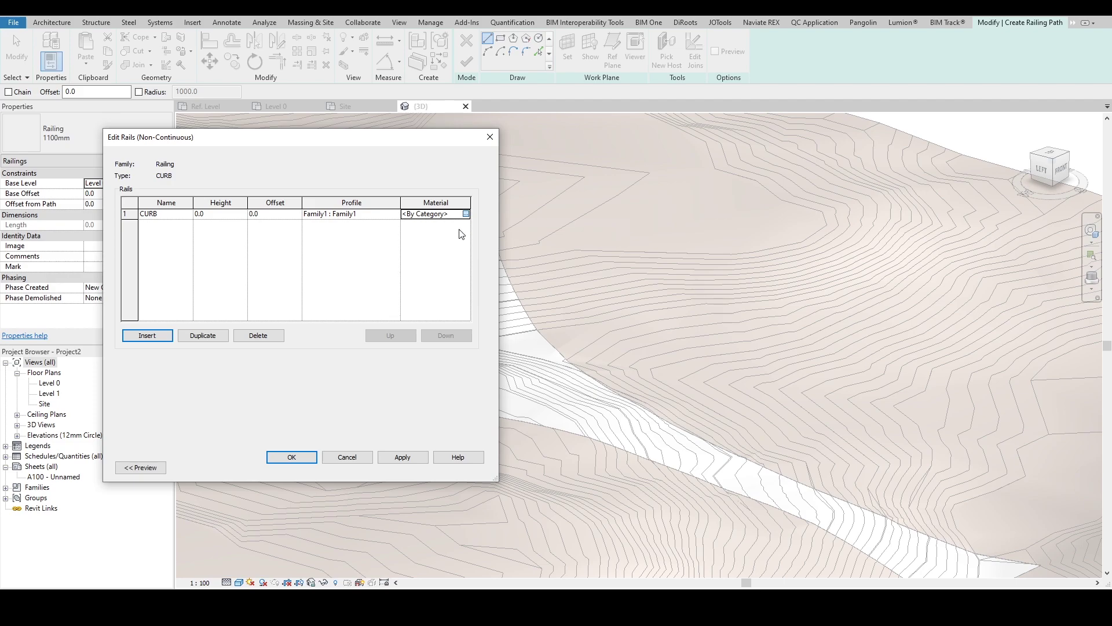
click(466, 214)
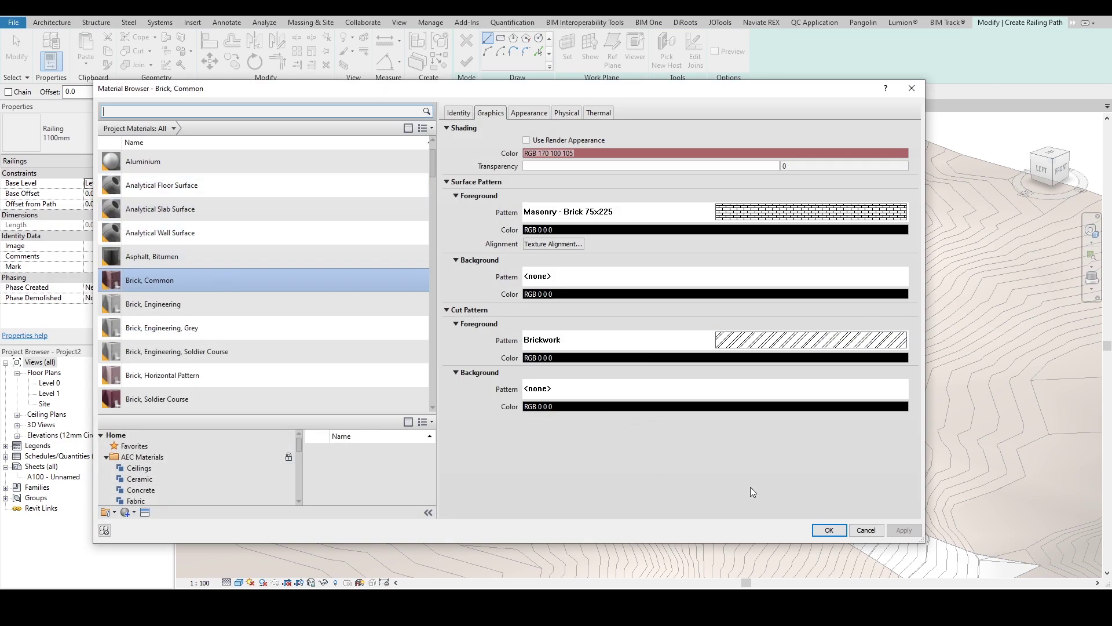
click(828, 530)
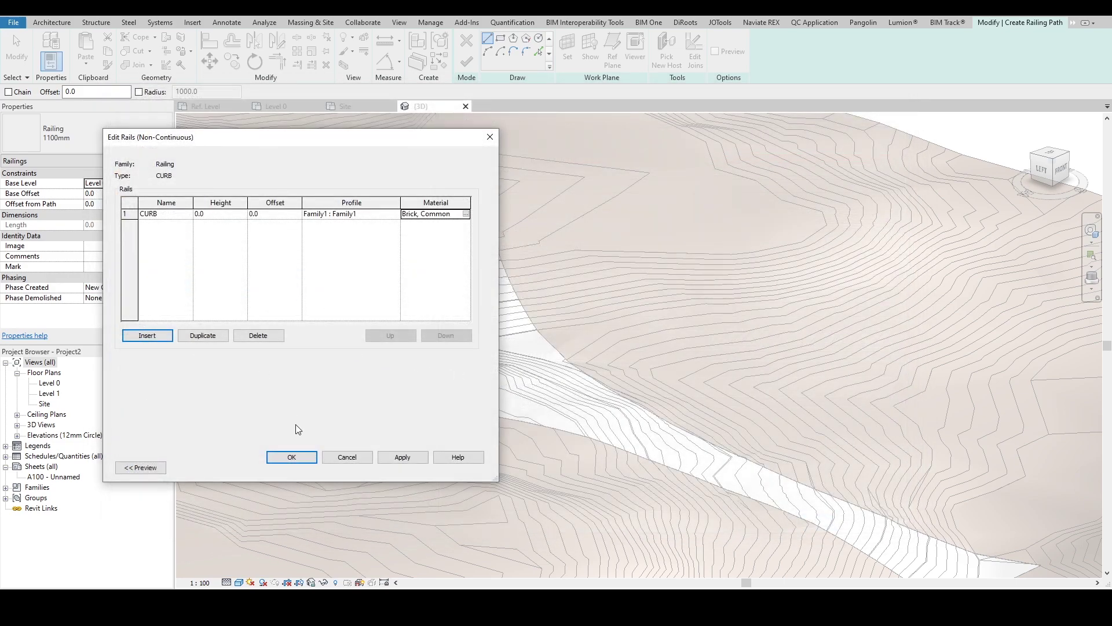
click(292, 457)
- Turn off the CURB type's top rail and set its regular baluster family to None
click(296, 355)
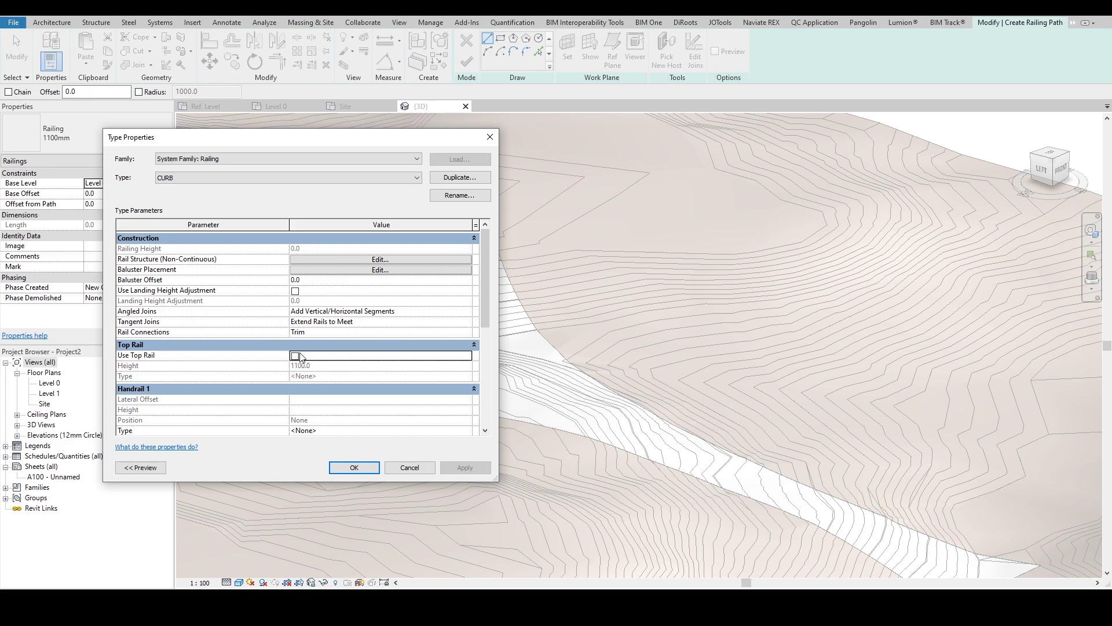
click(341, 271)
click(190, 215)
click(235, 212)
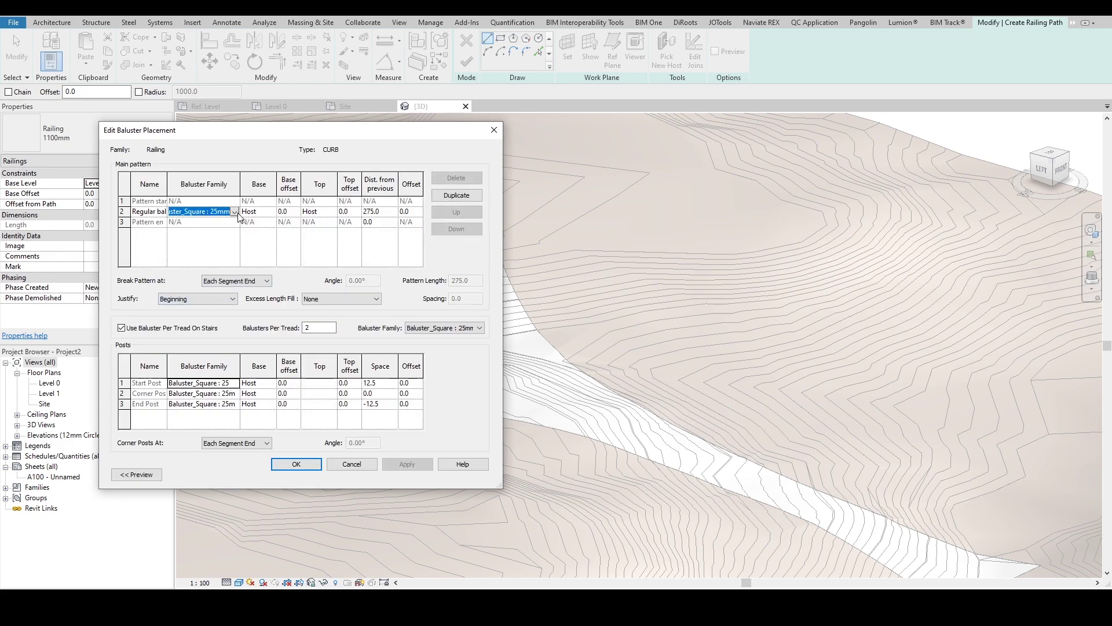
click(227, 241)
- Set the baluster family of the start, corner and end posts to None and accept the type properties
click(235, 383)
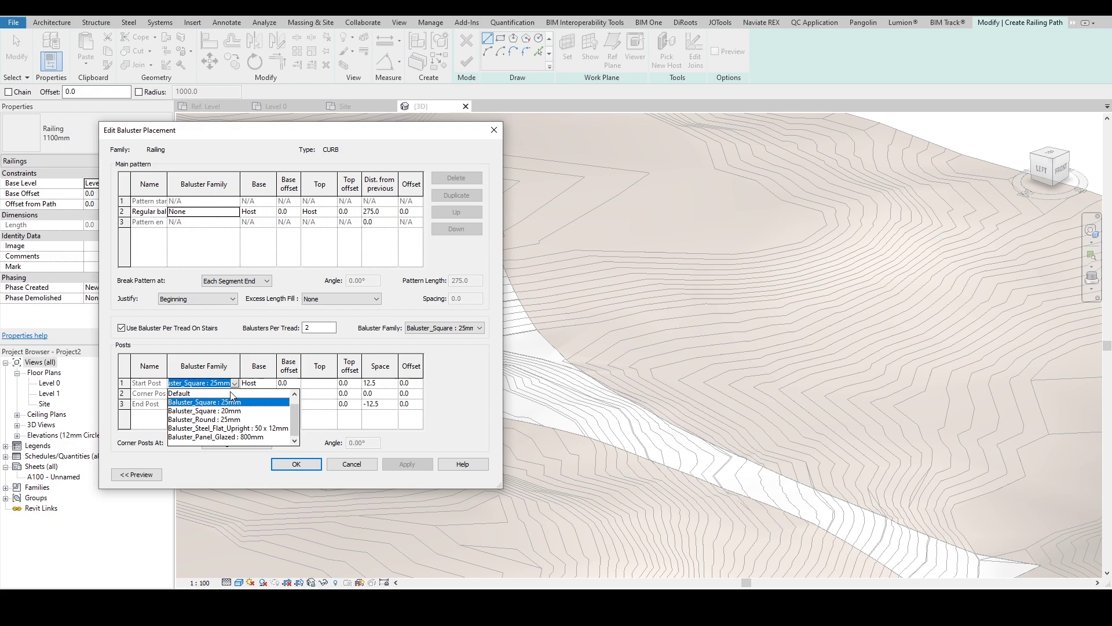
click(229, 392)
click(203, 393)
click(235, 393)
click(234, 408)
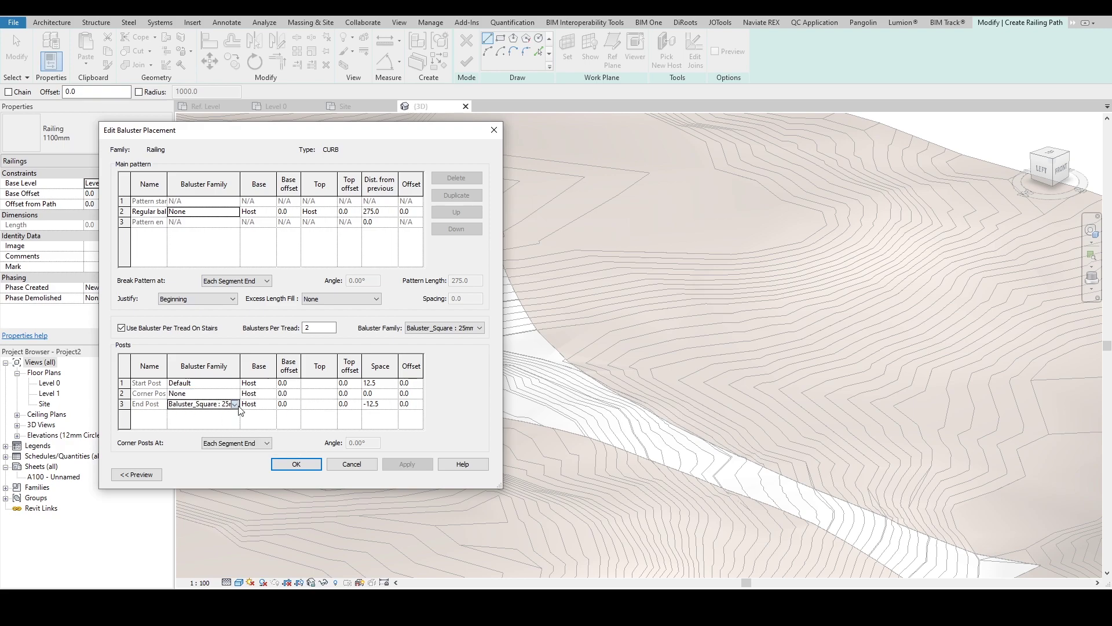
click(234, 404)
click(235, 383)
click(234, 383)
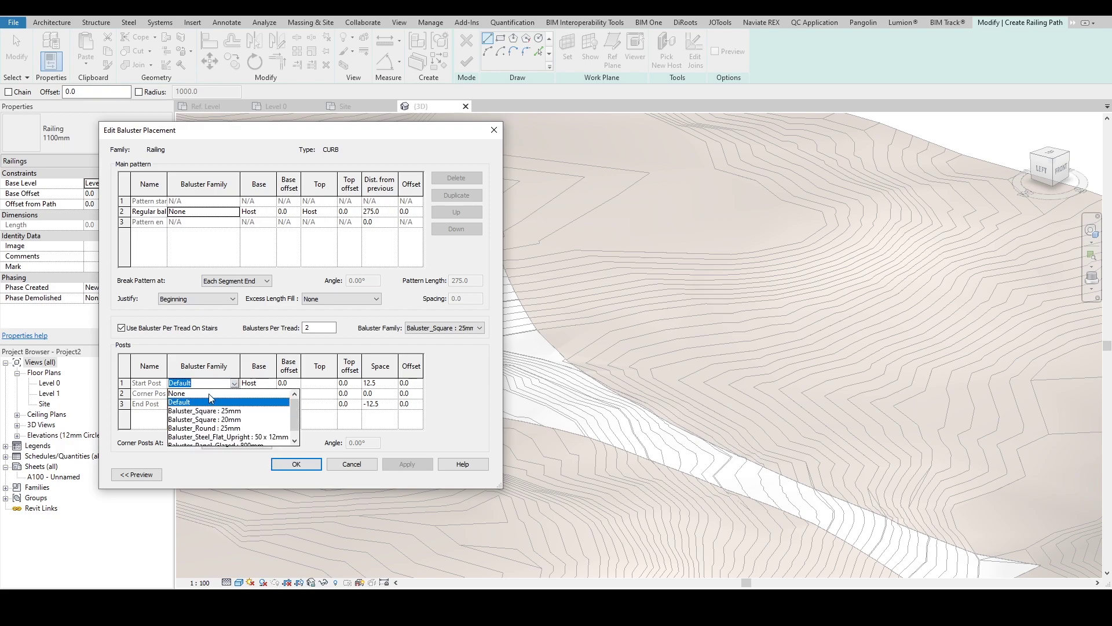
click(208, 394)
click(297, 463)
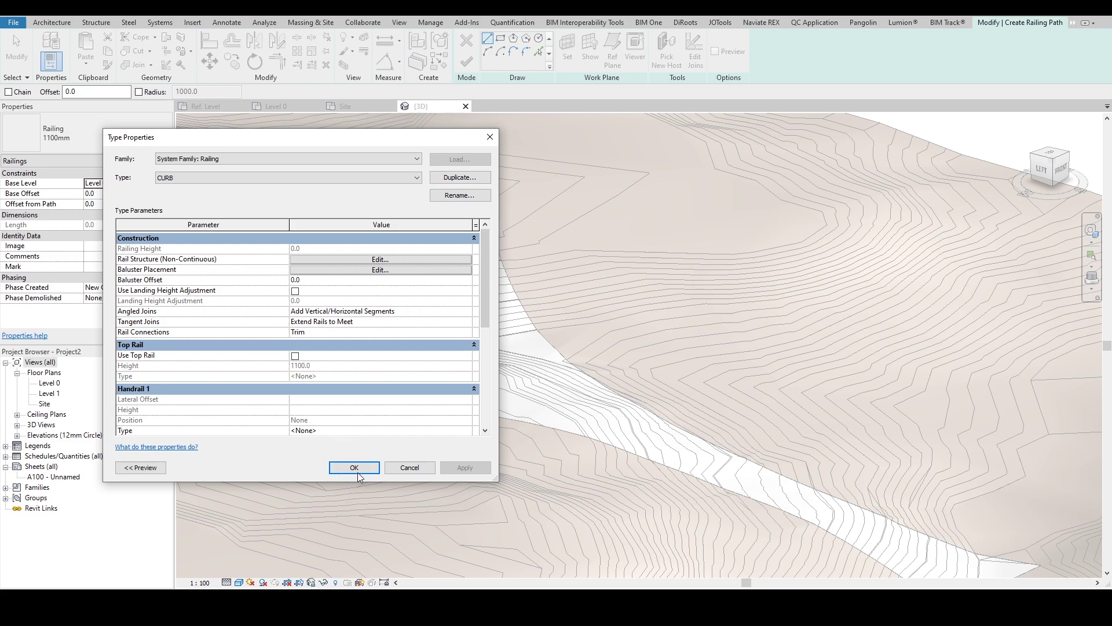
click(357, 472)
- In the Site plan, create the CURB railing path by picking the road's full eastern edge and finish the sketch
scroll(521, 351, down, 2)
shift+middle_drag(521, 352, 460, 346)
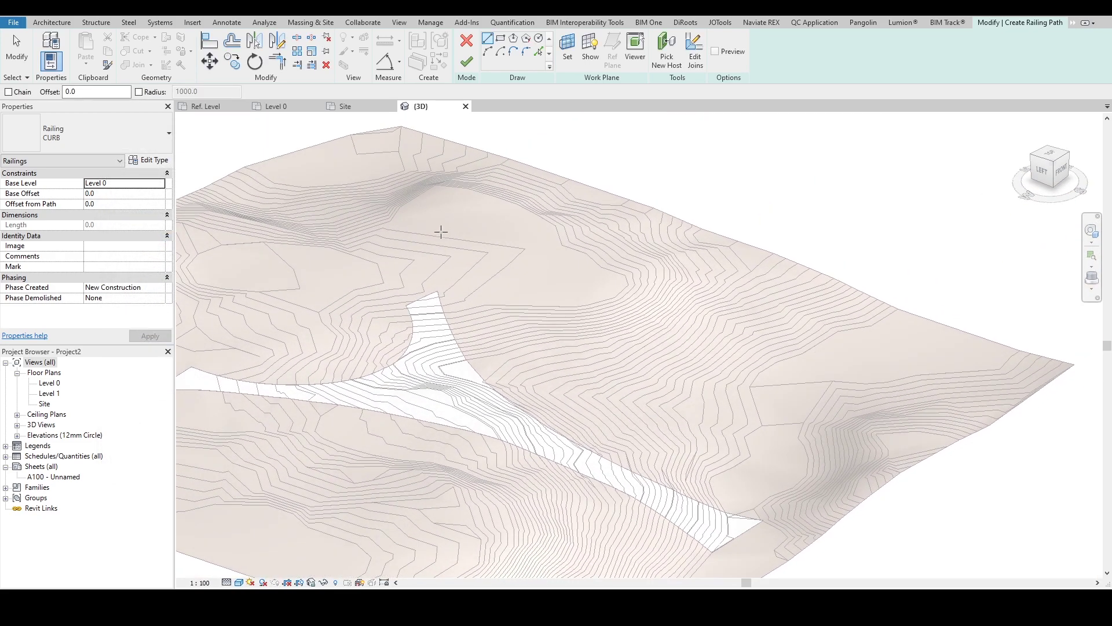
scroll(441, 232, up, 2)
click(539, 53)
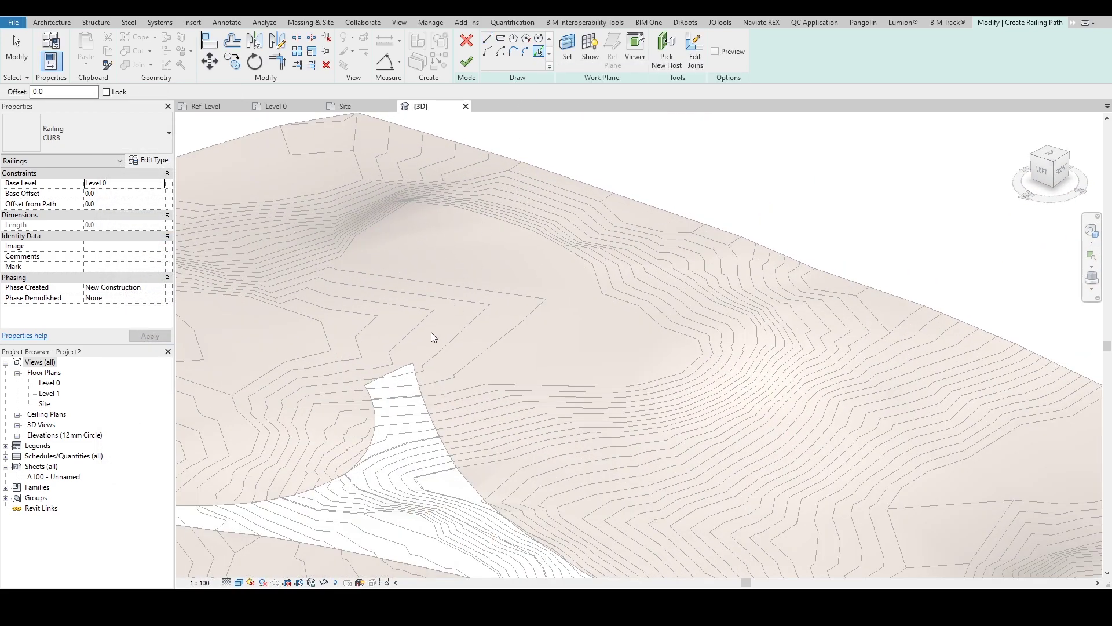
scroll(429, 334, up, 3)
scroll(418, 411, down, 2)
shift+middle_drag(421, 408, 417, 377)
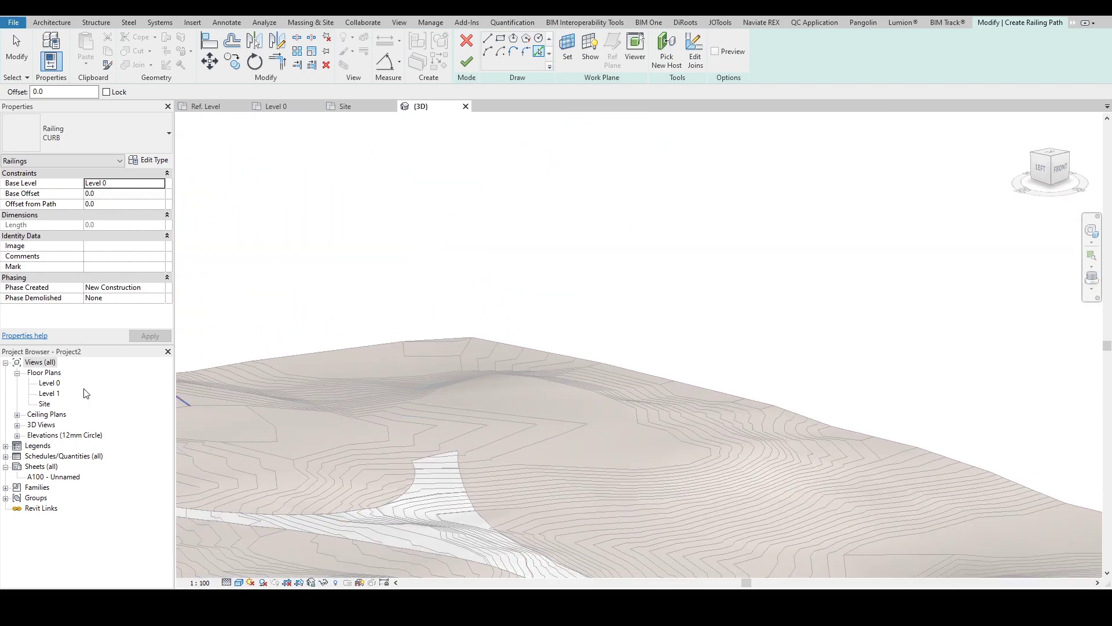
double_click(45, 404)
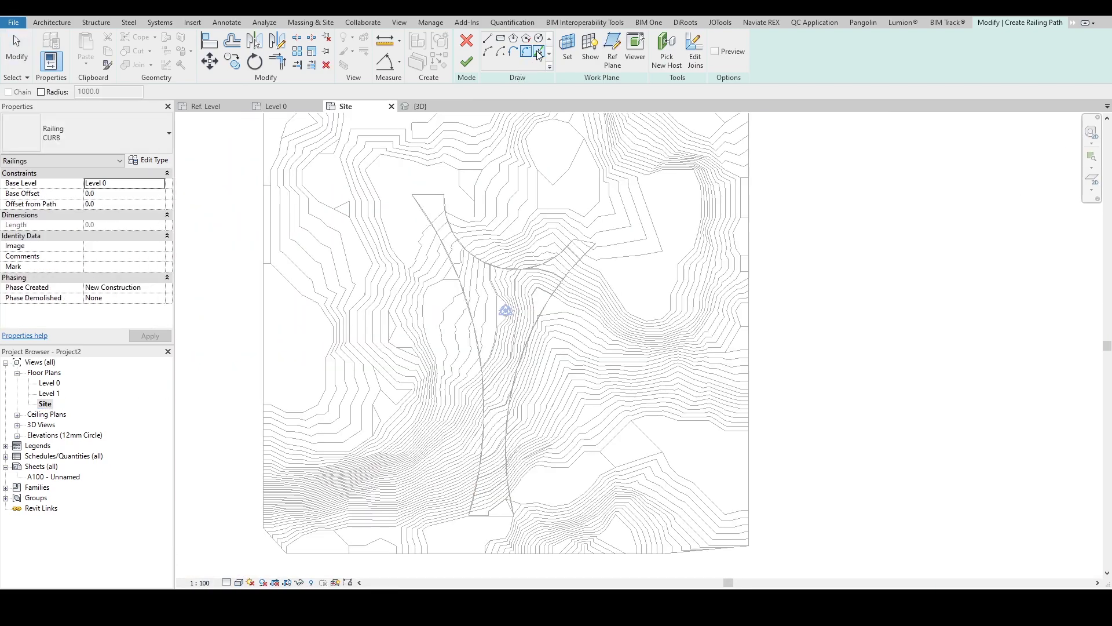
click(549, 314)
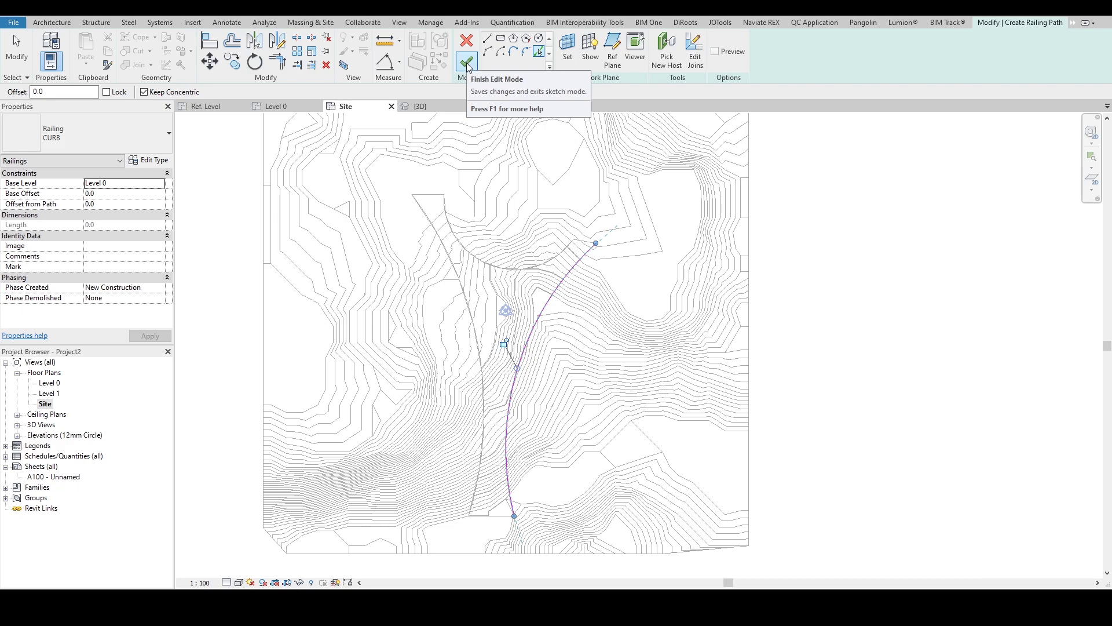
click(467, 62)
- In the 3D view, try to host the CURB railing on the terrain surface beside the road
key(ctrl+Tab)
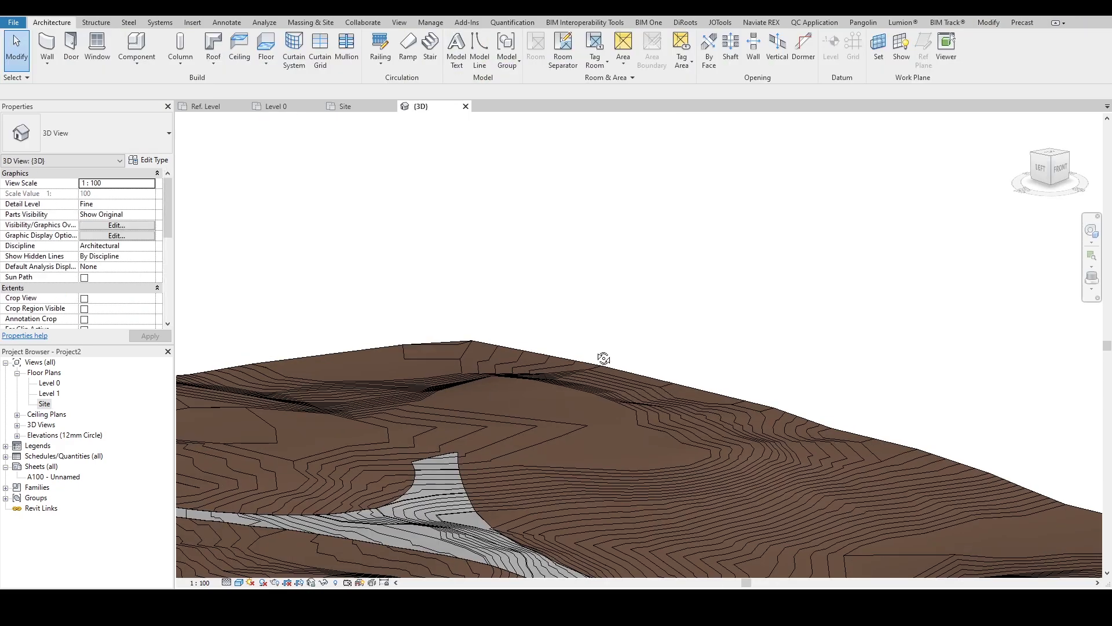
mouse_move(601, 357)
shift+middle_down()
mouse_move(577, 224)
mouse_move(556, 281)
mouse_move(522, 249)
shift+middle_up()
scroll(548, 316, up, 5)
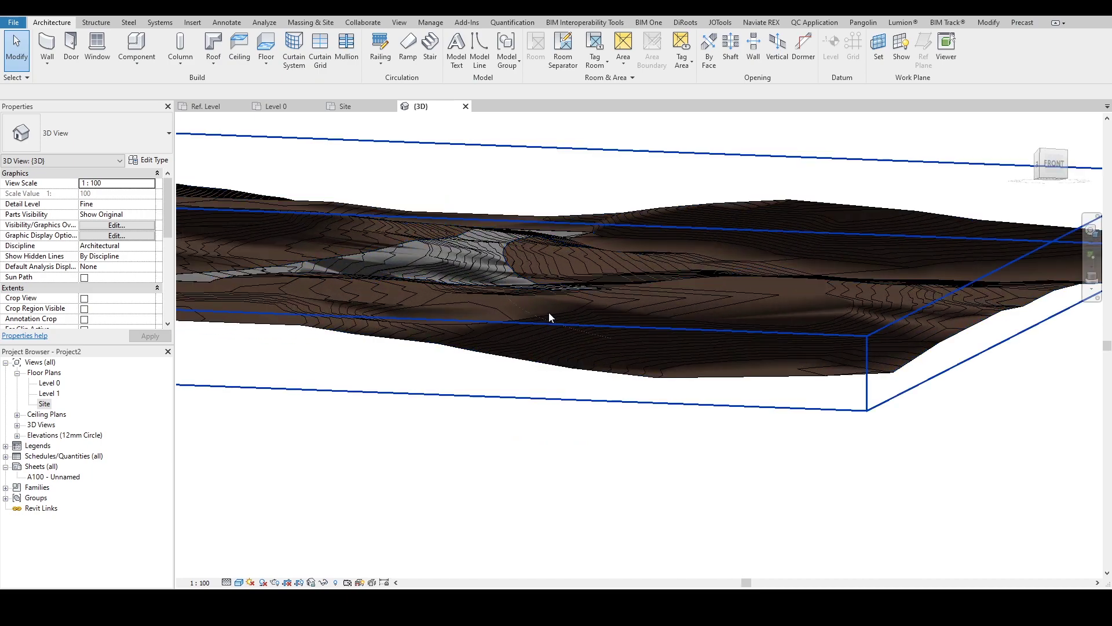
click(551, 332)
shift+middle_drag(550, 331, 549, 308)
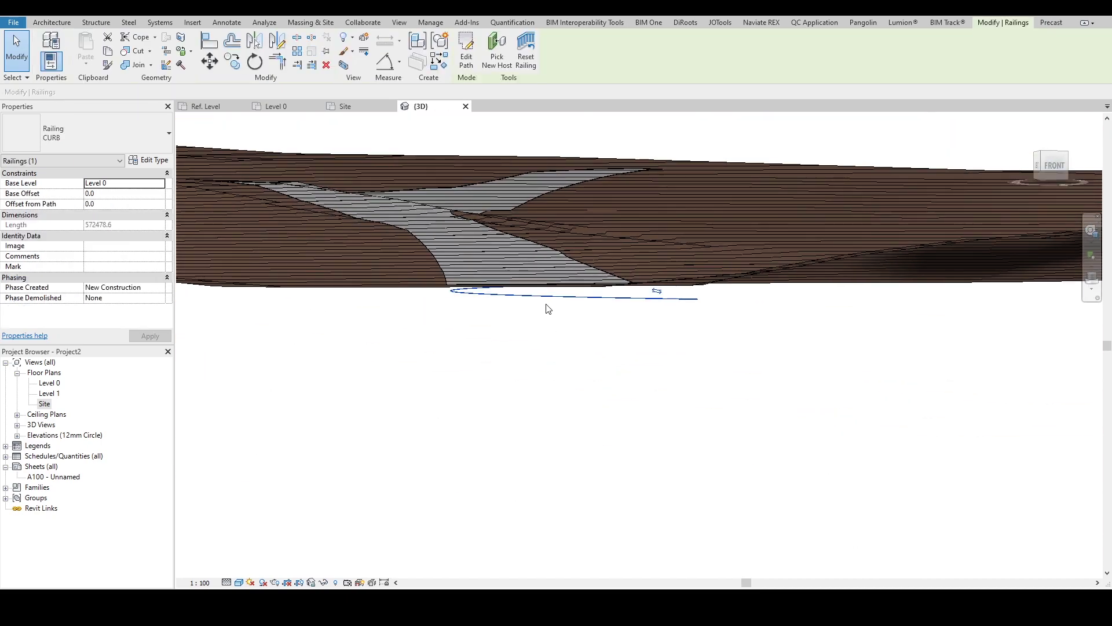
click(501, 52)
click(650, 228)
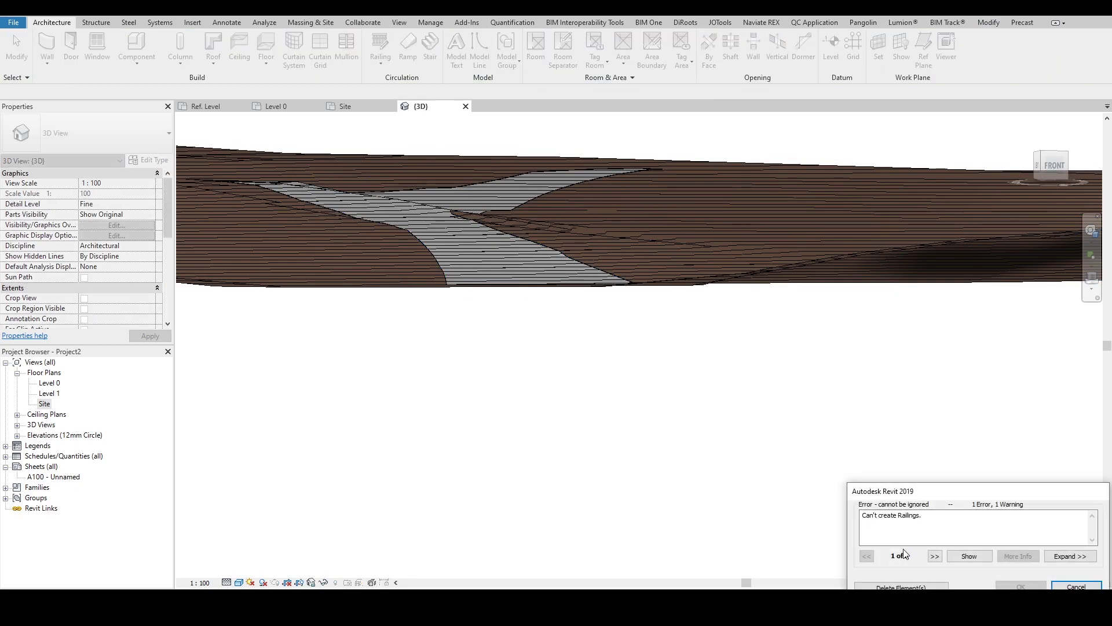
click(1066, 586)
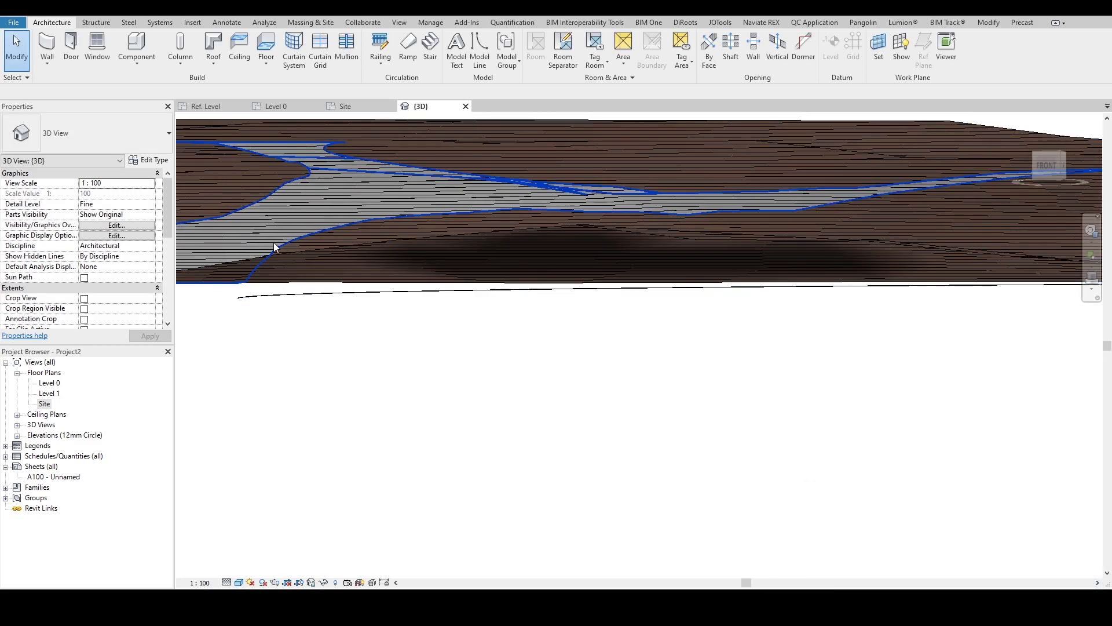
double_click(406, 297)
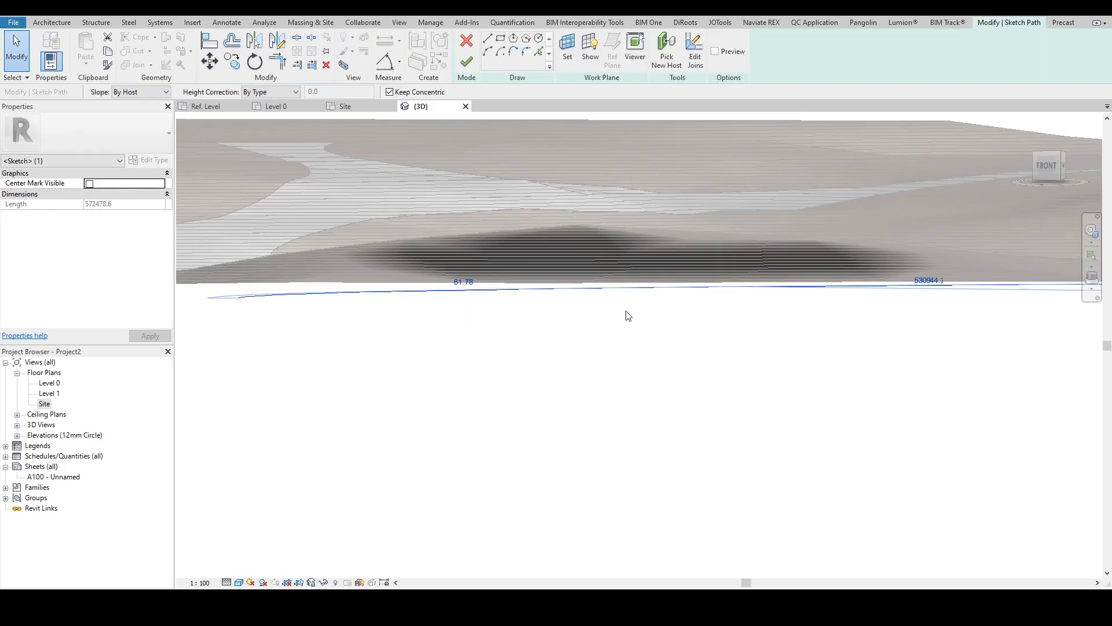
scroll(626, 313, down, 1)
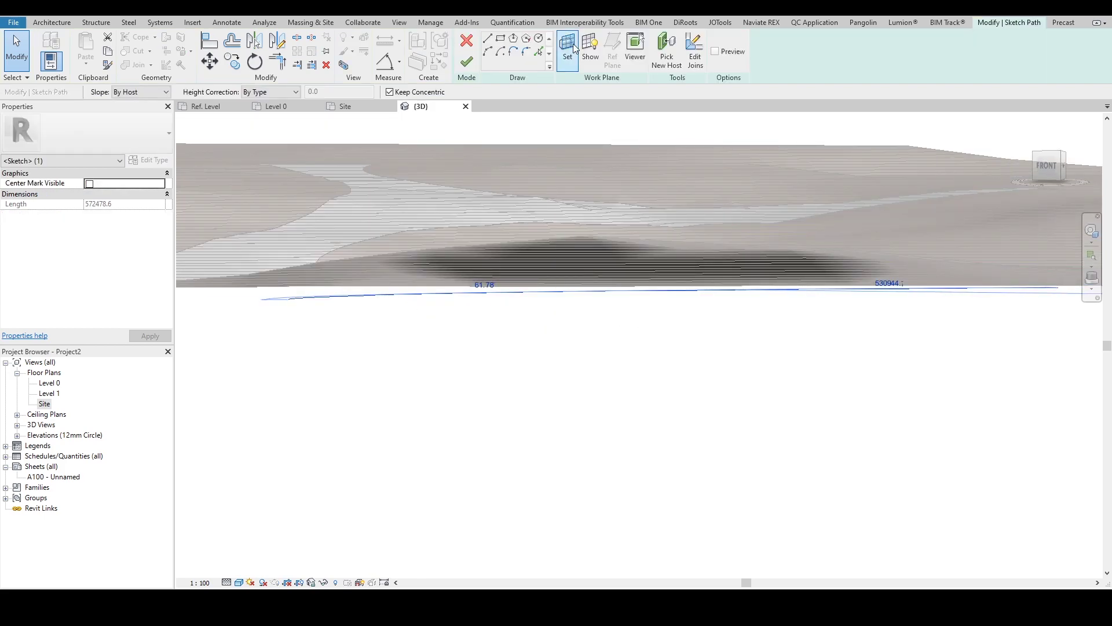
click(296, 37)
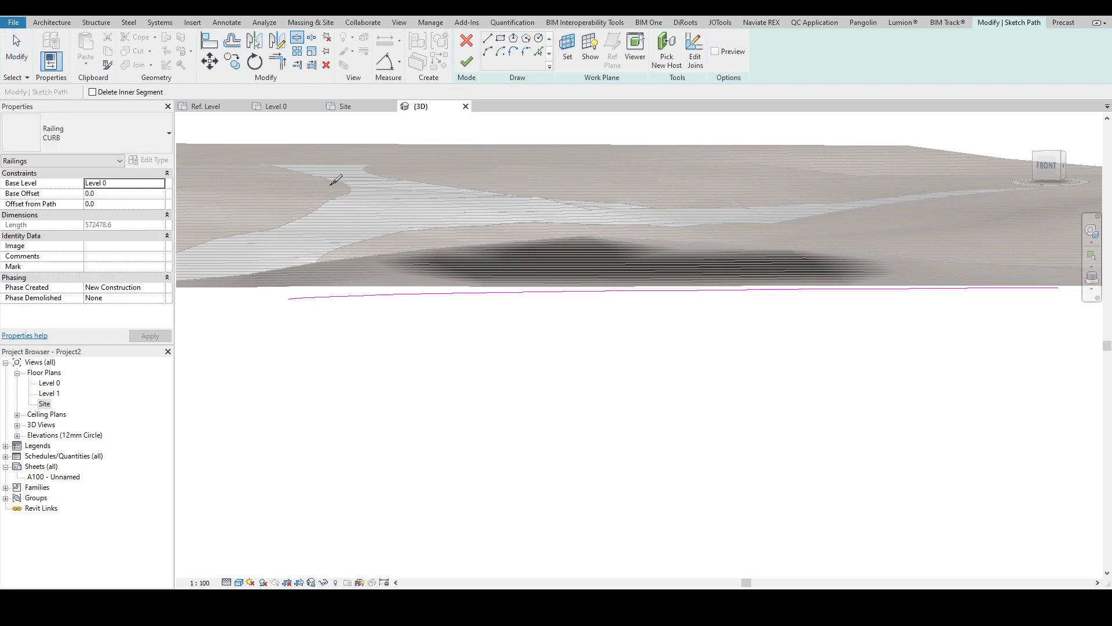
key(Escape)
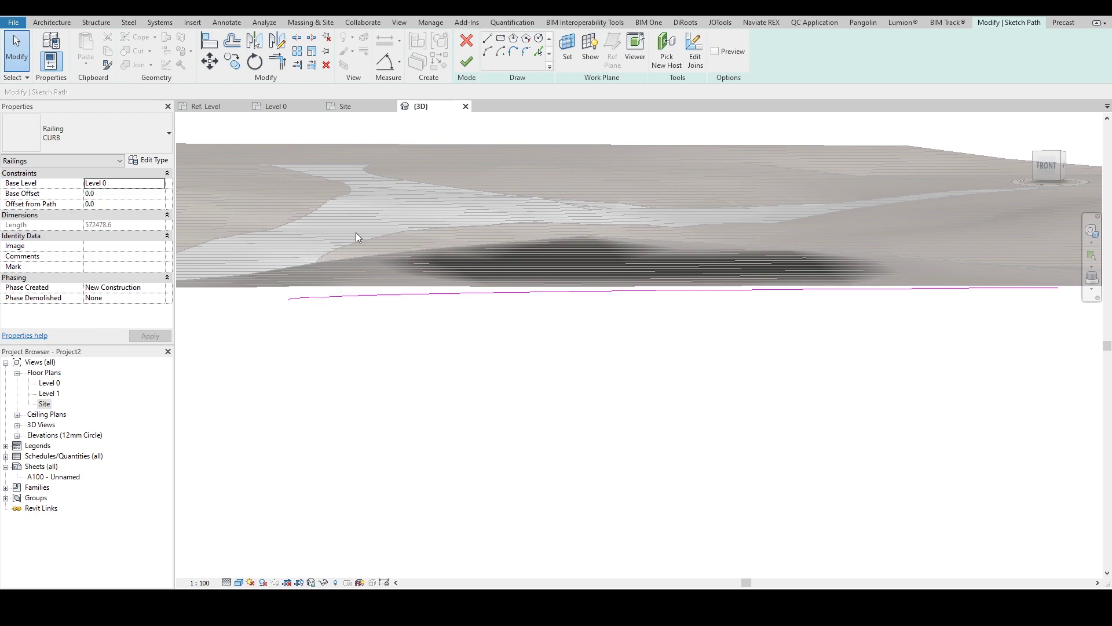
scroll(277, 202, down, 3)
drag(237, 169, 794, 367)
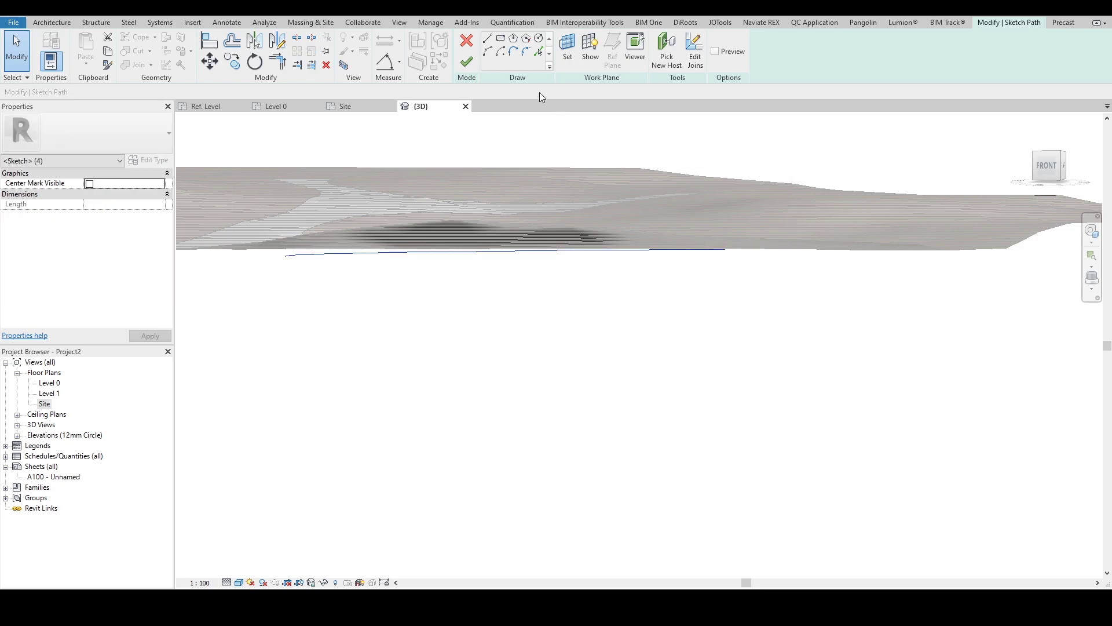
click(466, 40)
click(582, 313)
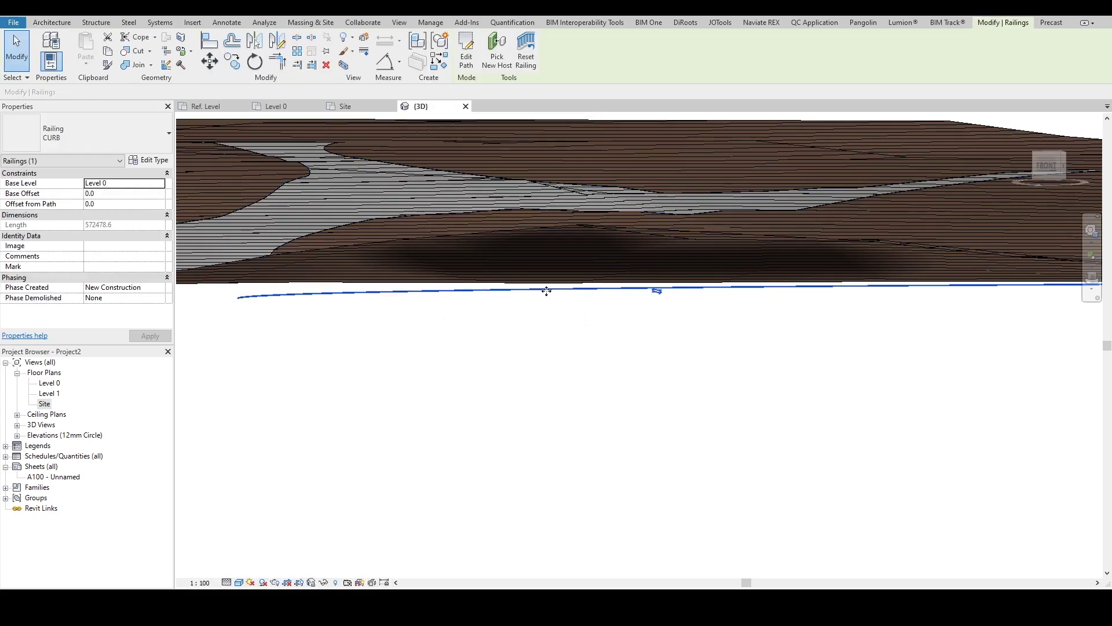
- Isolate the asphalt road topography temporarily in the 3D view
scroll(556, 310, up, 2)
click(509, 354)
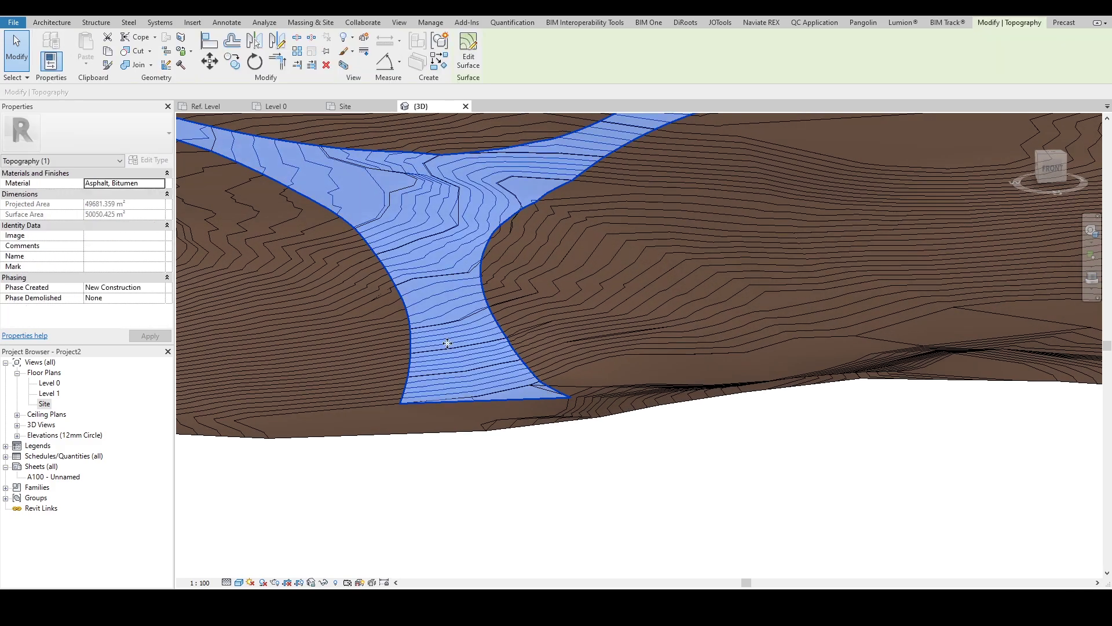
click(311, 583)
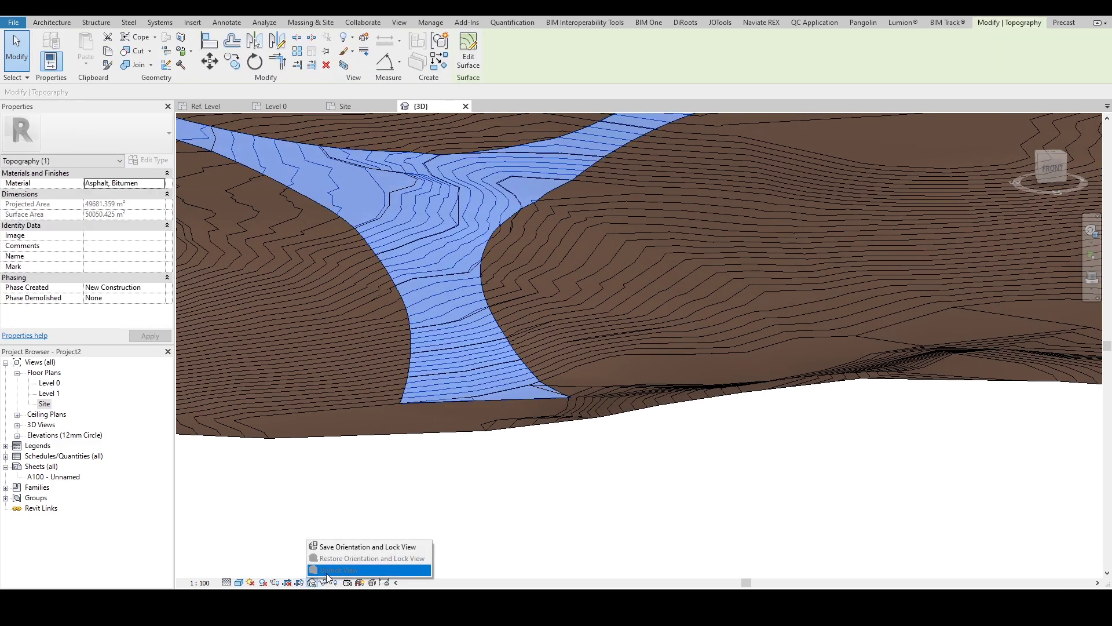
click(339, 498)
click(439, 375)
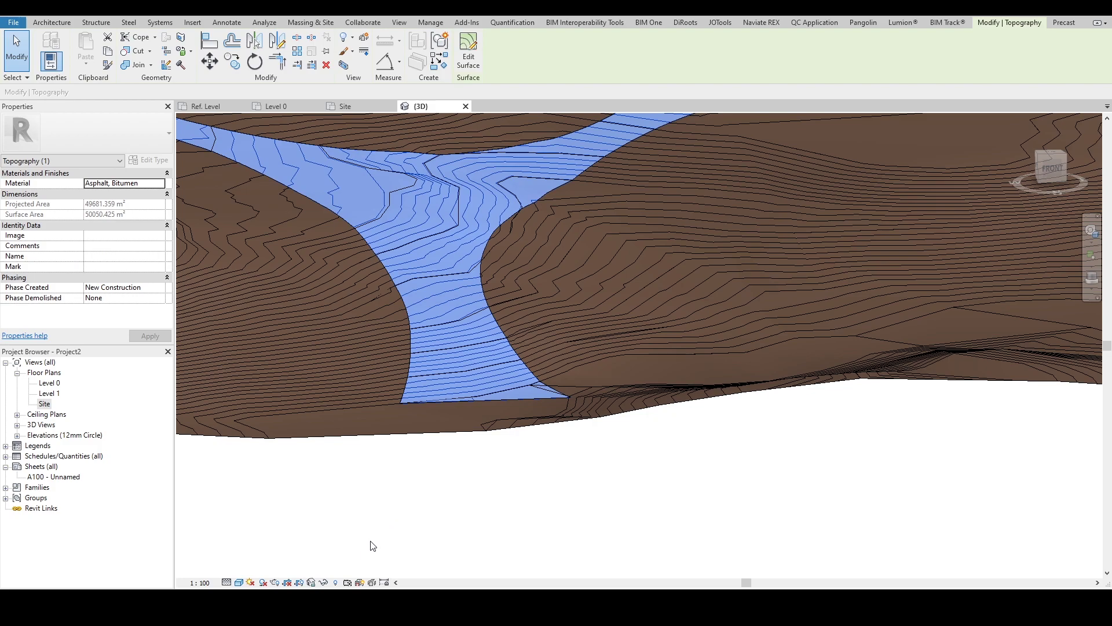
click(324, 583)
click(383, 550)
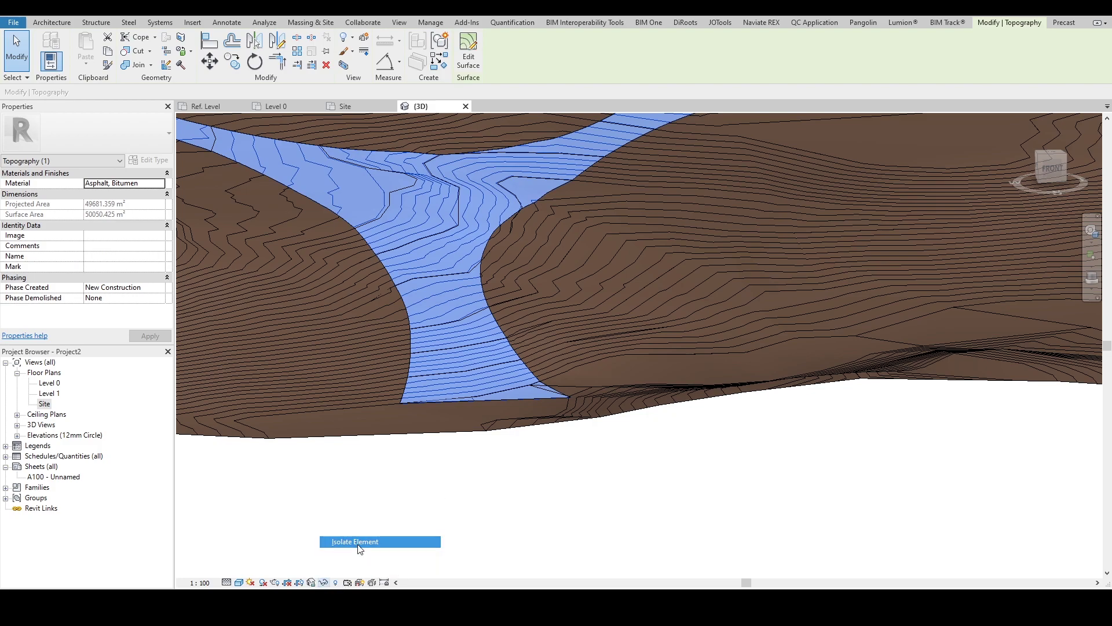
shift+middle_drag(522, 322, 602, 330)
click(567, 319)
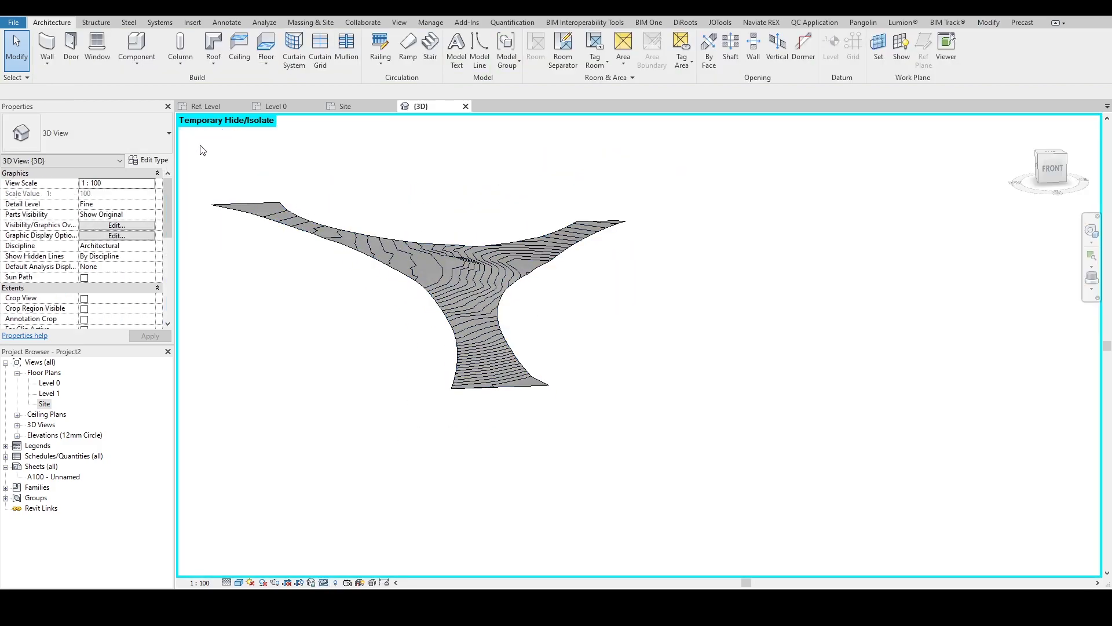
- Export the isolated road view as a DWG named ROAD PORTION in the Topography Tutorial folder, leaving Temporary Hide/Isolate mode on
click(13, 22)
mouse_move(41, 189)
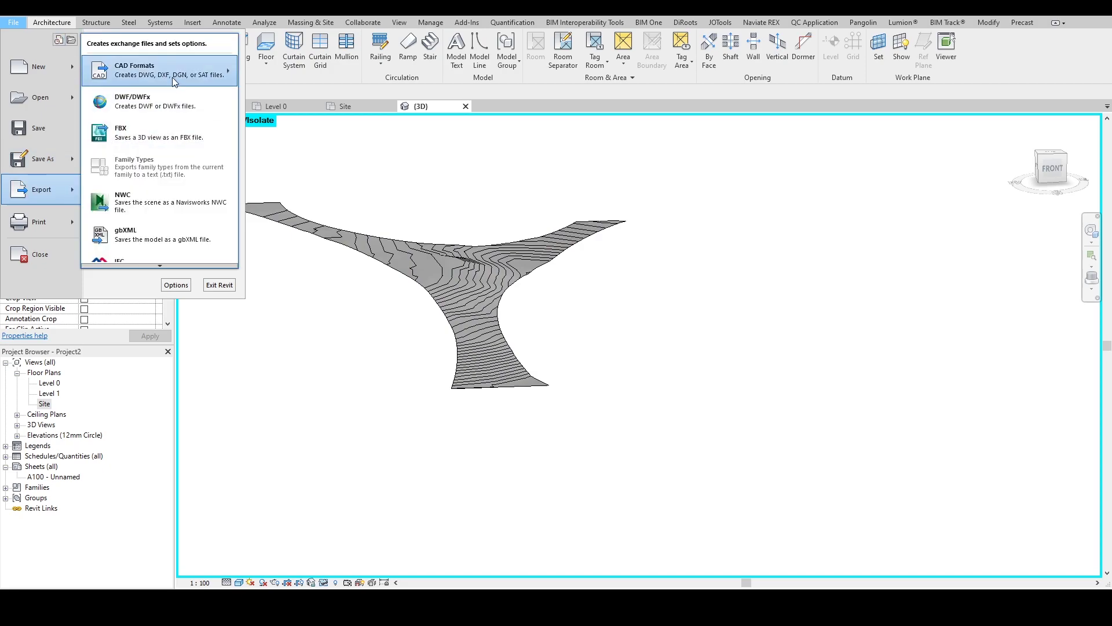
mouse_move(172, 73)
click(267, 65)
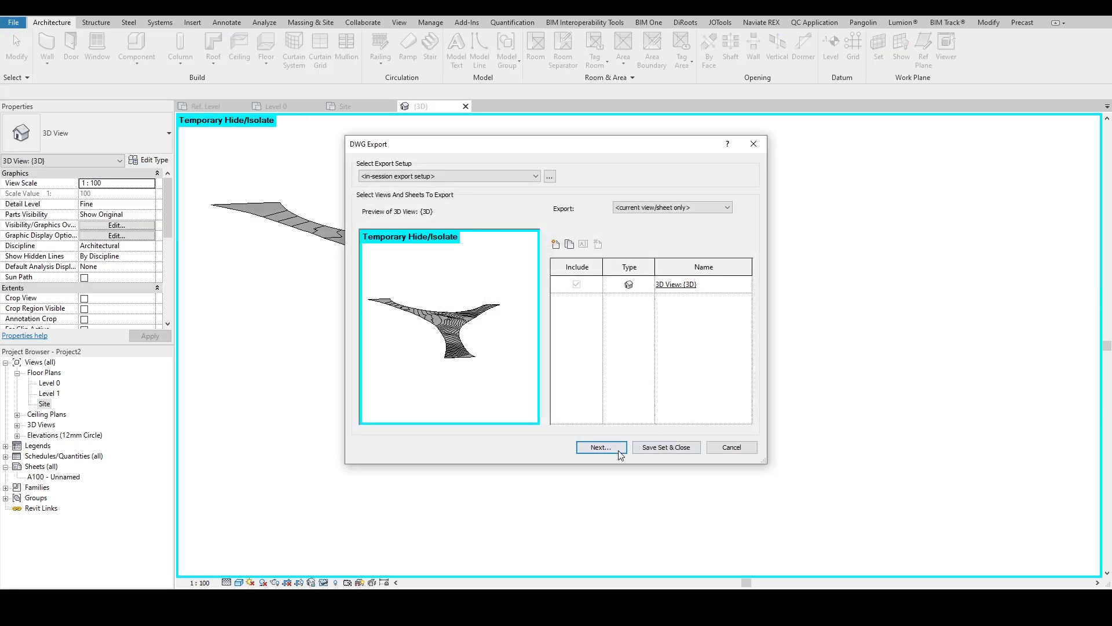
click(619, 452)
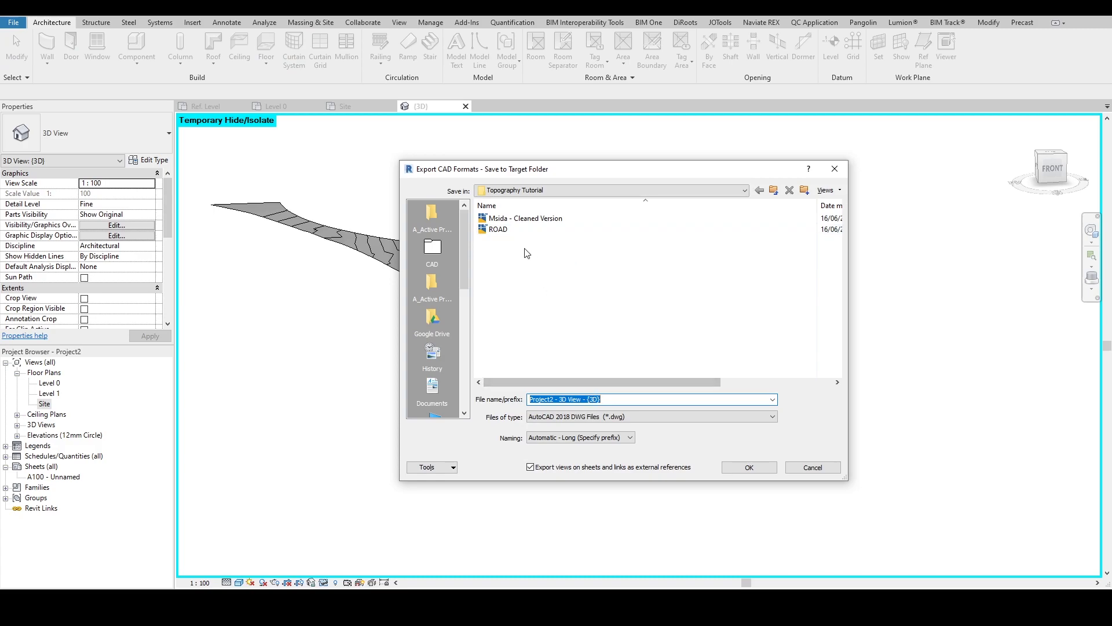
text(ROAD PORTION)
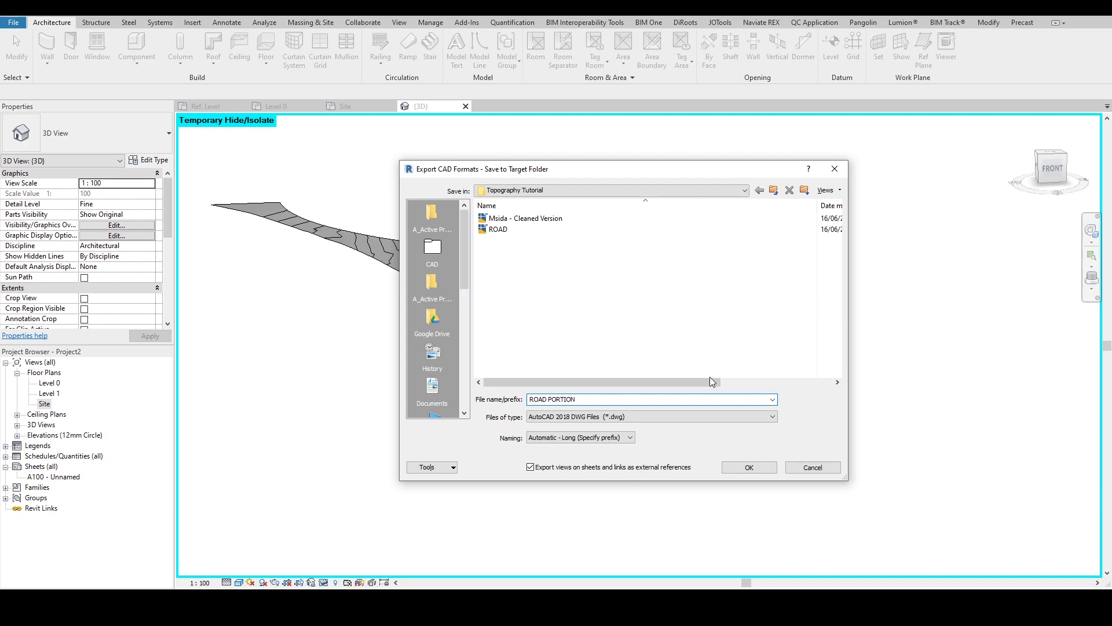
click(750, 467)
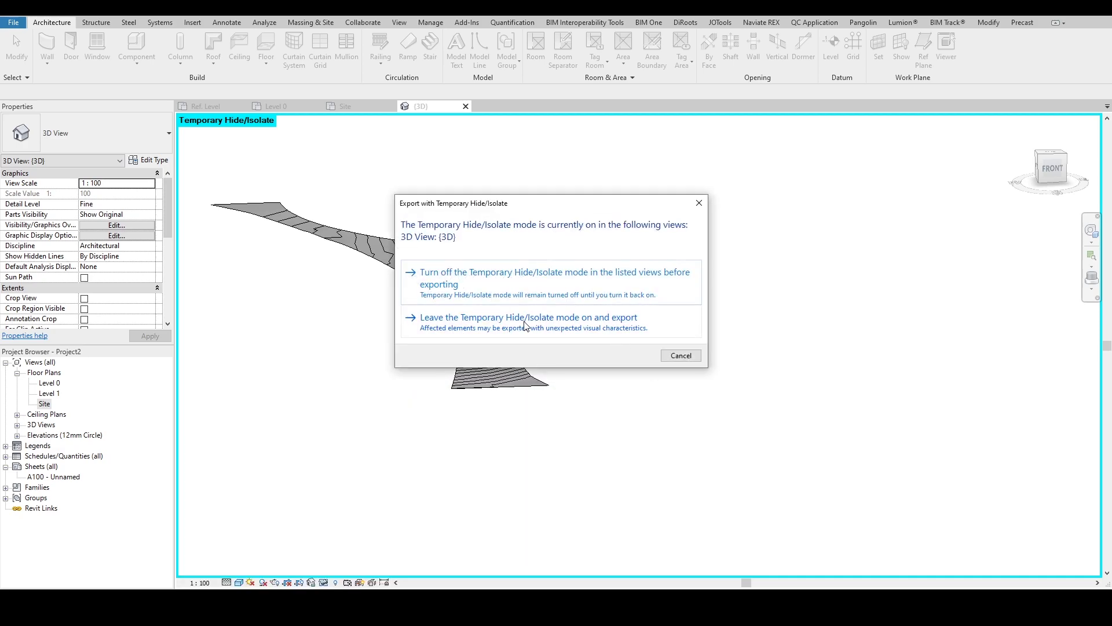
click(545, 329)
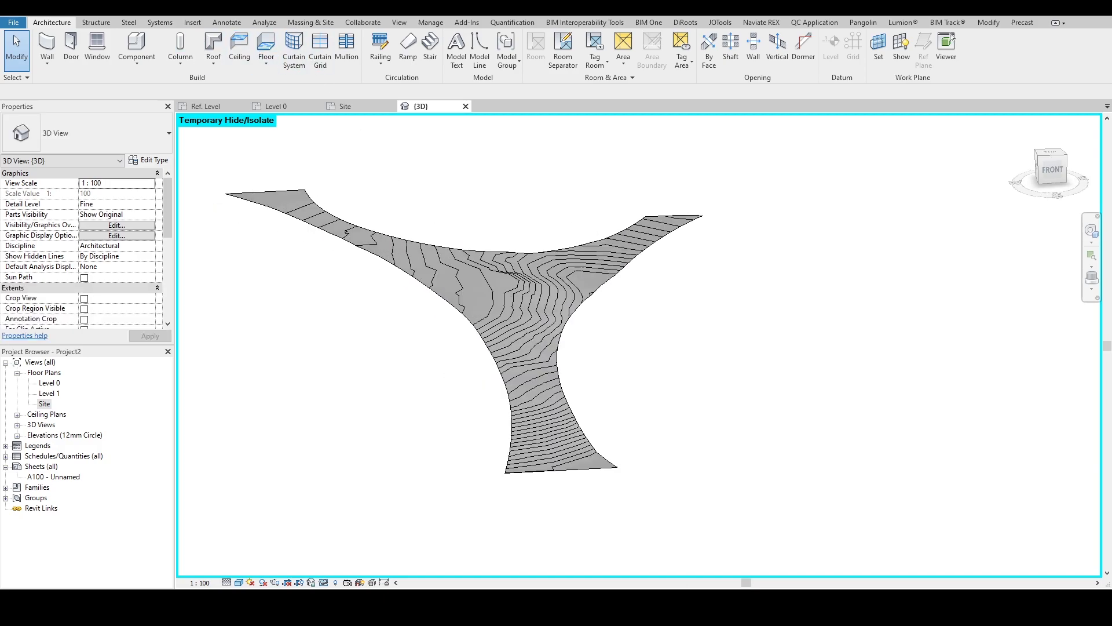
- Reset the temporary isolation, and temporarily hide the asphalt road surface together with the contour lines left in its opening
key(h)
key(r)
shift+middle_drag(560, 226, 661, 256)
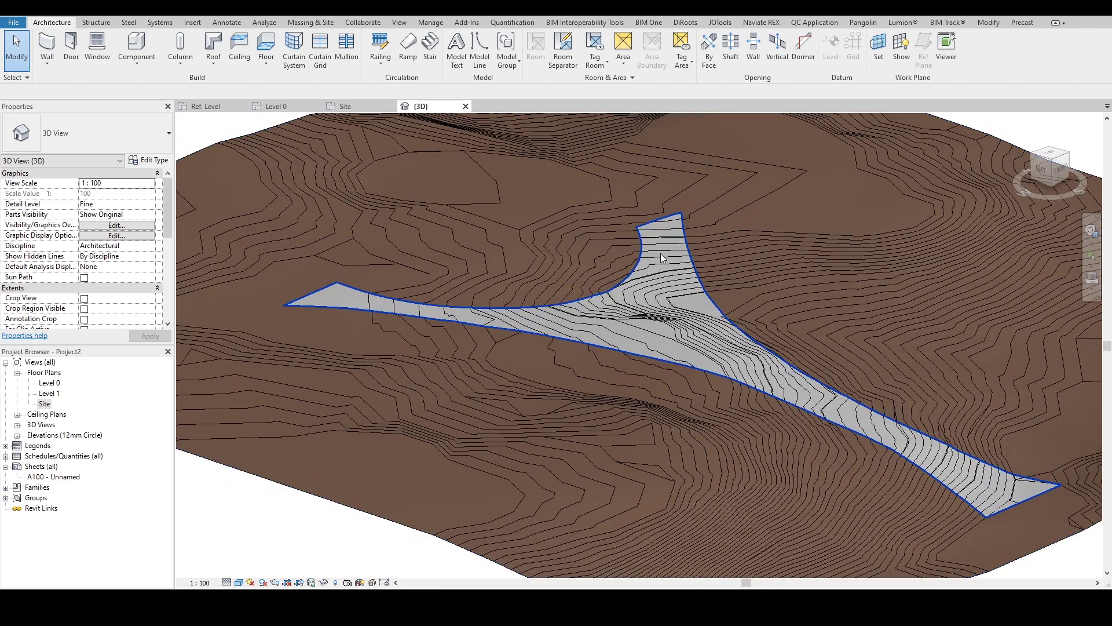
scroll(623, 285, up, 1)
middle_drag(613, 282, 569, 327)
click(567, 323)
key(h)
key(h)
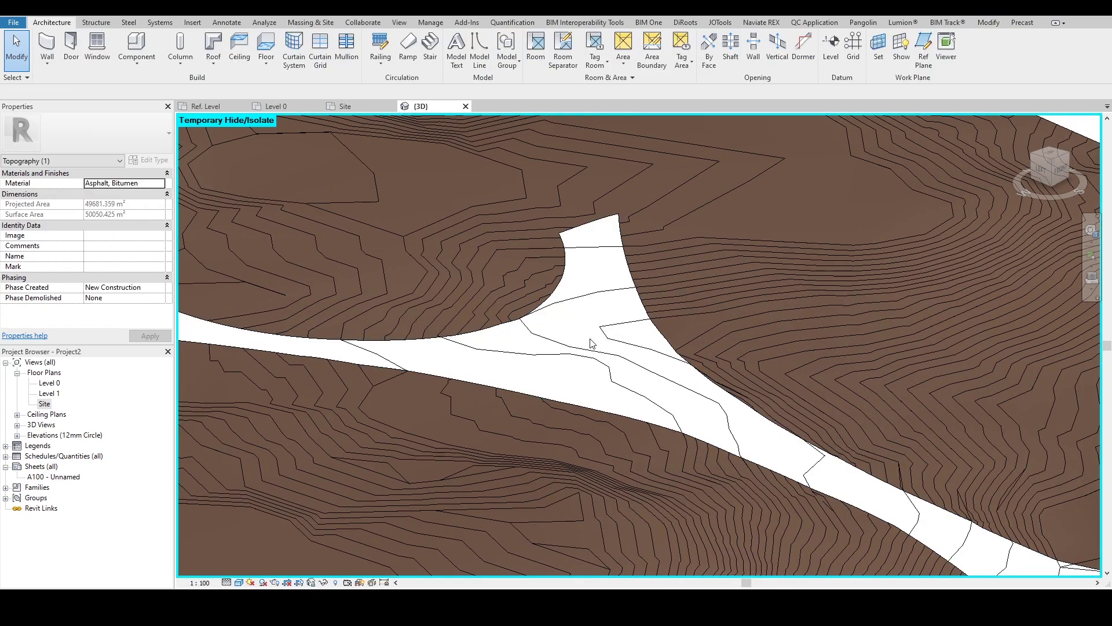
click(610, 342)
key(h)
key(h)
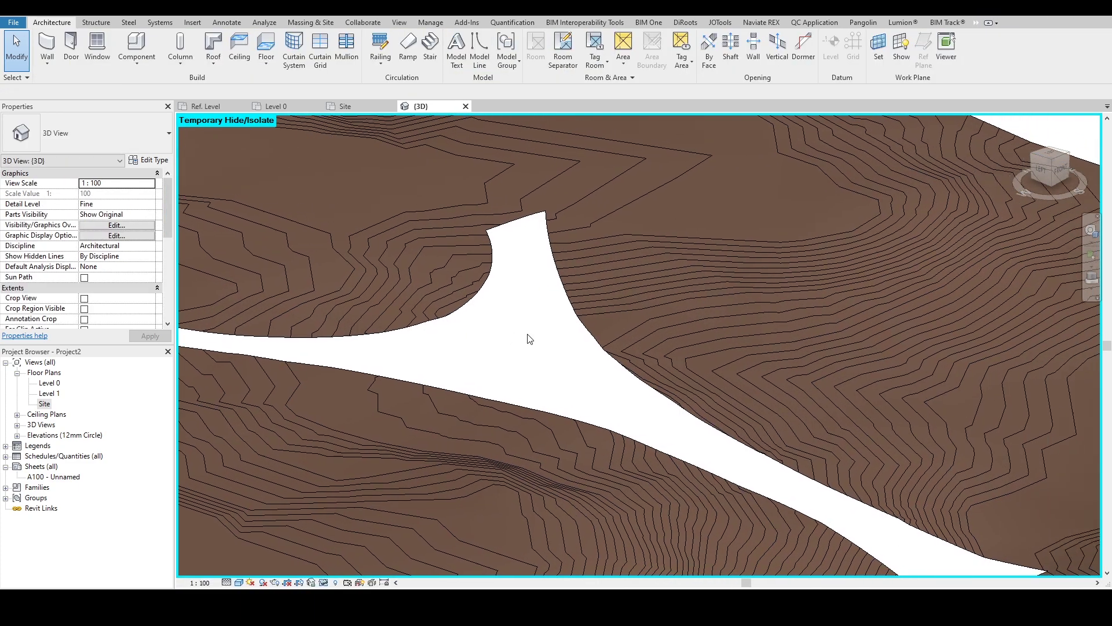
- Import ROAD PORTION.dwg with Auto - Origin to Origin positioning, millimeter units and placement at Level 0
scroll(528, 339, down, 4)
scroll(529, 290, up, 4)
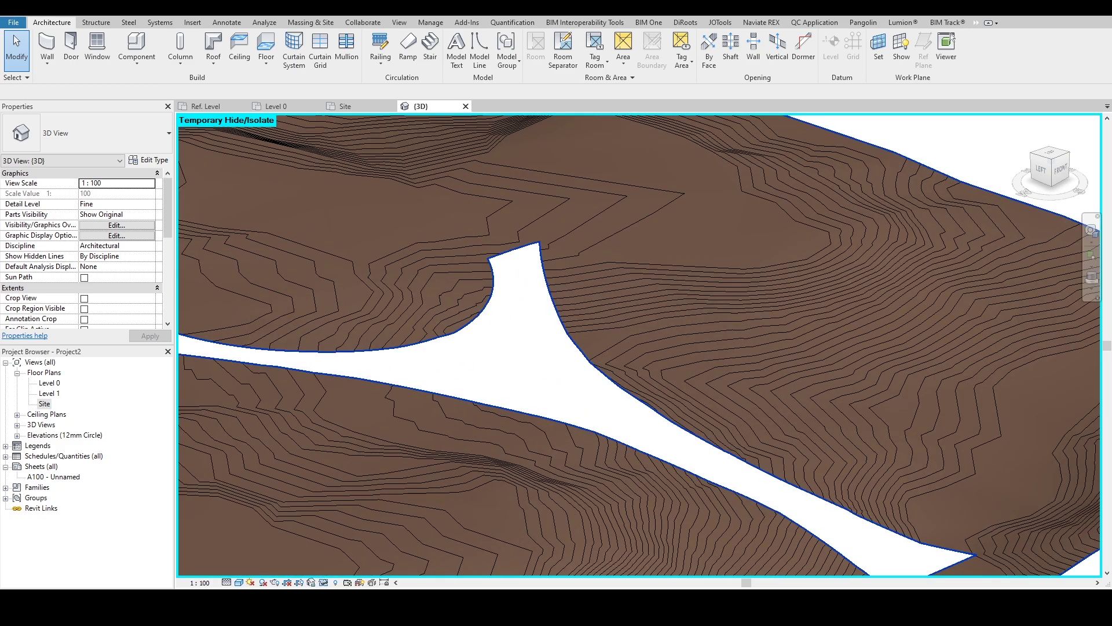
click(193, 23)
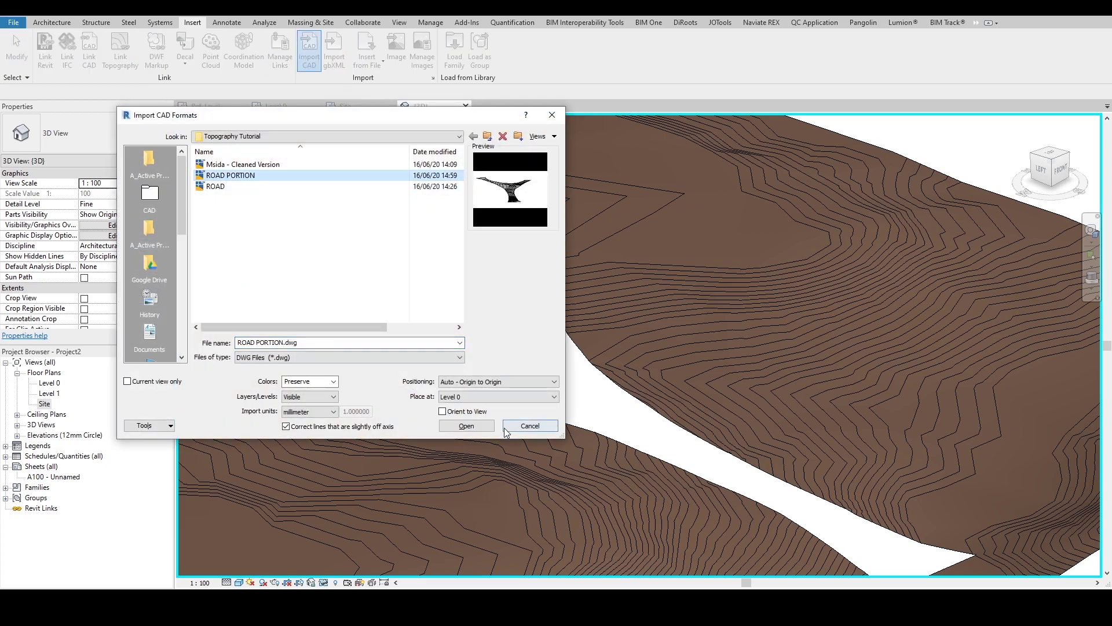
click(484, 383)
click(485, 383)
click(321, 412)
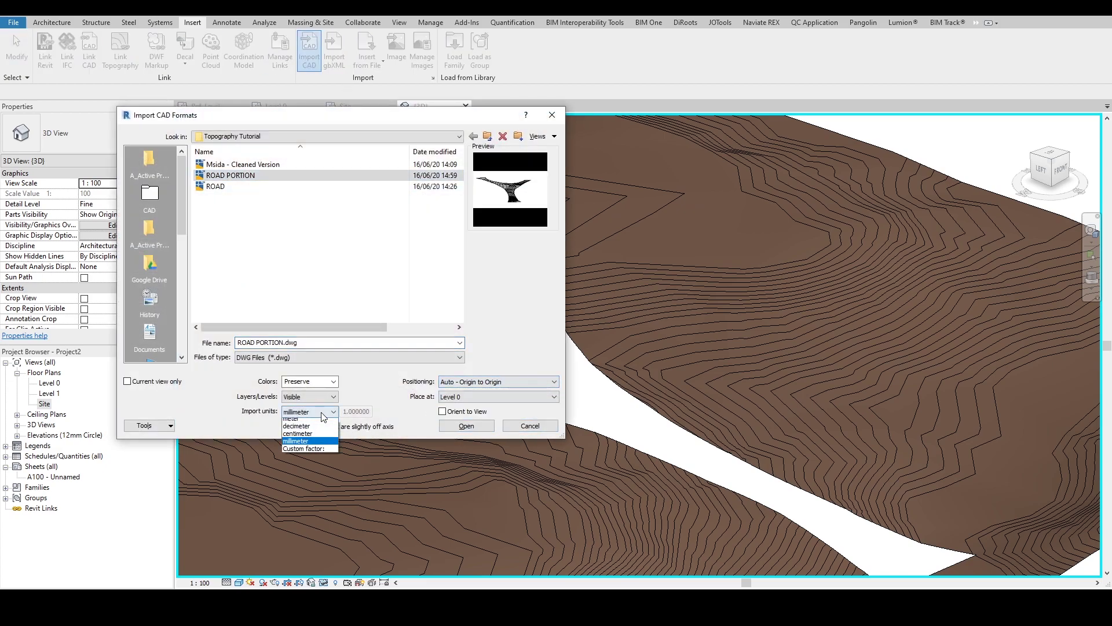
click(322, 412)
click(466, 426)
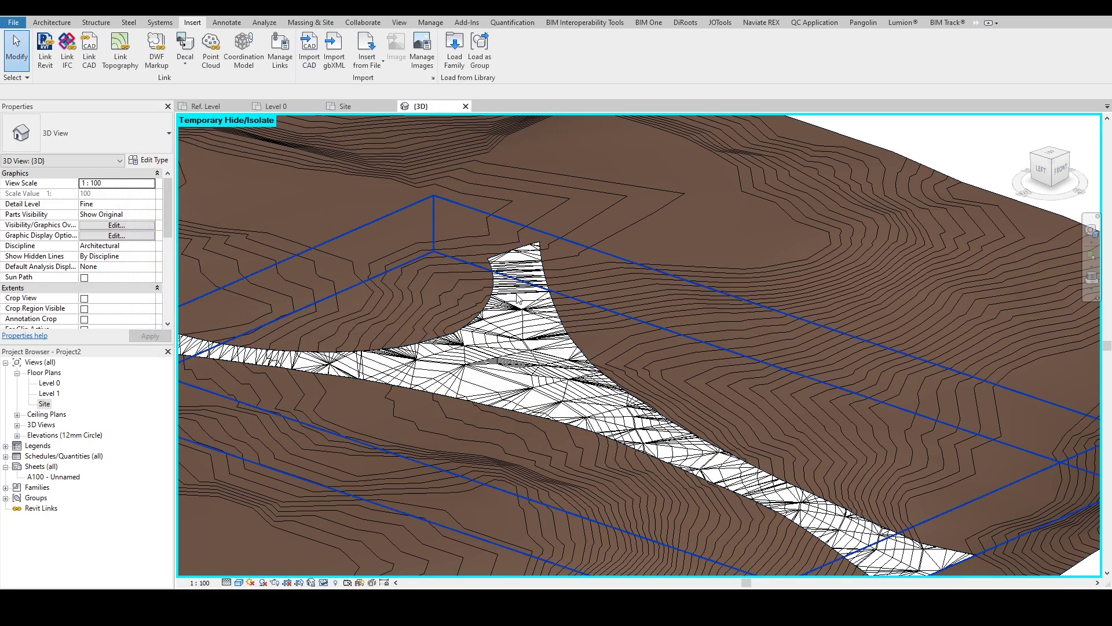
- Create a CURB railing whose path picks the first edge segment at the corner of the imported road's end, and finish the sketch
scroll(619, 359, up, 5)
scroll(519, 199, up, 8)
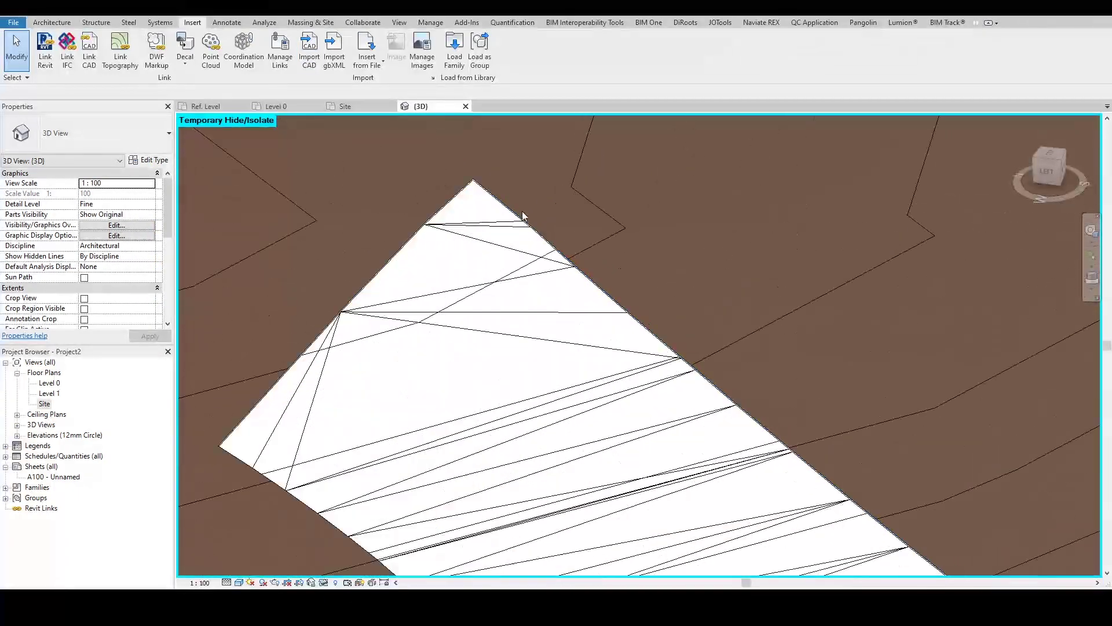
click(52, 22)
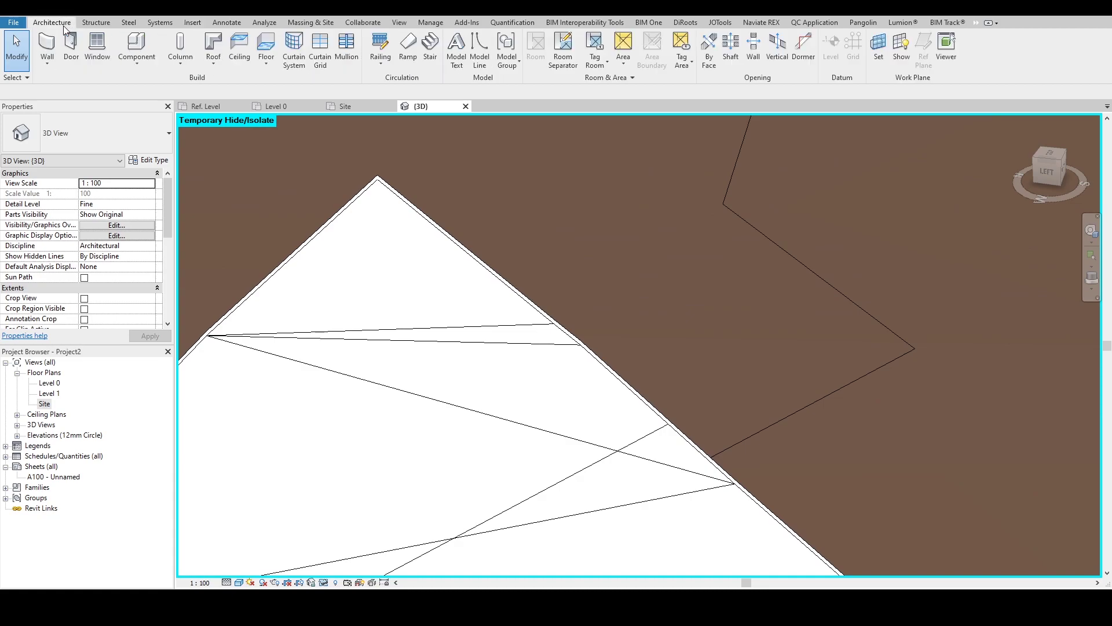
click(379, 46)
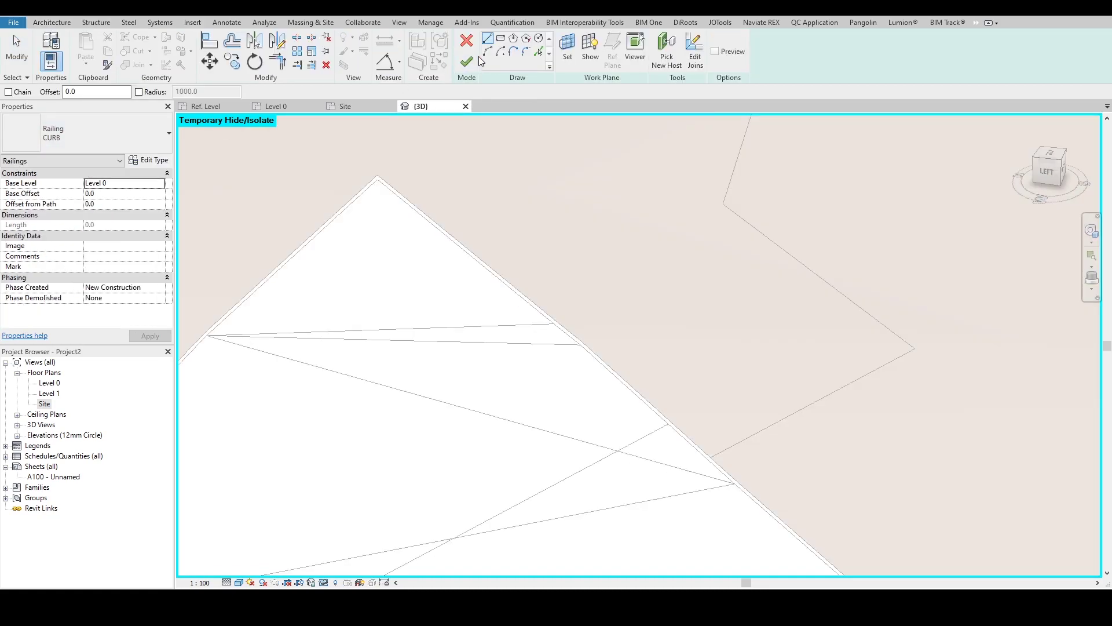
click(540, 53)
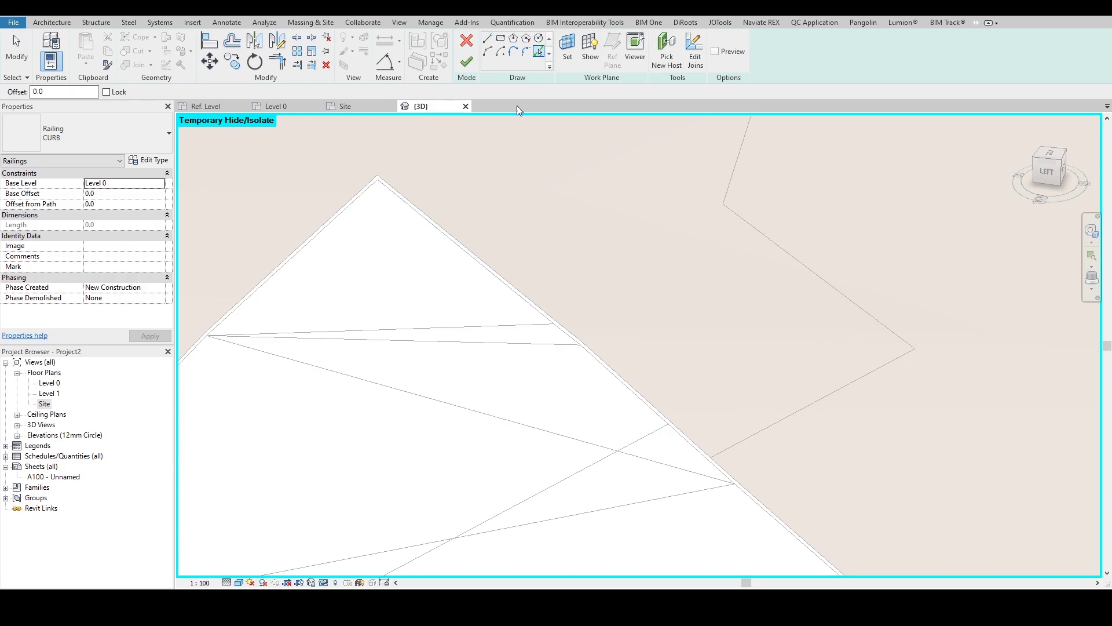
click(465, 68)
- Host the new CURB railing segment on the terrain surface beside the road
scroll(551, 318, down, 5)
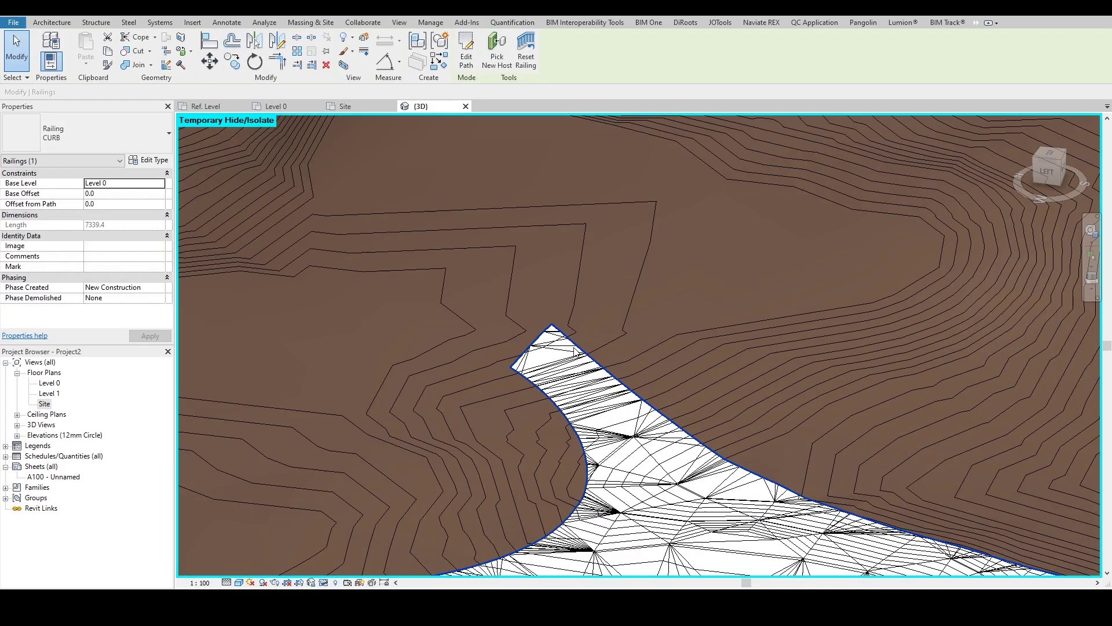
shift+middle_drag(568, 337, 493, 198)
scroll(563, 377, up, 8)
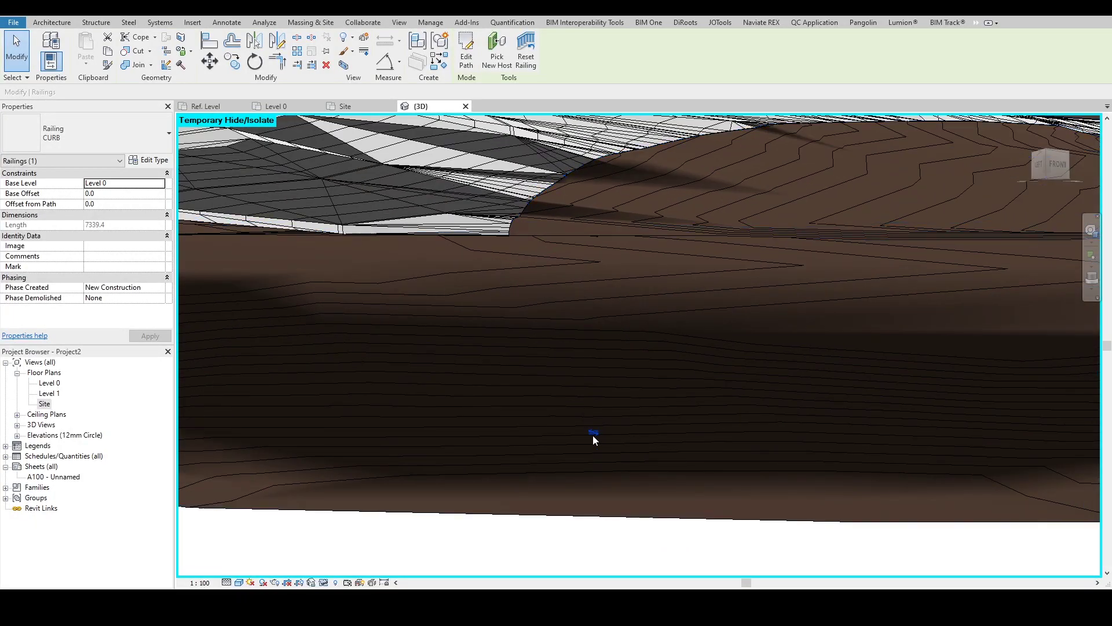
shift+middle_drag(596, 430, 504, 191)
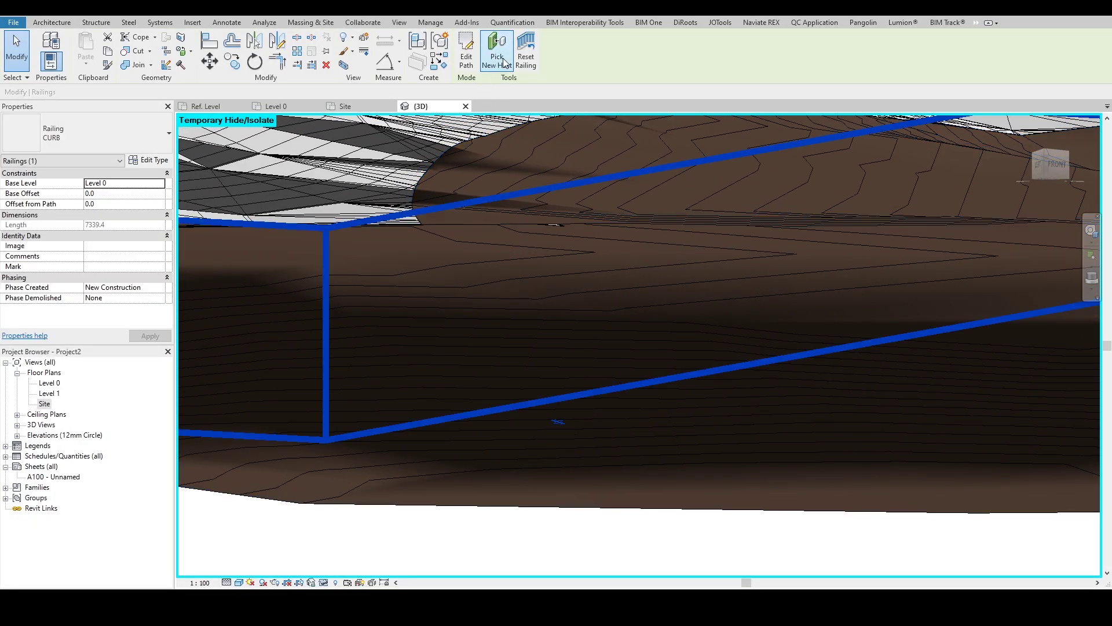
click(497, 55)
scroll(692, 200, down, 3)
shift+middle_drag(698, 231, 745, 293)
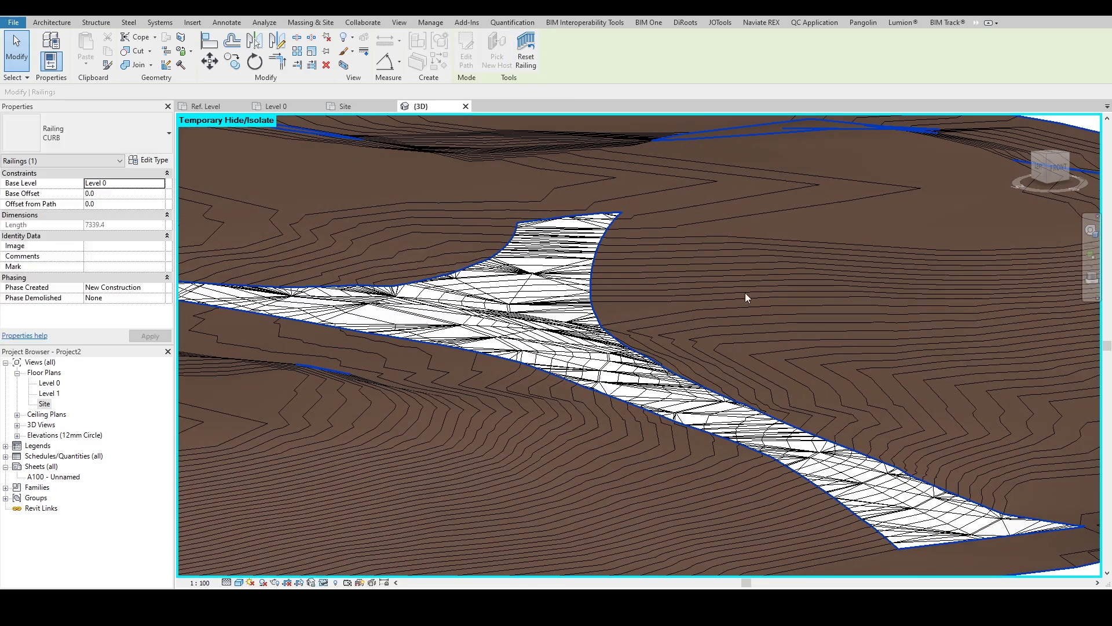
click(795, 253)
- Edit the CURB railing's path and pick the following edge segments along the imported road's edge
scroll(645, 219, up, 5)
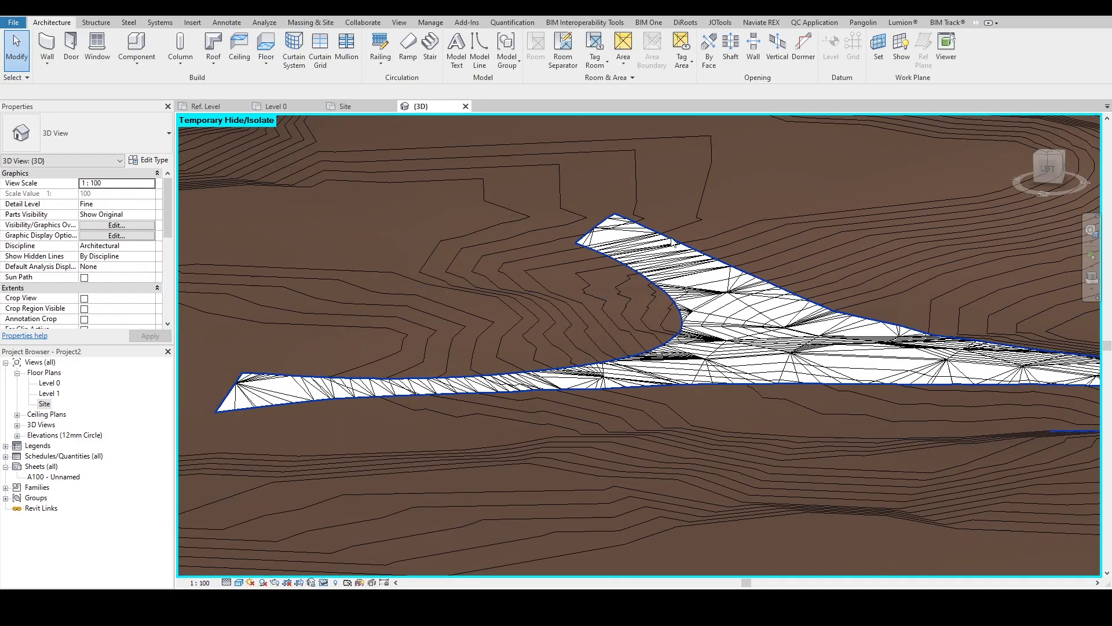
scroll(645, 219, up, 8)
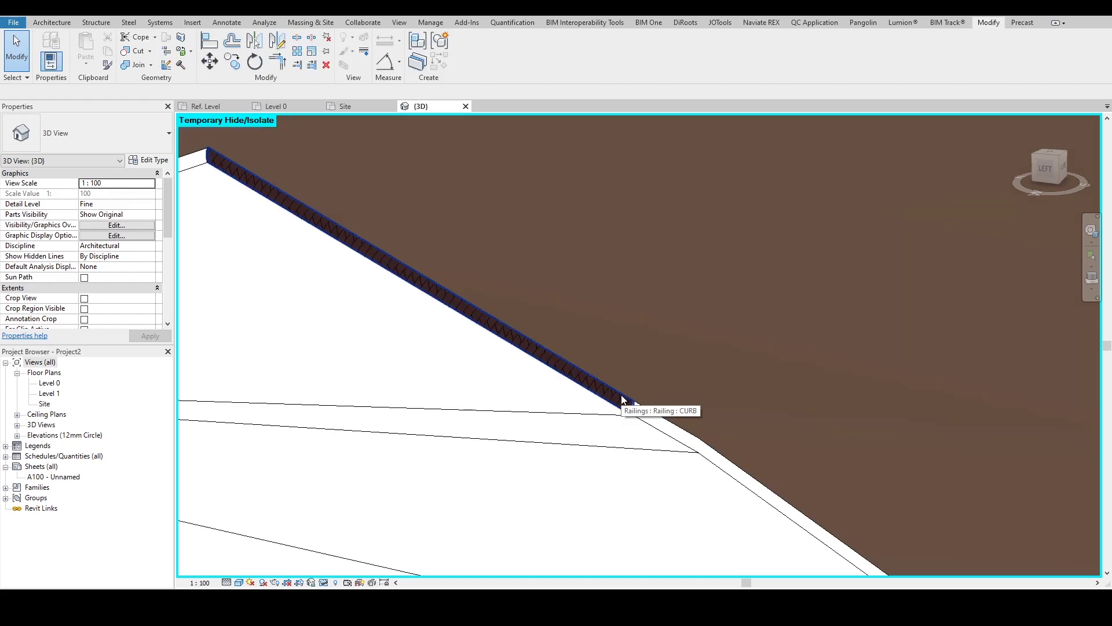
click(623, 400)
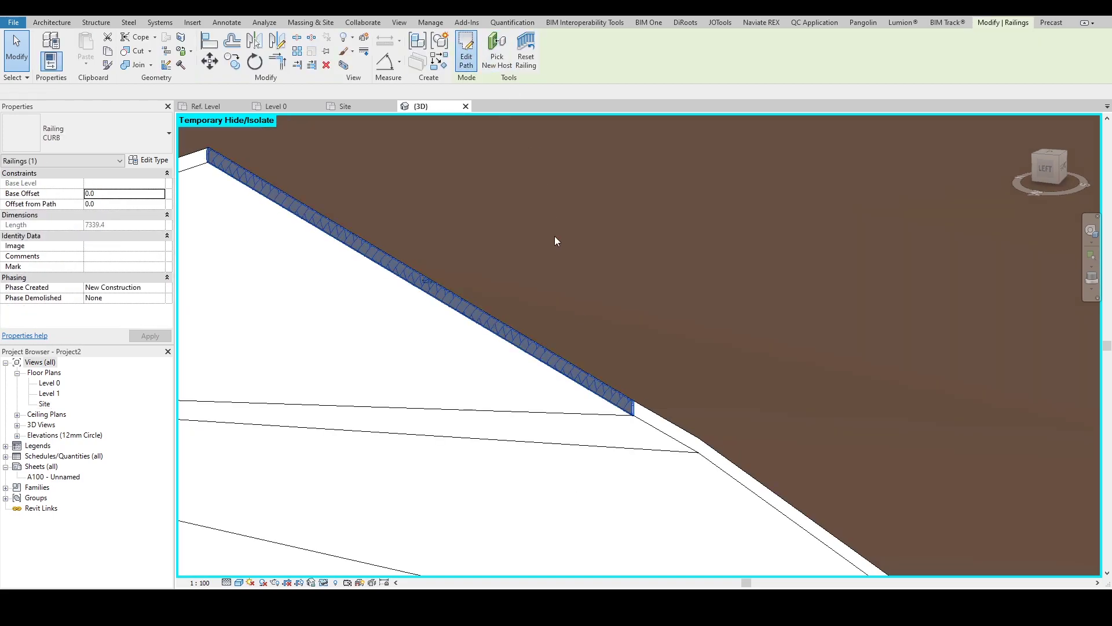
scroll(572, 370, down, 7)
middle_drag(572, 372, 547, 216)
scroll(569, 193, up, 5)
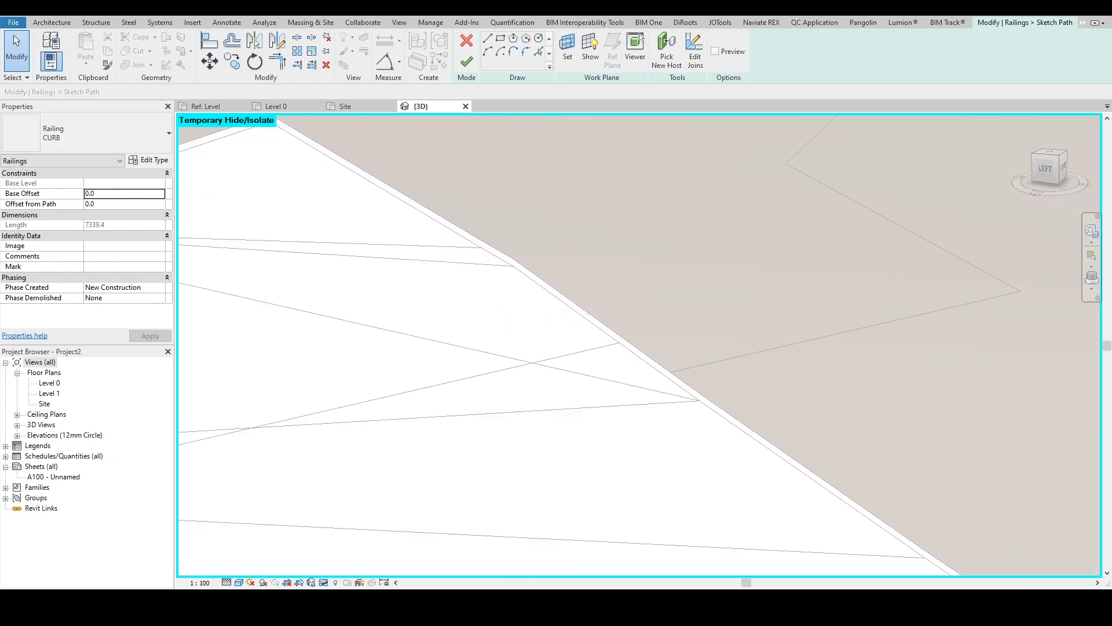
click(540, 52)
scroll(480, 239, up, 2)
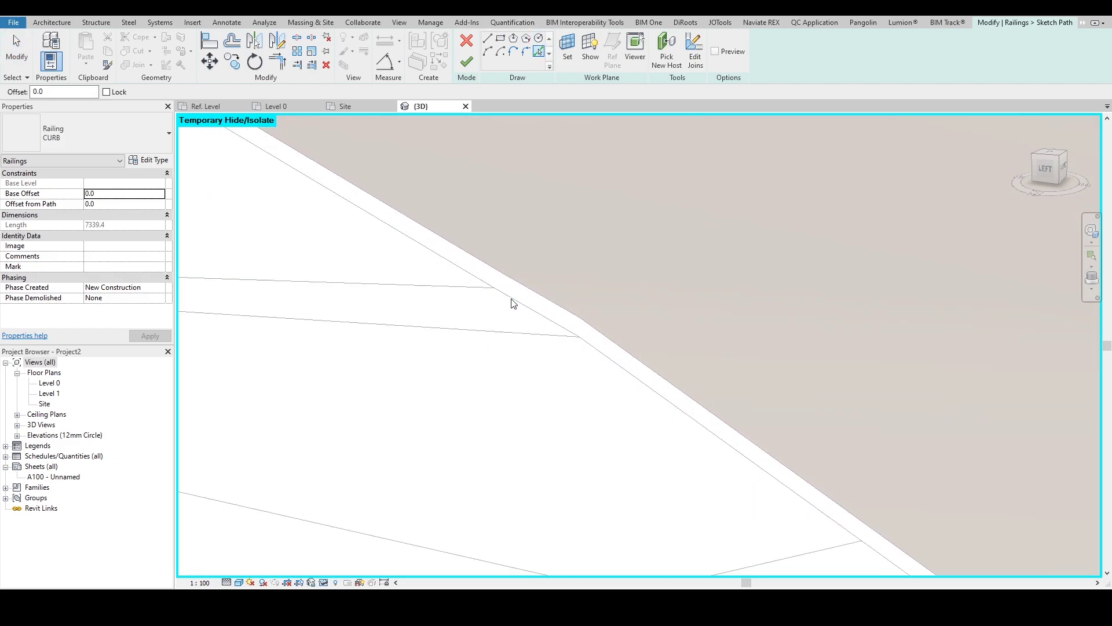
mouse_move(630, 371)
shift+middle_down()
mouse_move(665, 405)
mouse_move(430, 261)
shift+middle_up()
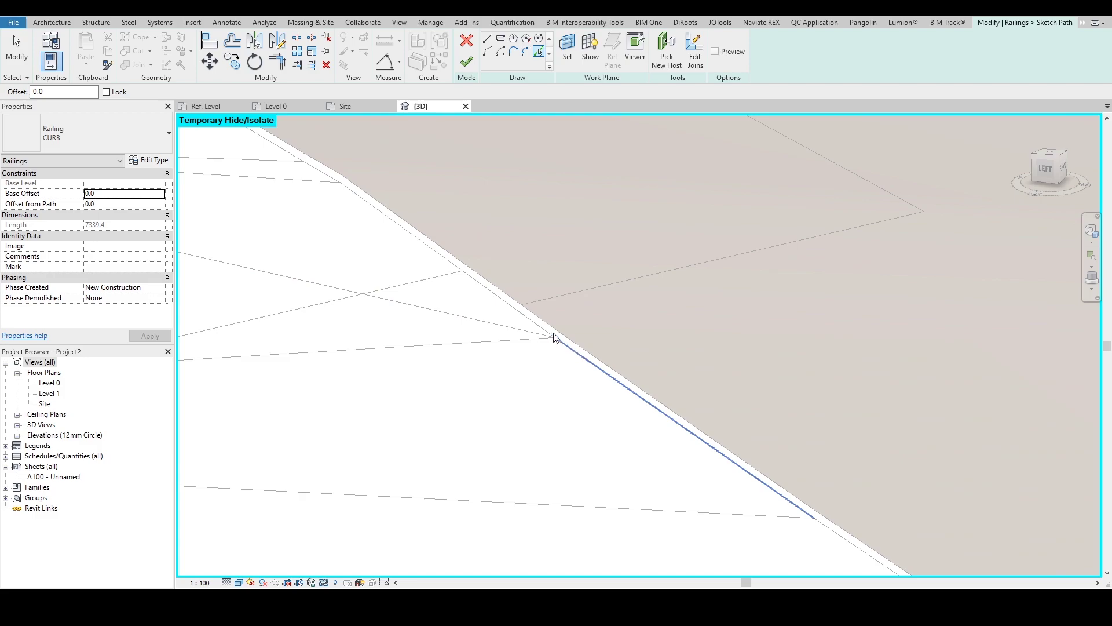
scroll(603, 410, down, 3)
middle_drag(603, 411, 465, 48)
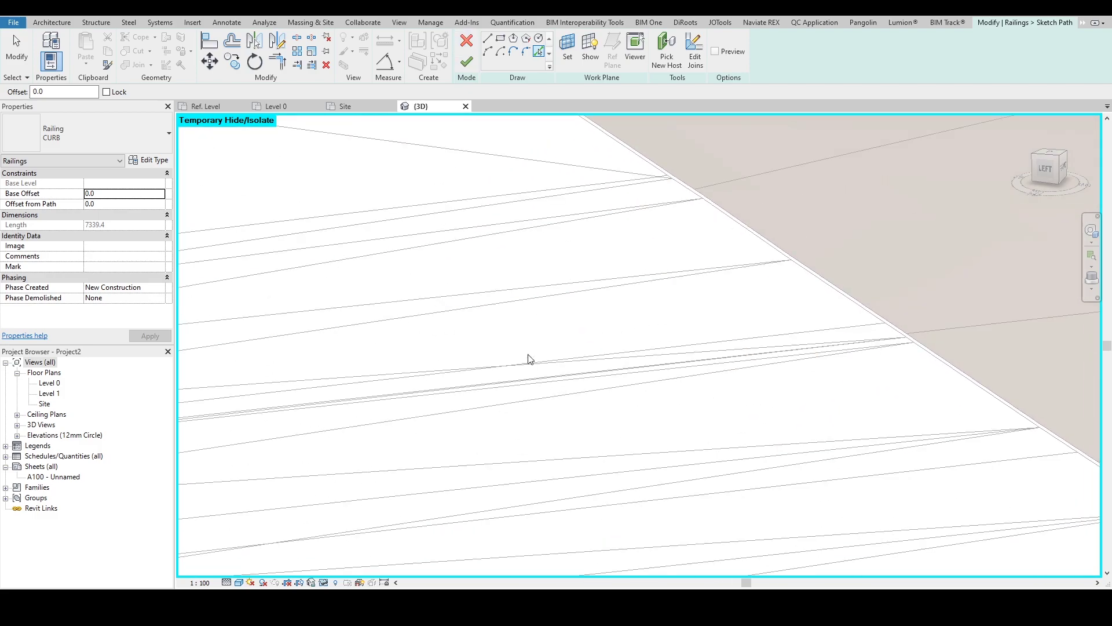
scroll(529, 358, down, 4)
middle_drag(529, 357, 518, 40)
shift+middle_drag(501, 344, 491, 362)
key(Escape)
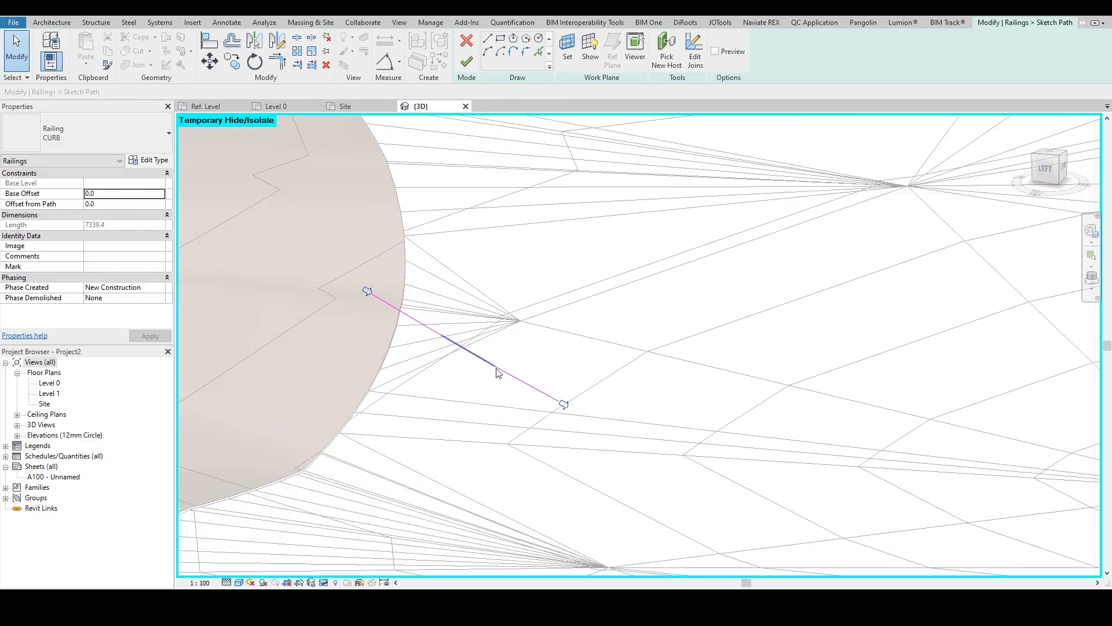
- Adjust the endpoint of the 6260.8 mm curb path segment to meet the adjoining line, and try to finish the path sketch
scroll(457, 346, up, 6)
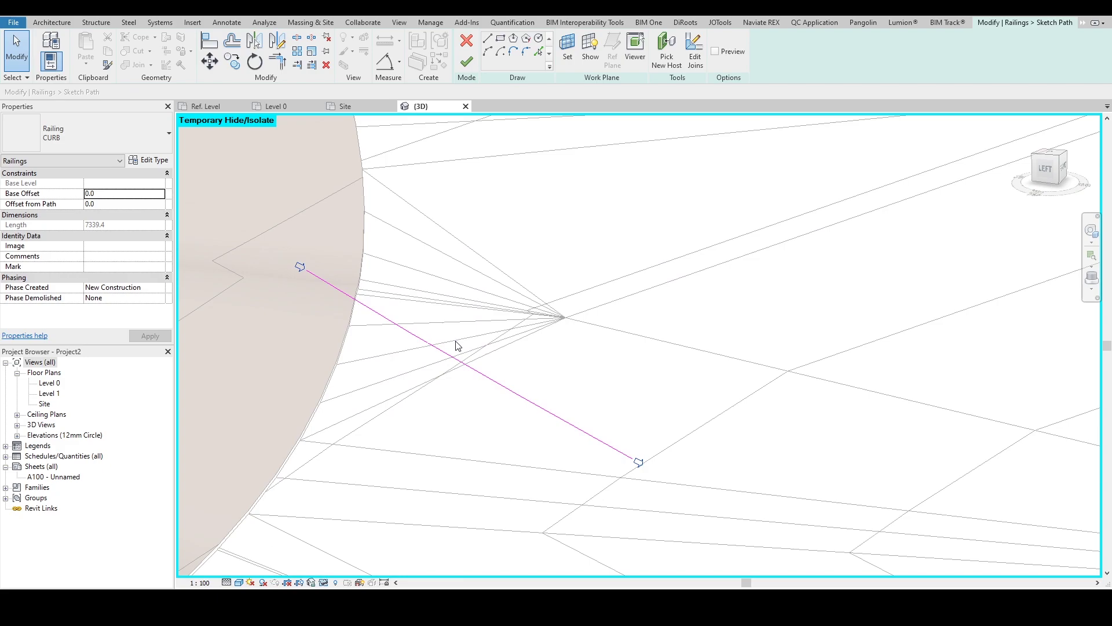
click(413, 339)
scroll(406, 335, up, 5)
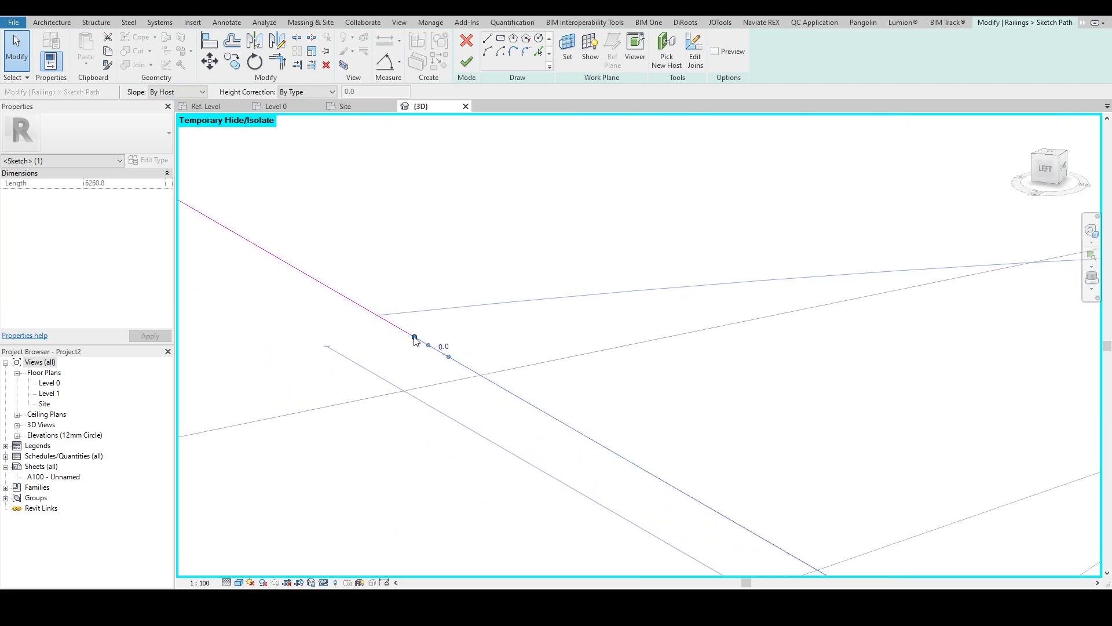
drag(414, 335, 414, 336)
scroll(460, 255, down, 8)
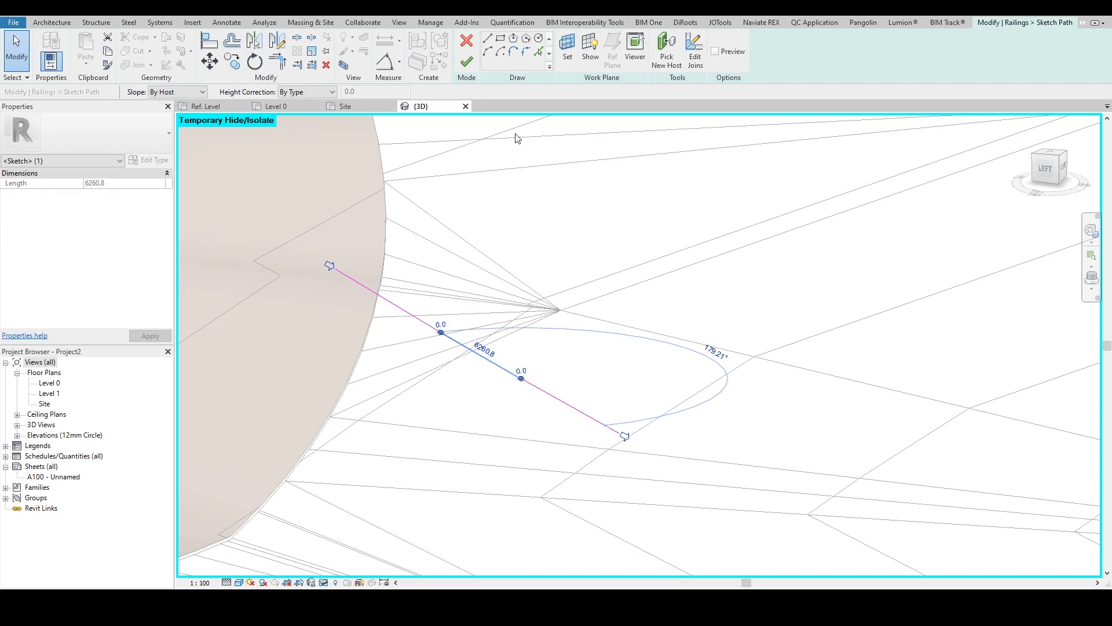
click(464, 64)
key(Return)
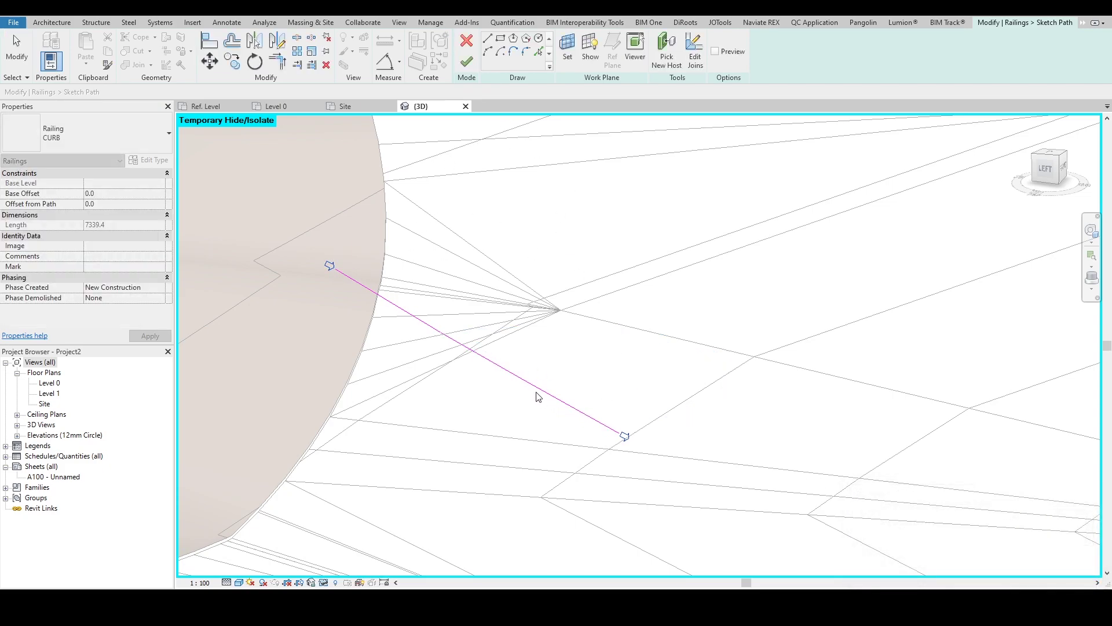
- Adjust the joint at the other end of that curb path segment and try again to finish the sketch
click(529, 383)
scroll(526, 379, up, 4)
drag(529, 377, 527, 378)
click(468, 63)
key(Return)
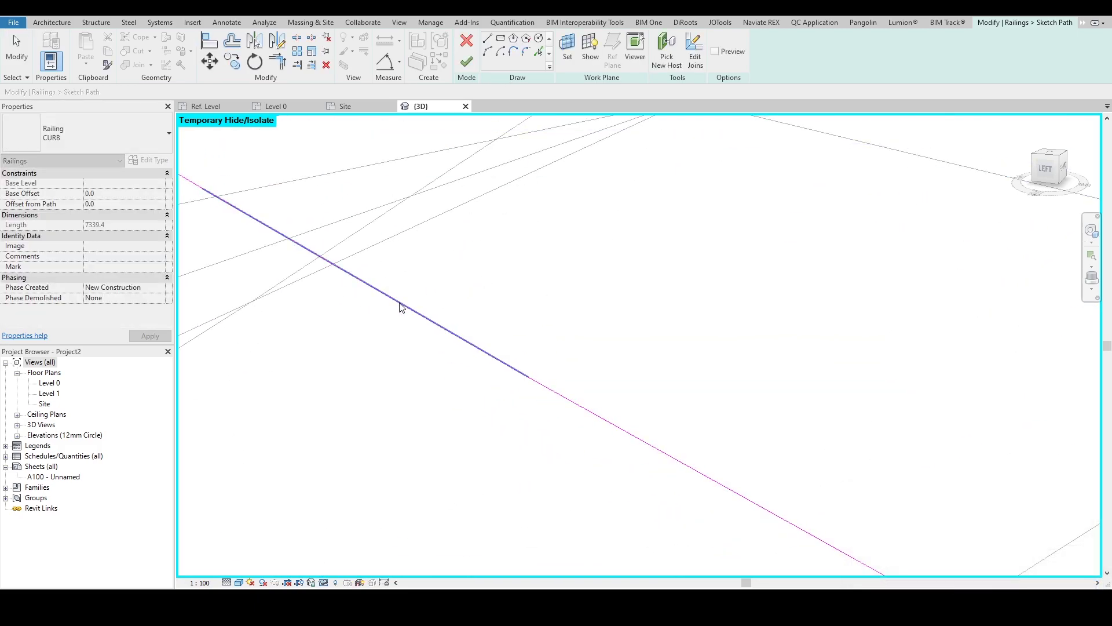
- Join the 1078.6 mm segment to its neighbour so the curb path forms one continuous chain, and finish the path sketch
click(397, 301)
scroll(470, 278, up, 4)
scroll(463, 269, up, 2)
mouse_move(468, 268)
mouse_down()
mouse_move(531, 301)
mouse_move(471, 266)
mouse_up()
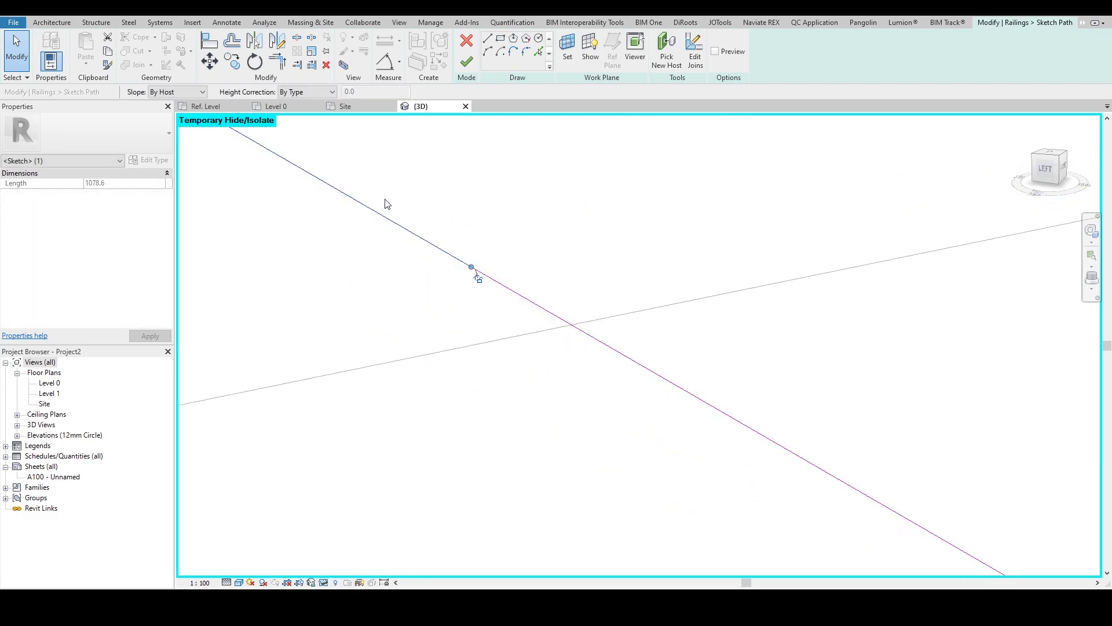
scroll(386, 201, down, 2)
click(402, 210)
drag(375, 172, 592, 357)
scroll(444, 176, down, 3)
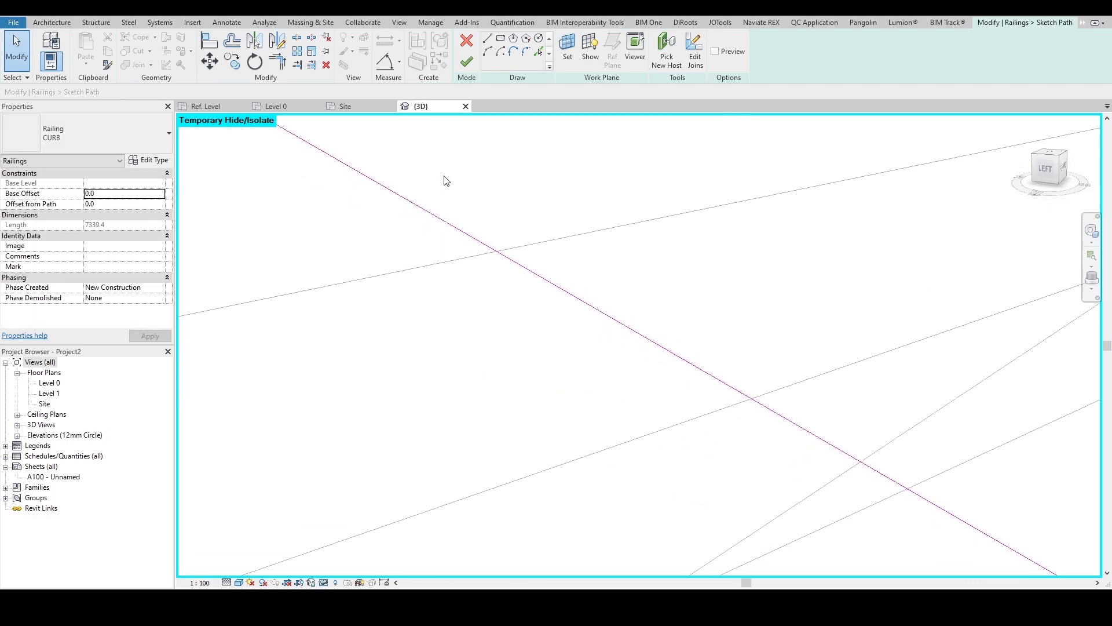
click(467, 70)
- Examine how the extended CURB railing follows the terrain and joins between segments along the road edge
scroll(583, 238, up, 6)
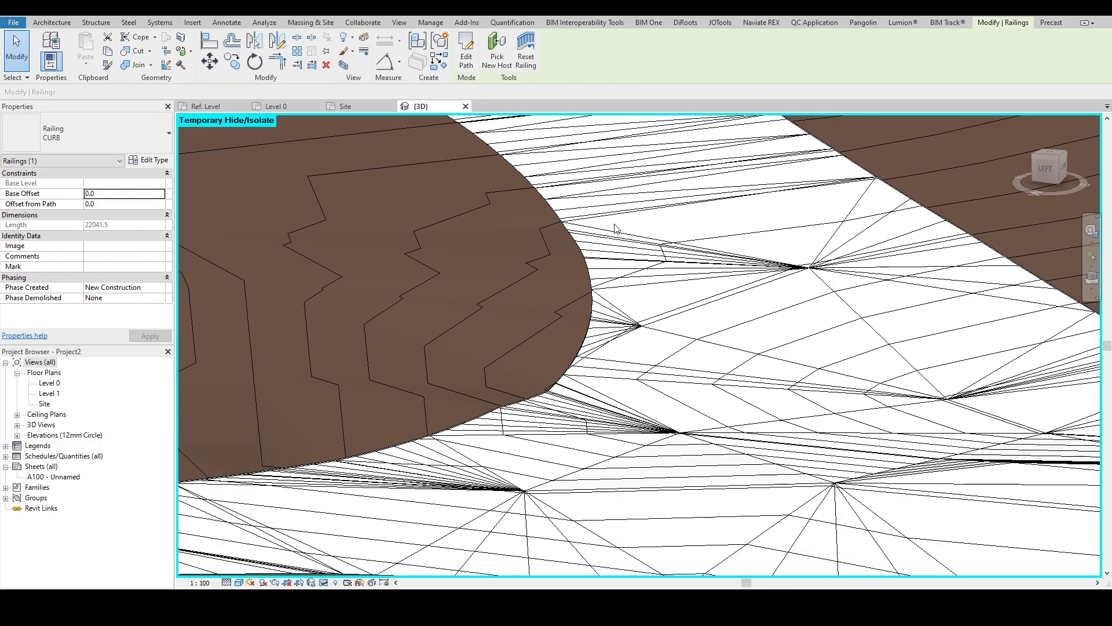
middle_drag(616, 228, 597, 401)
scroll(662, 139, up, 4)
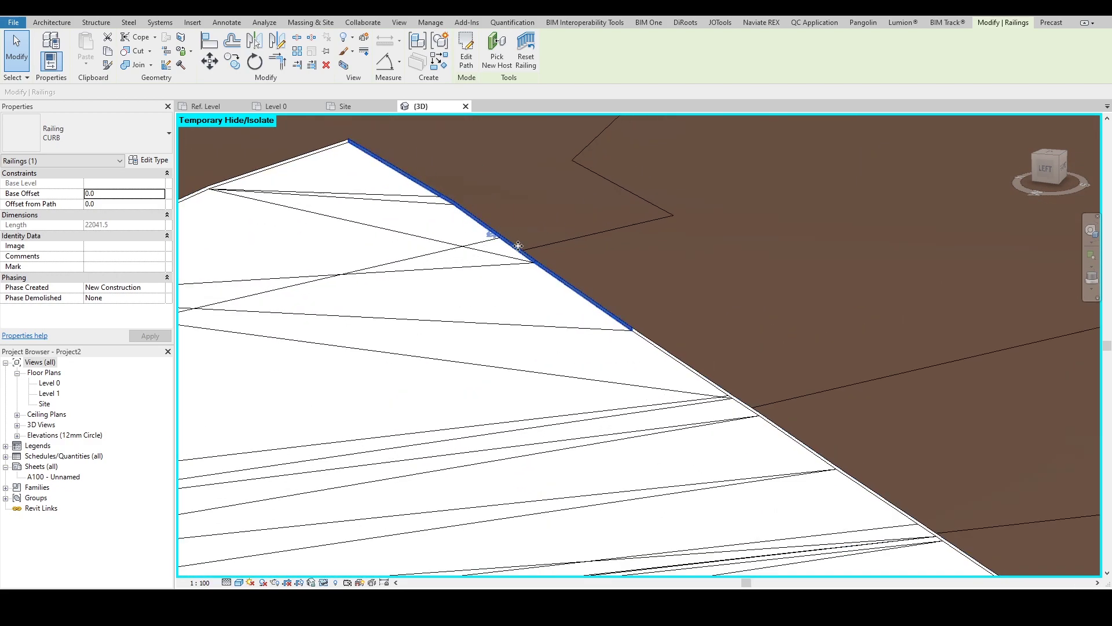
scroll(413, 162, up, 2)
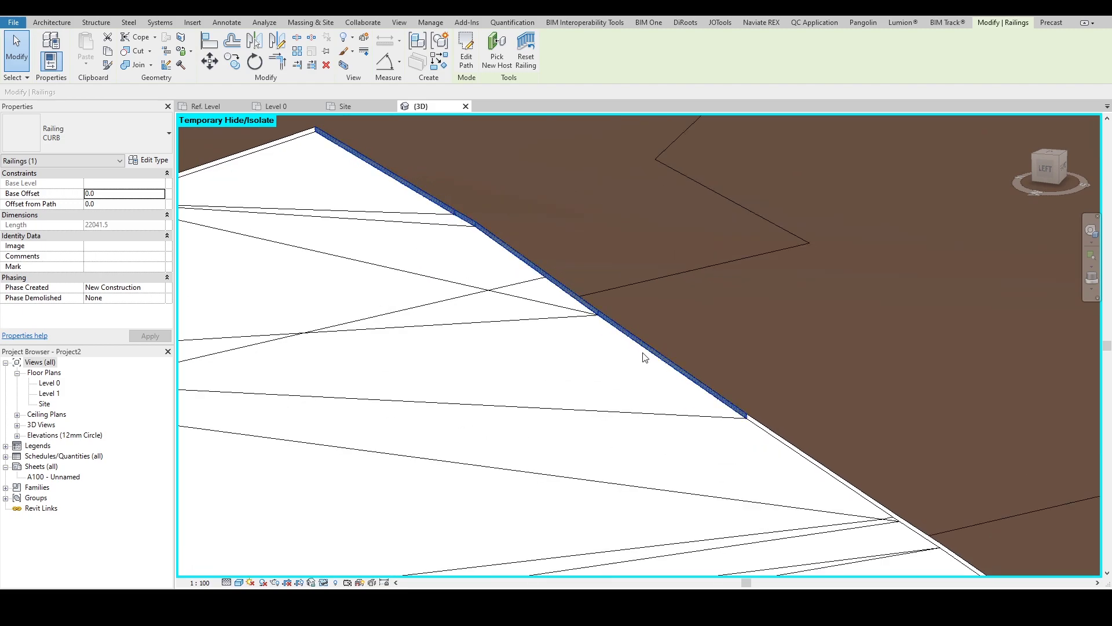
scroll(449, 227, up, 2)
scroll(429, 249, up, 2)
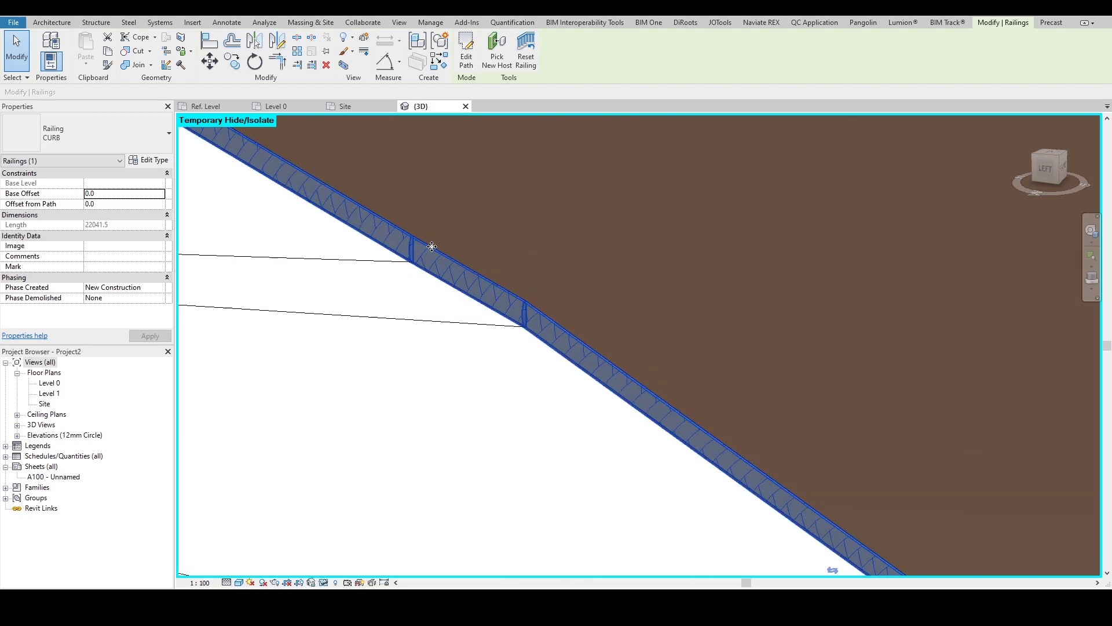
scroll(454, 249, down, 4)
shift+middle_drag(423, 226, 458, 278)
click(584, 467)
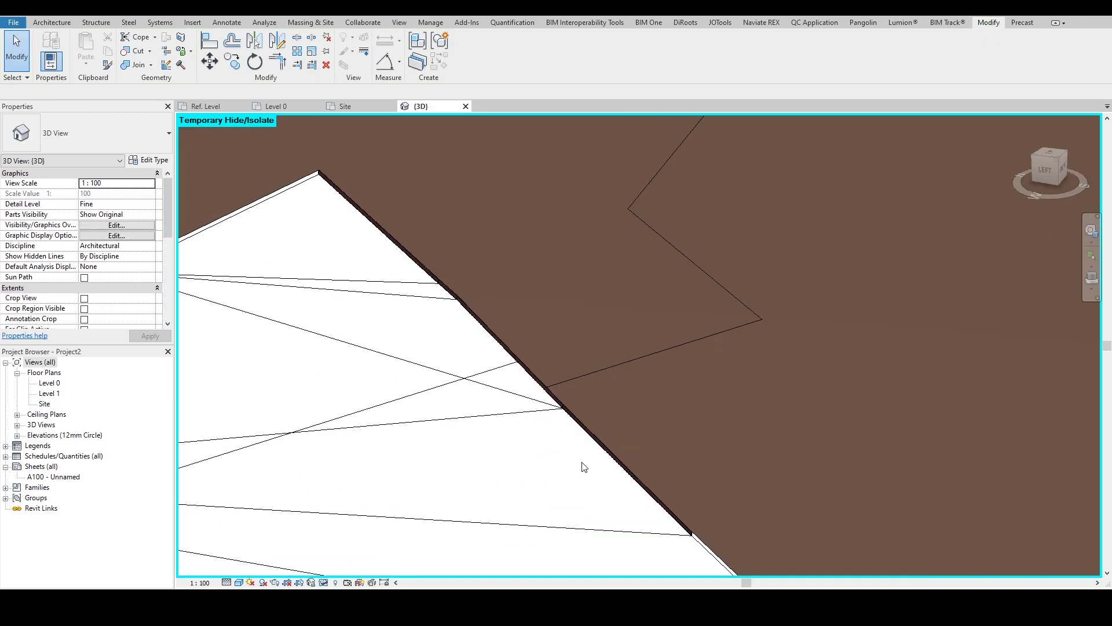
click(610, 453)
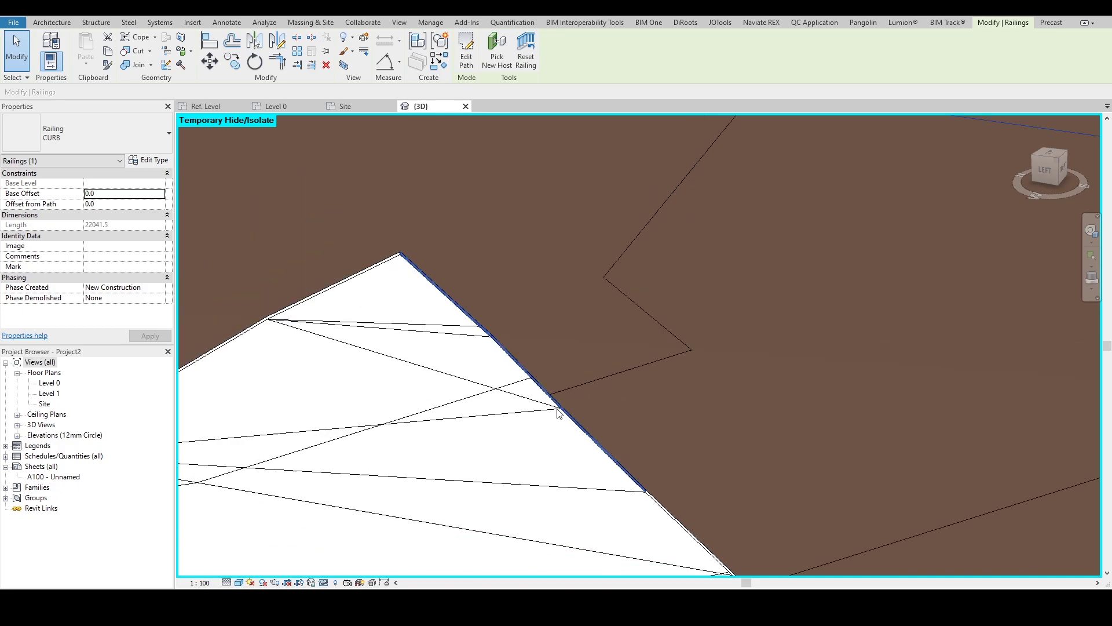
- Delete the imported ROAD PORTION drawing from the road opening in the terrain
scroll(534, 389, down, 5)
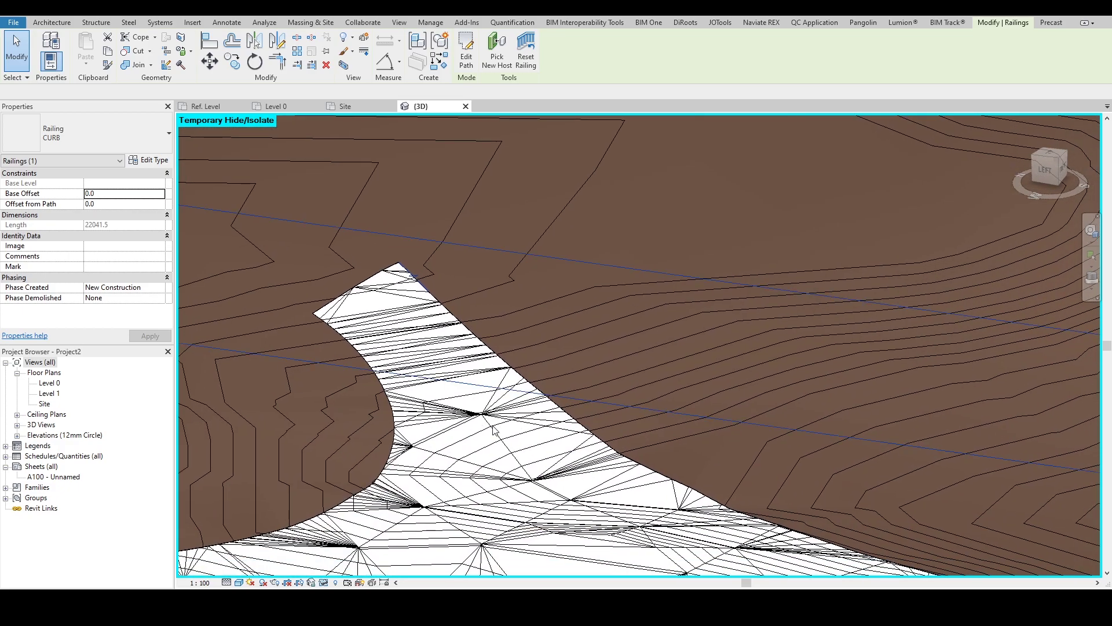
click(493, 429)
click(327, 39)
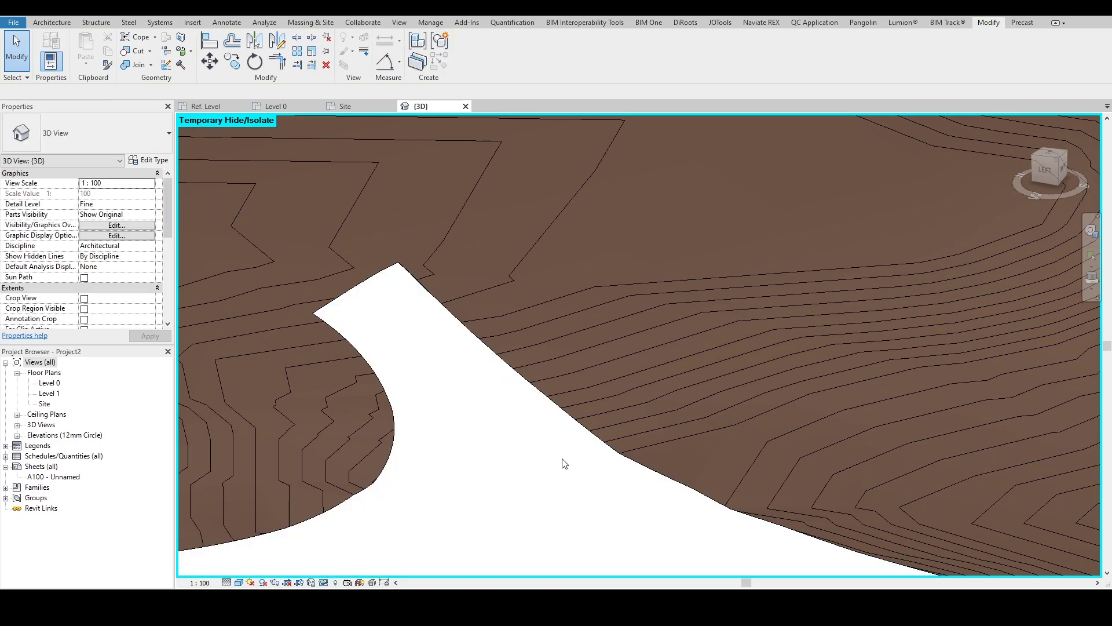
- Start an in-place mass named ROAD, dismissing the save reminder without saving the project
shift+middle_drag(562, 462, 350, 169)
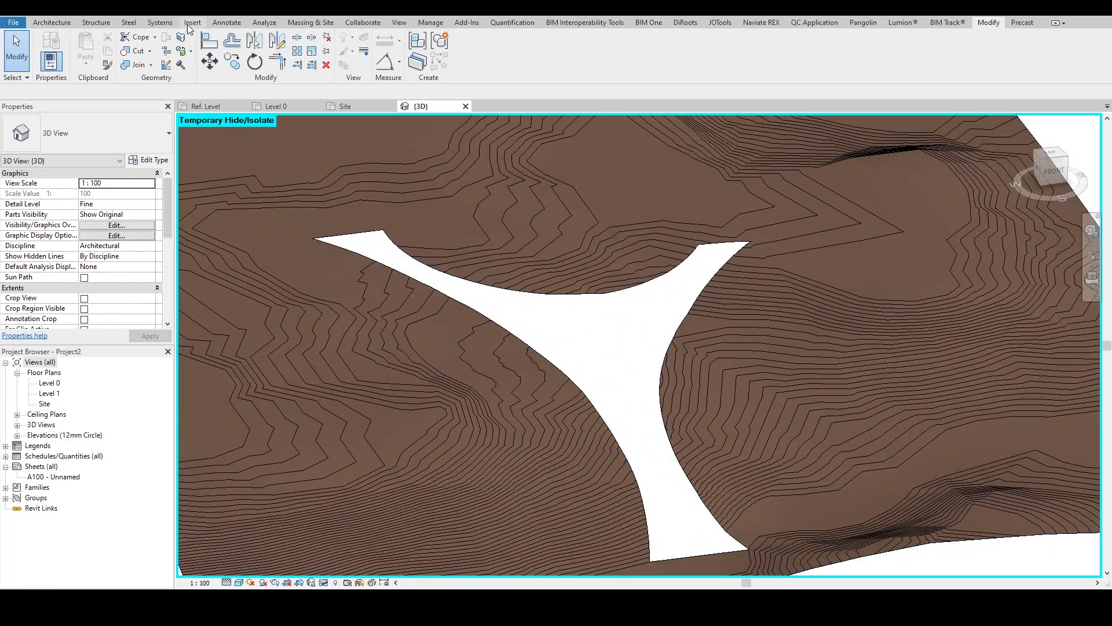
click(311, 23)
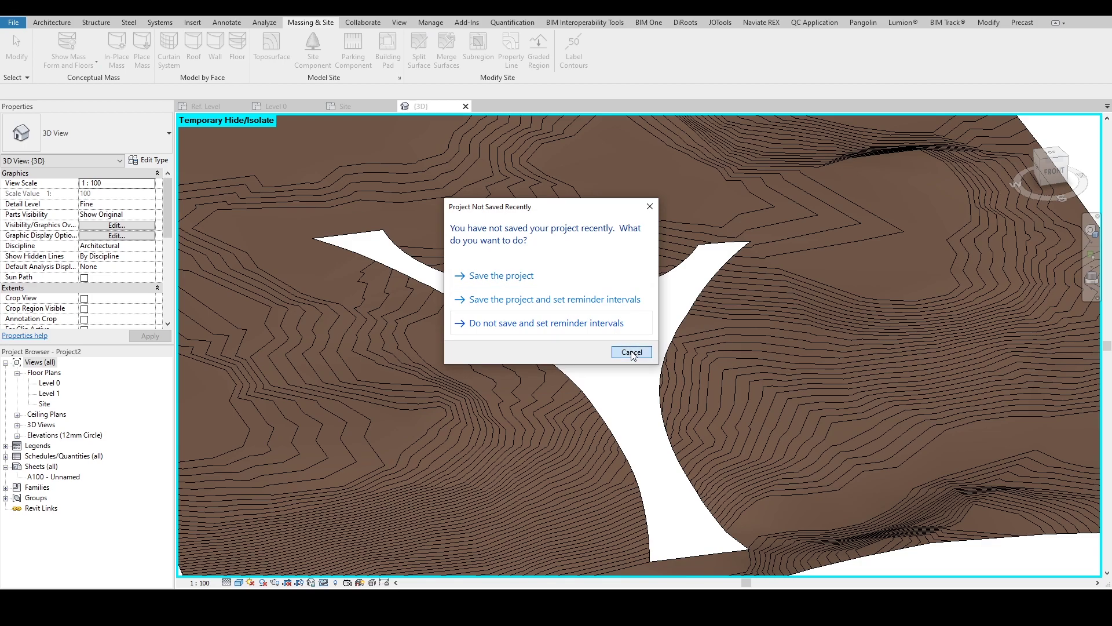
click(632, 353)
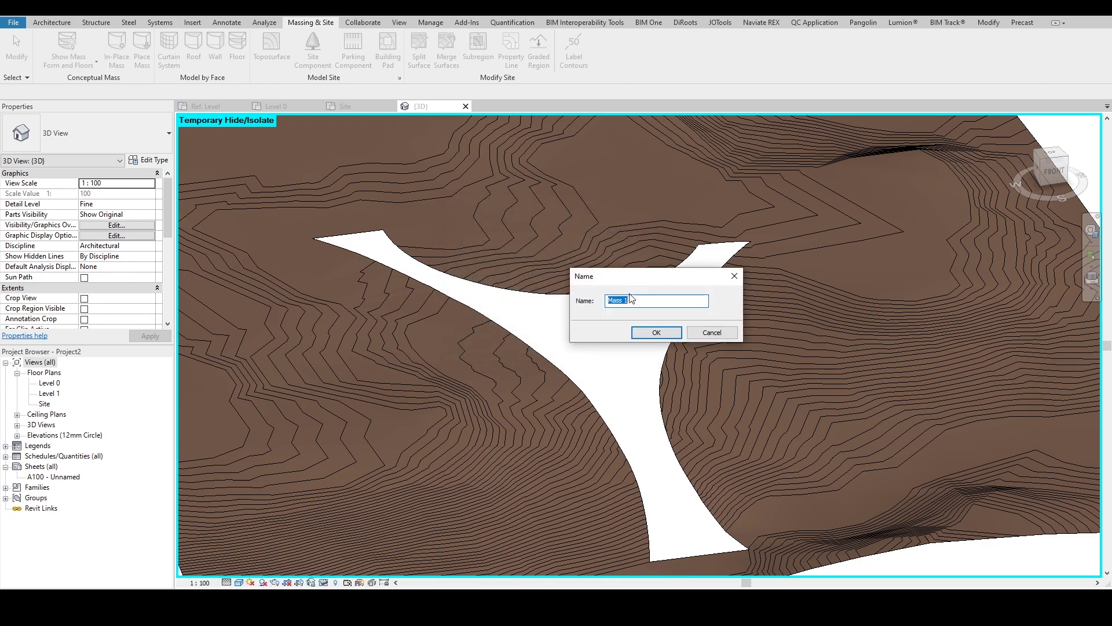
text(ROAD)
click(666, 335)
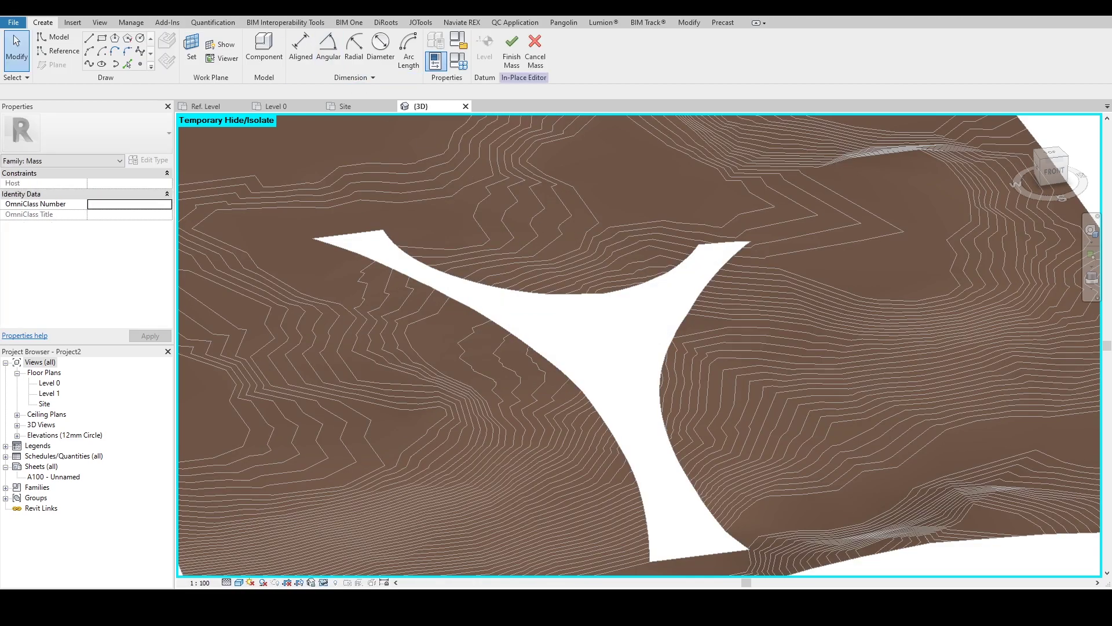
- Import ROAD PORTION.dwg into the mass with Auto - Origin to Origin positioning, millimeter units and placement at Level 0, and finish the mass
click(74, 22)
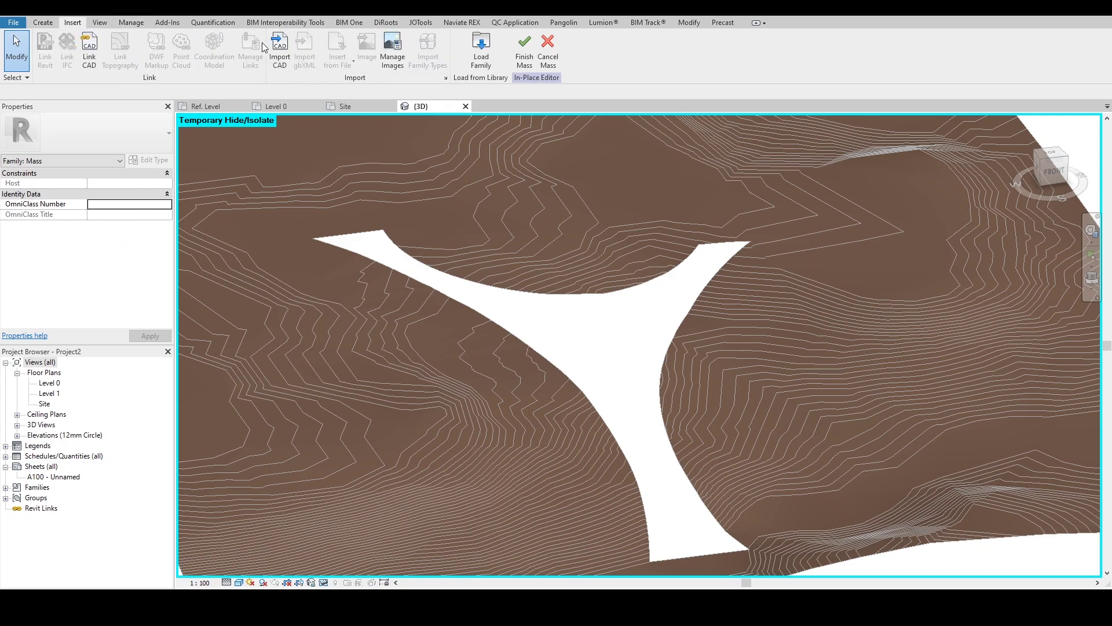
click(255, 175)
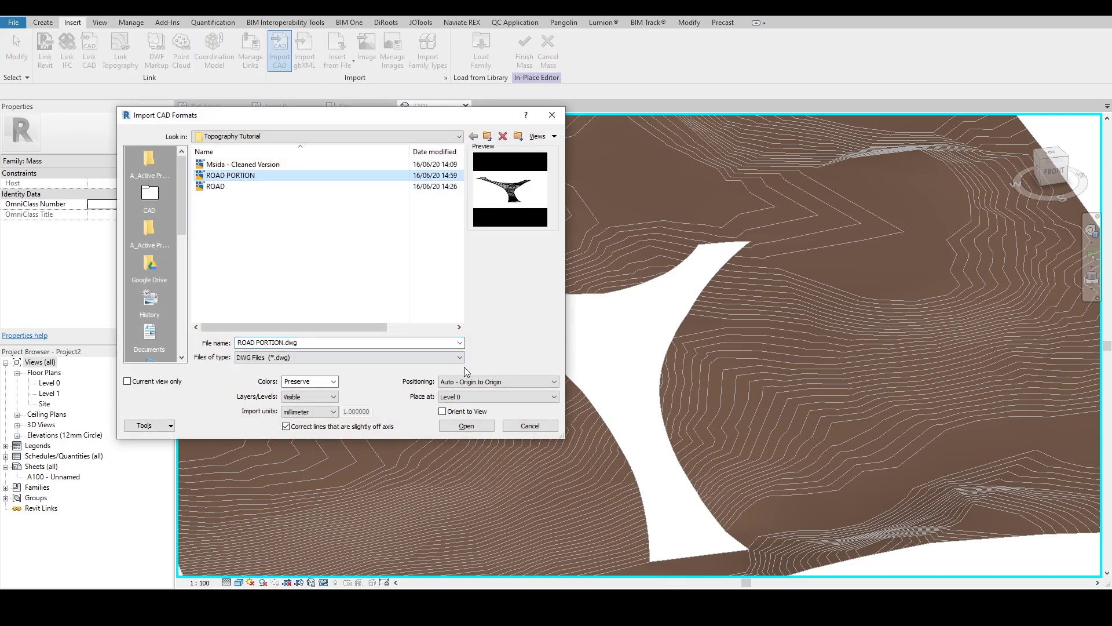
click(468, 426)
click(559, 168)
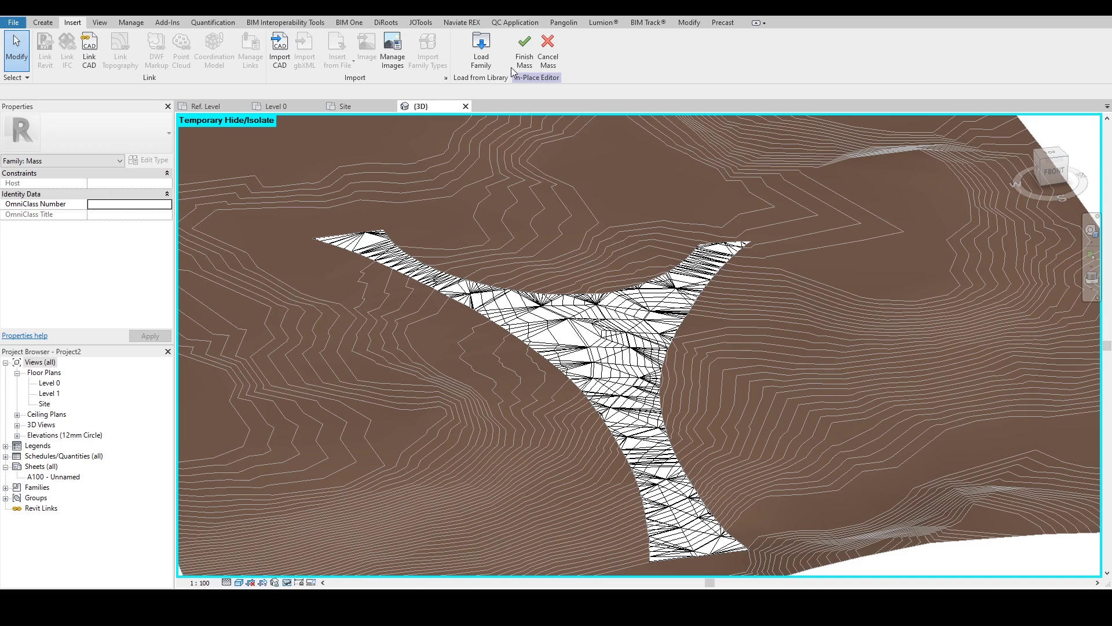
click(525, 56)
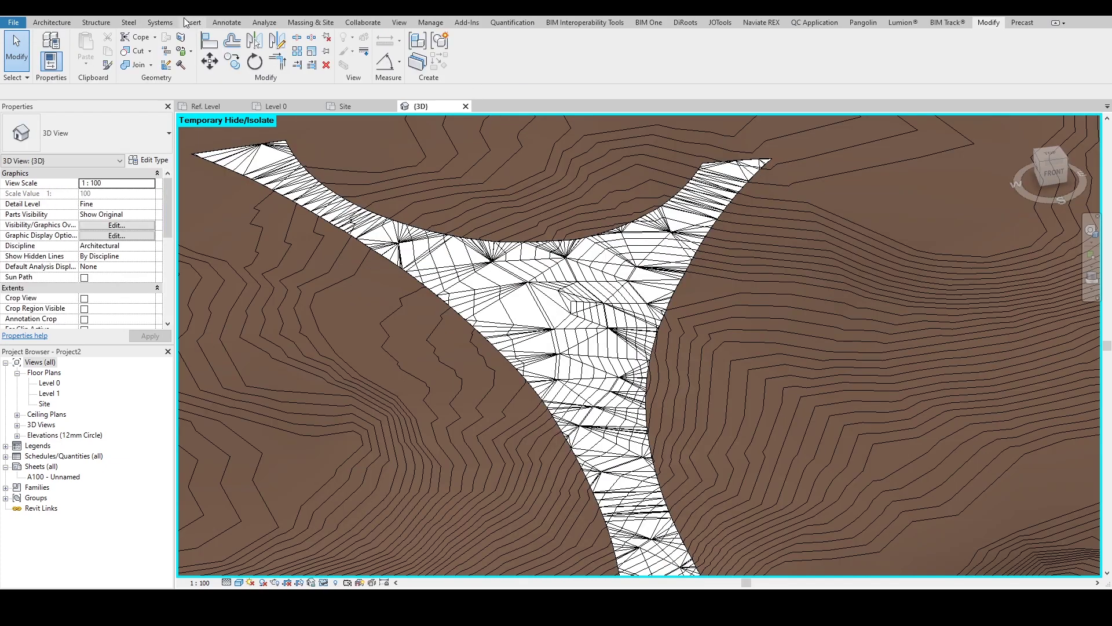
click(309, 22)
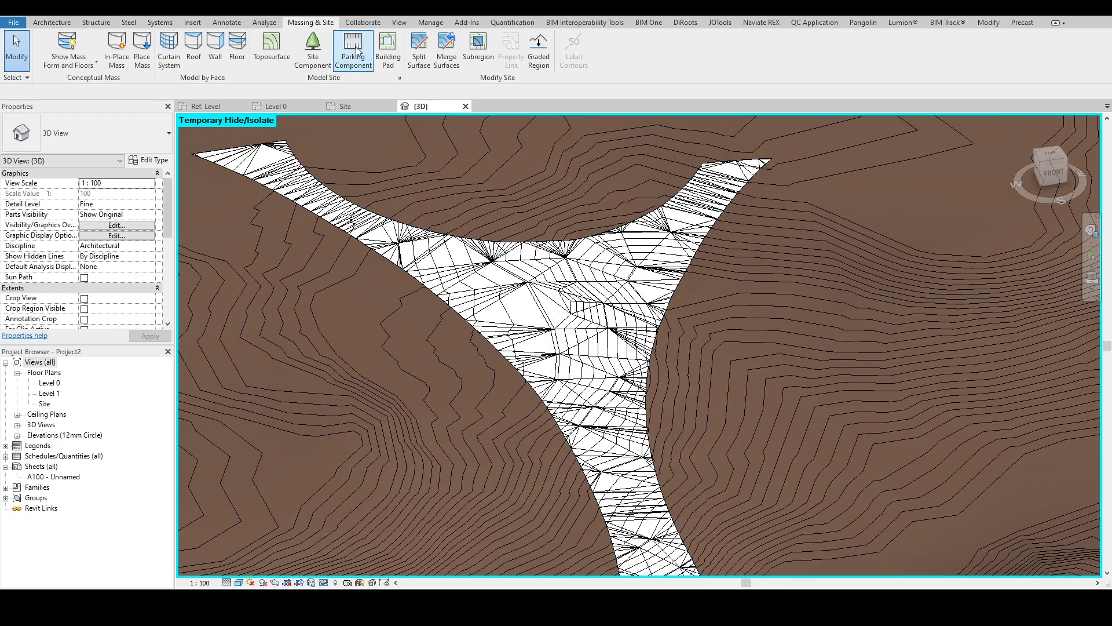
click(196, 46)
scroll(544, 156, down, 8)
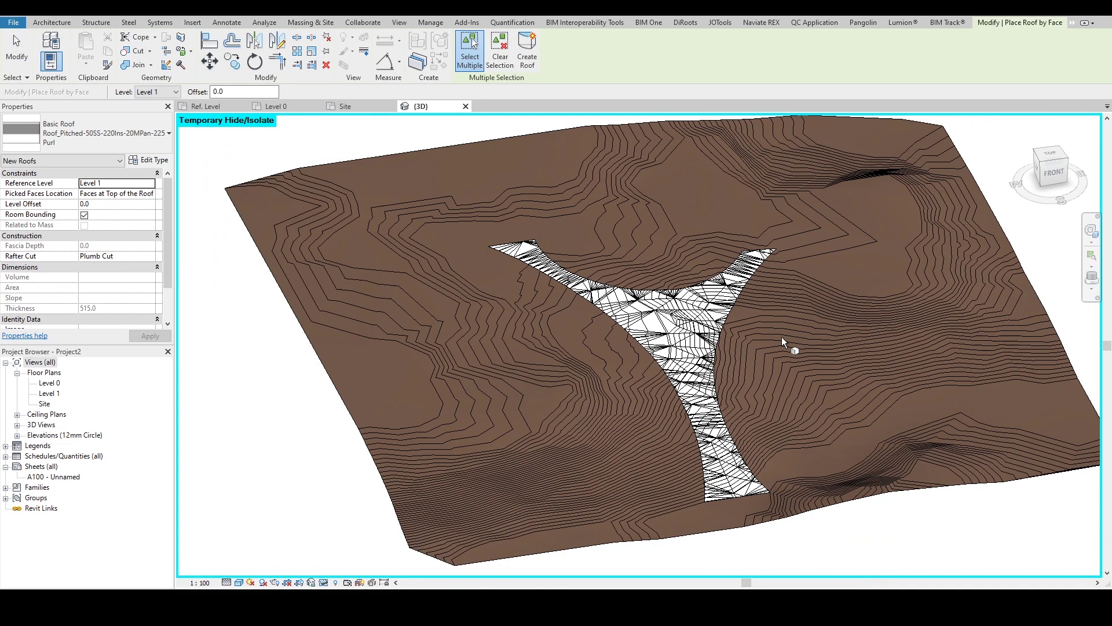
drag(525, 536, 523, 537)
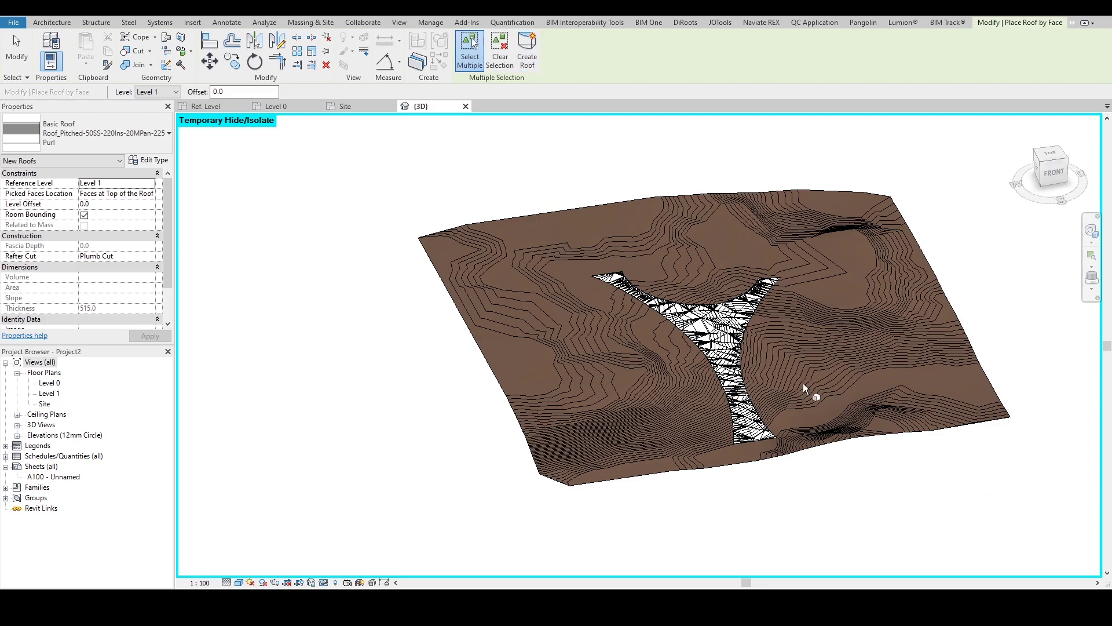
scroll(803, 383, up, 8)
key(Escape)
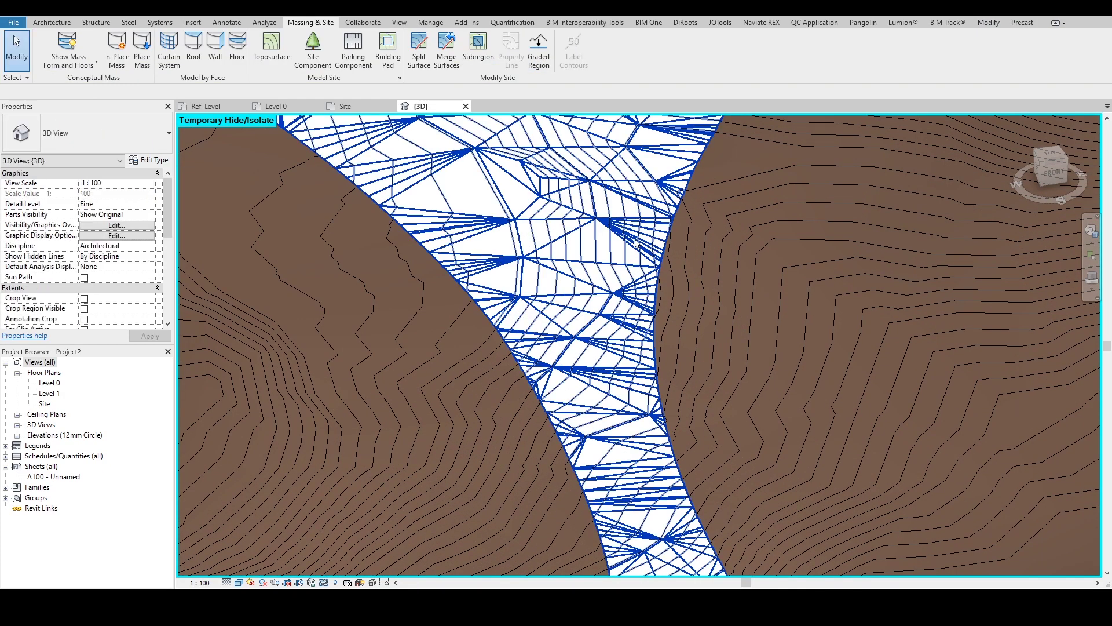
- Examine the imported ROAD mass within the terrain opening and how its edges meet the surrounding toposurface
click(636, 245)
scroll(634, 240, down, 3)
middle_drag(634, 240, 631, 346)
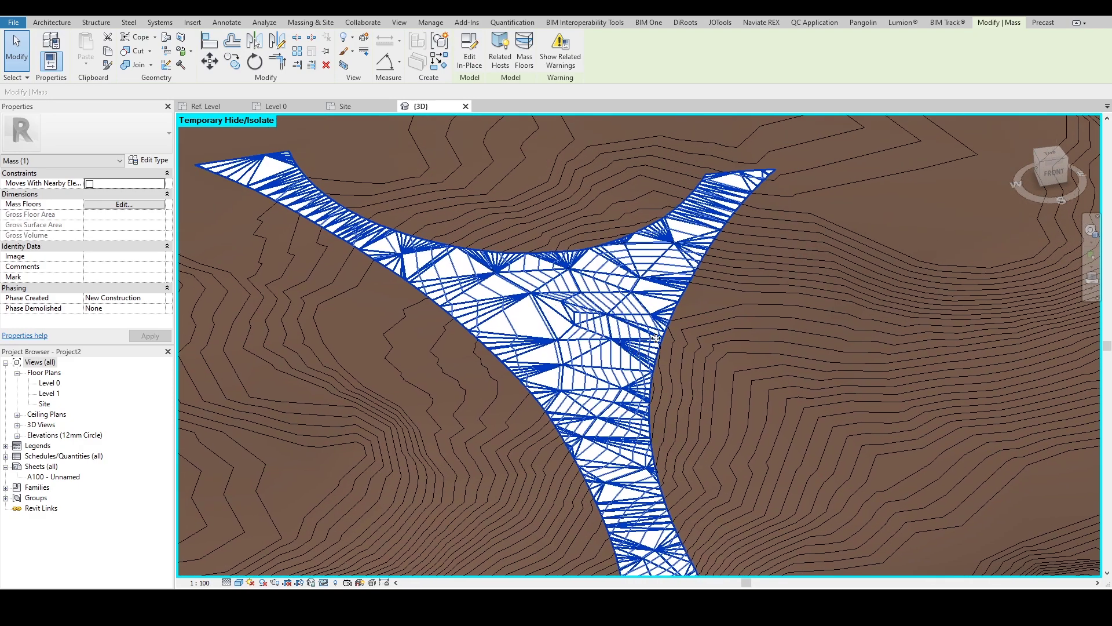
click(695, 304)
shift+middle_drag(695, 303, 701, 285)
middle_drag(668, 143, 626, 332)
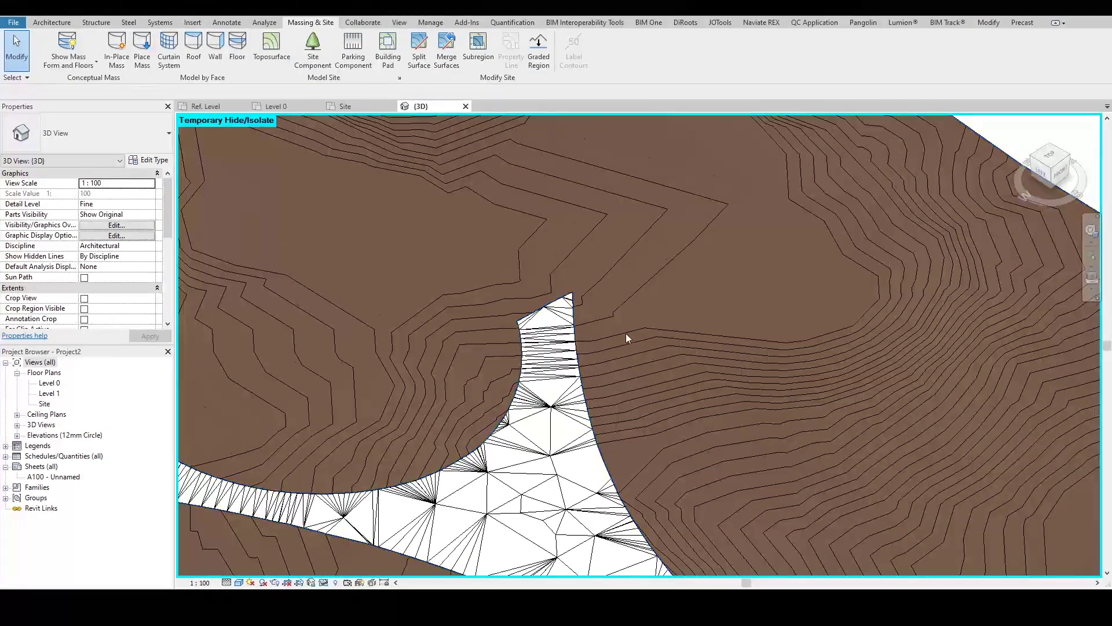
scroll(608, 325, up, 6)
shift+middle_drag(541, 387, 440, 235)
scroll(440, 235, up, 2)
scroll(432, 315, down, 5)
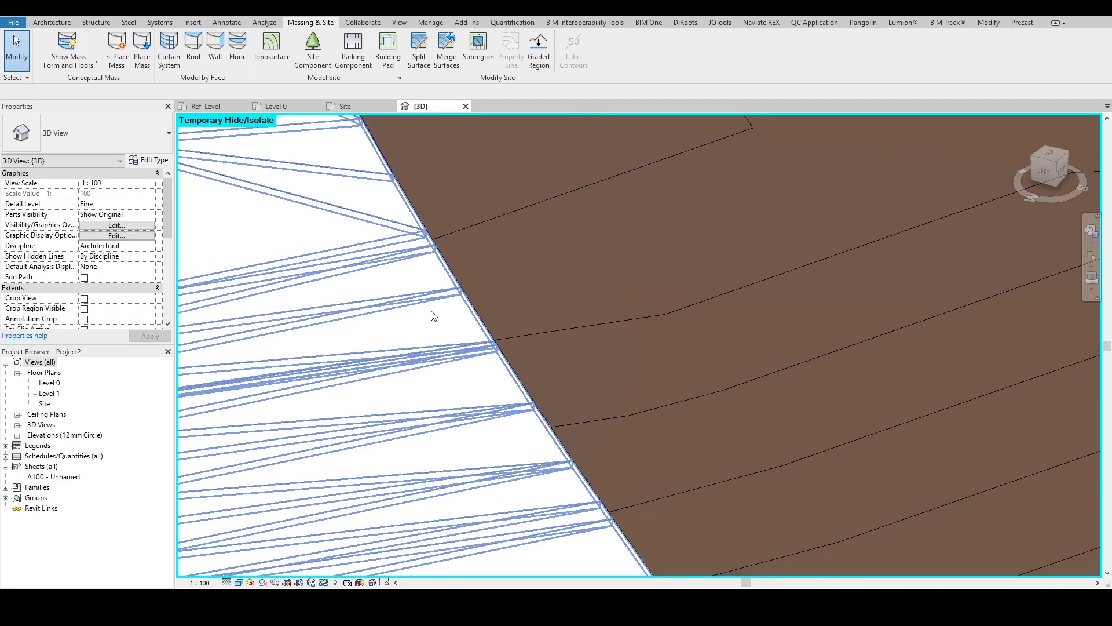
shift+middle_drag(433, 315, 516, 156)
scroll(355, 360, up, 3)
scroll(276, 323, up, 7)
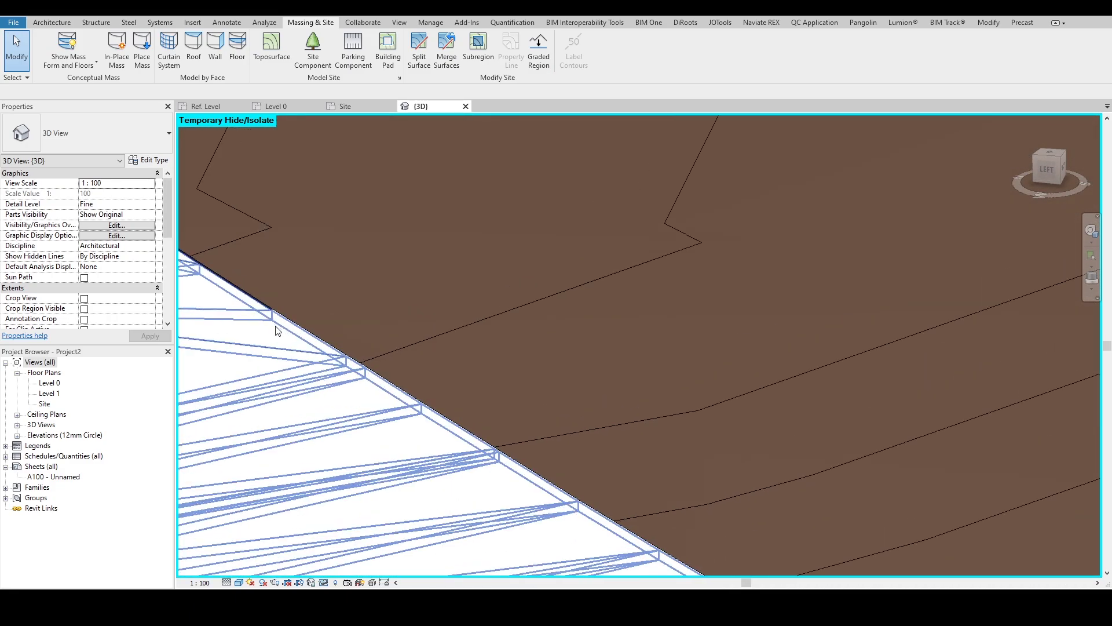
- Extend the CURB railing's sketch path by picking further edge lines along the road mass boundary, and finish the sketch
double_click(260, 283)
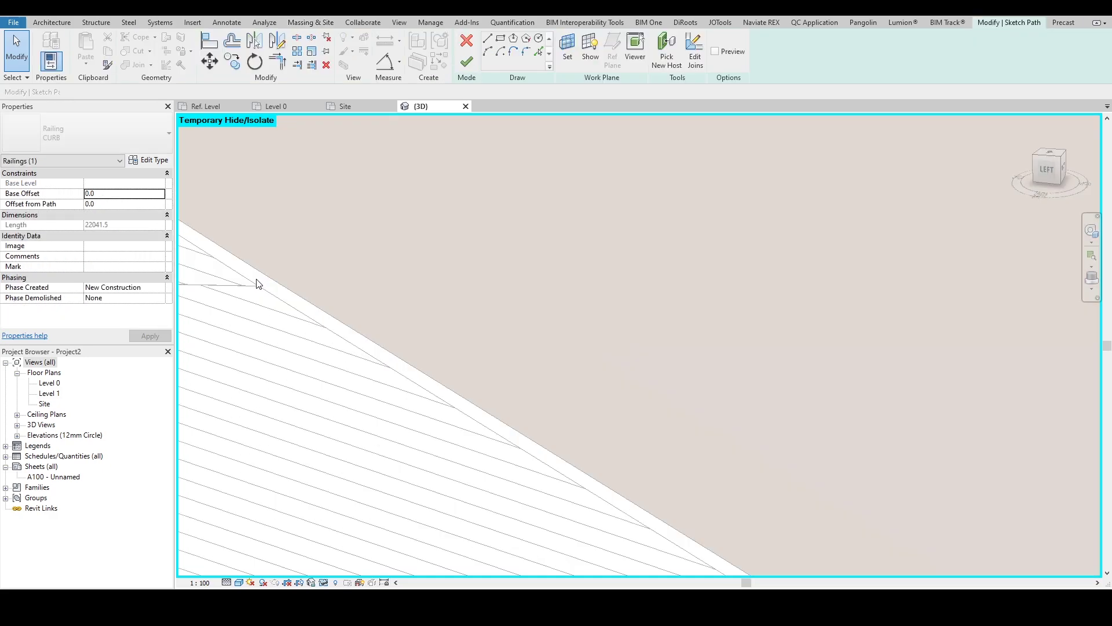
click(352, 346)
scroll(368, 363, down, 3)
middle_drag(366, 363, 244, 247)
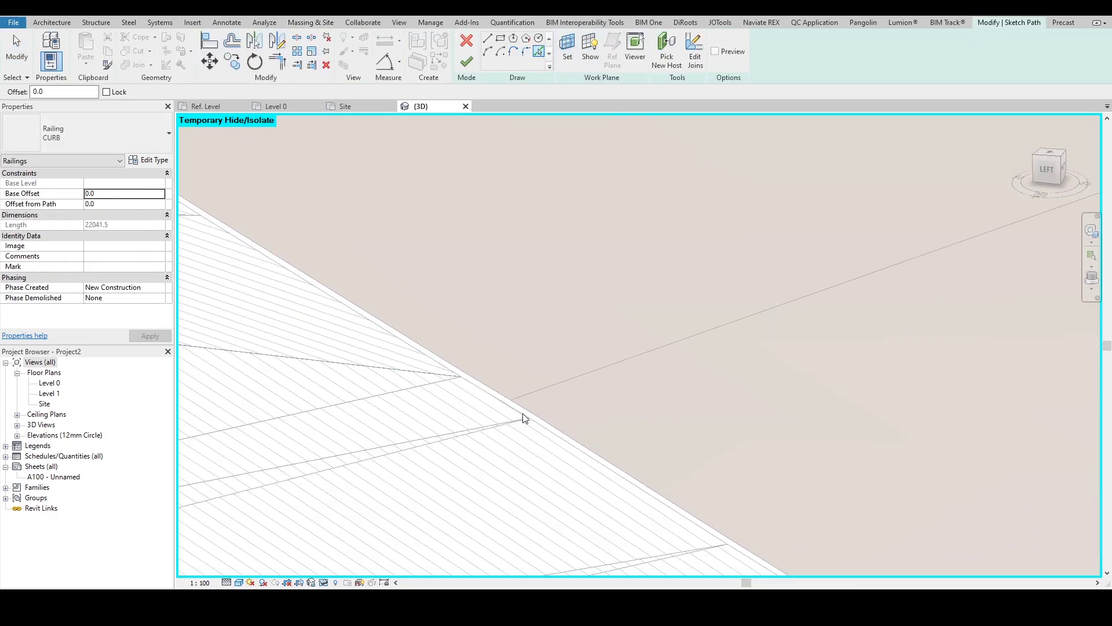
middle_drag(701, 555, 512, 400)
middle_drag(708, 494, 382, 358)
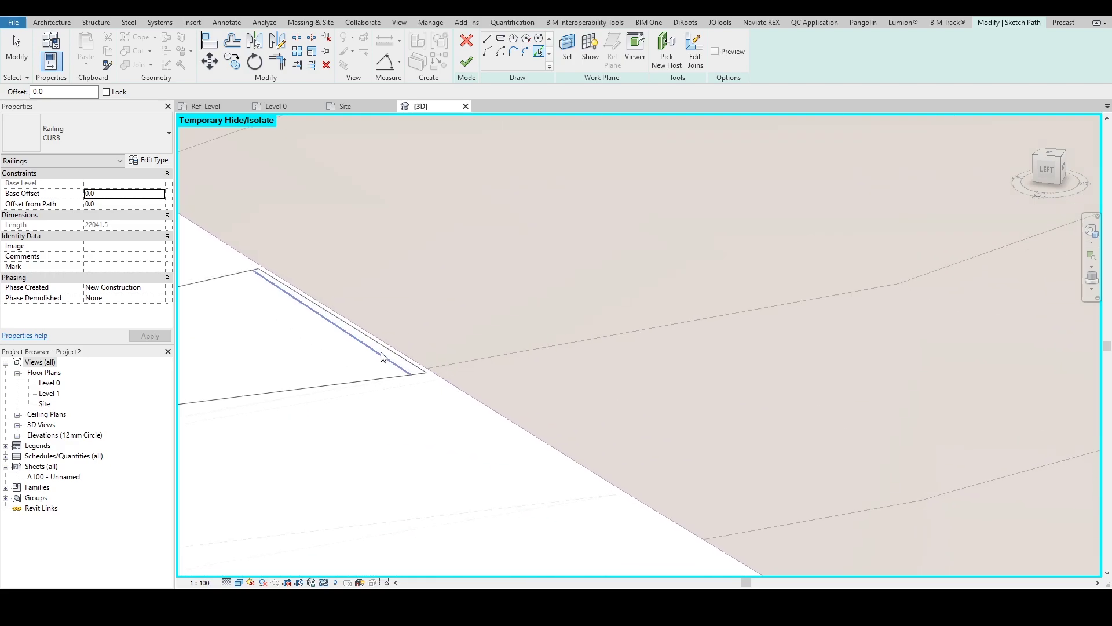
scroll(445, 381, up, 2)
scroll(429, 377, up, 1)
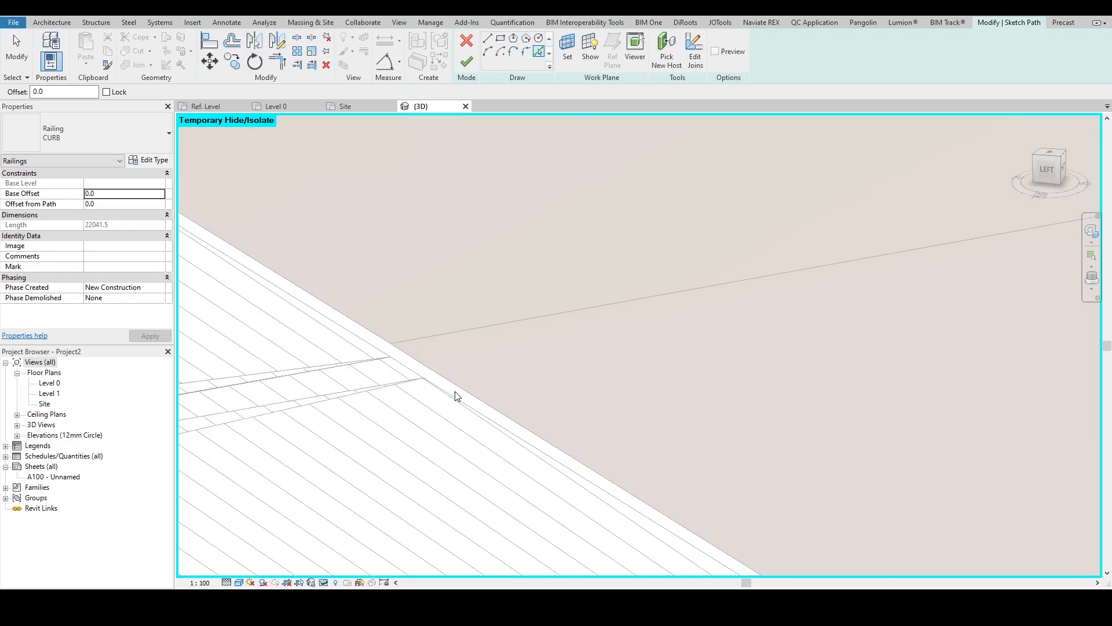
scroll(481, 417, down, 2)
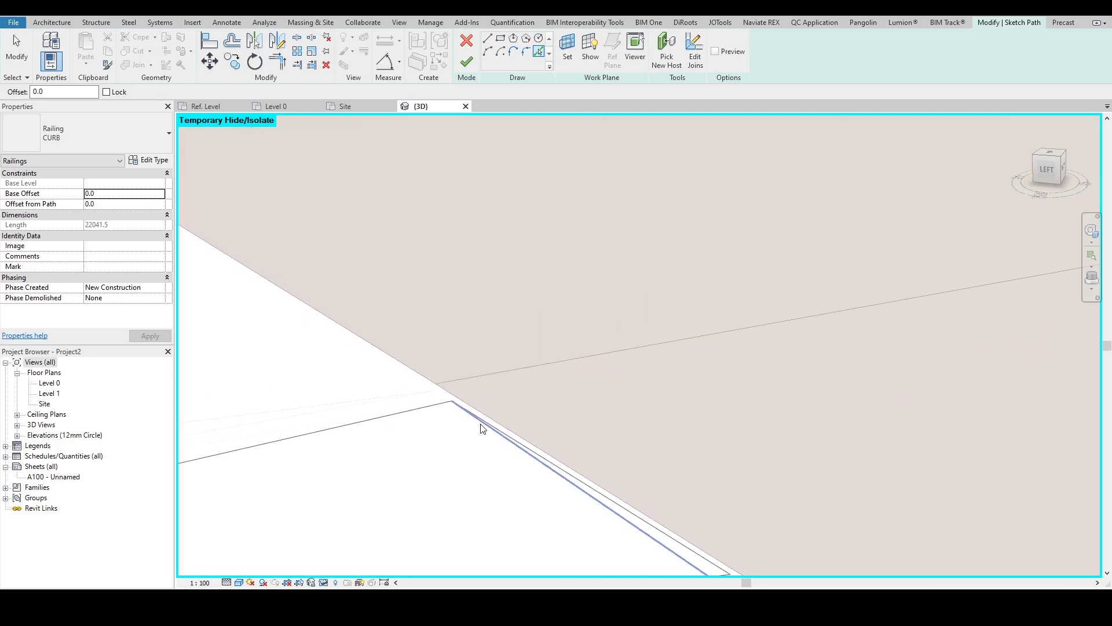
click(467, 62)
- Inspect the CURB railing's end and its alignment along the road edge between the mass and the terrain
scroll(529, 389, up, 3)
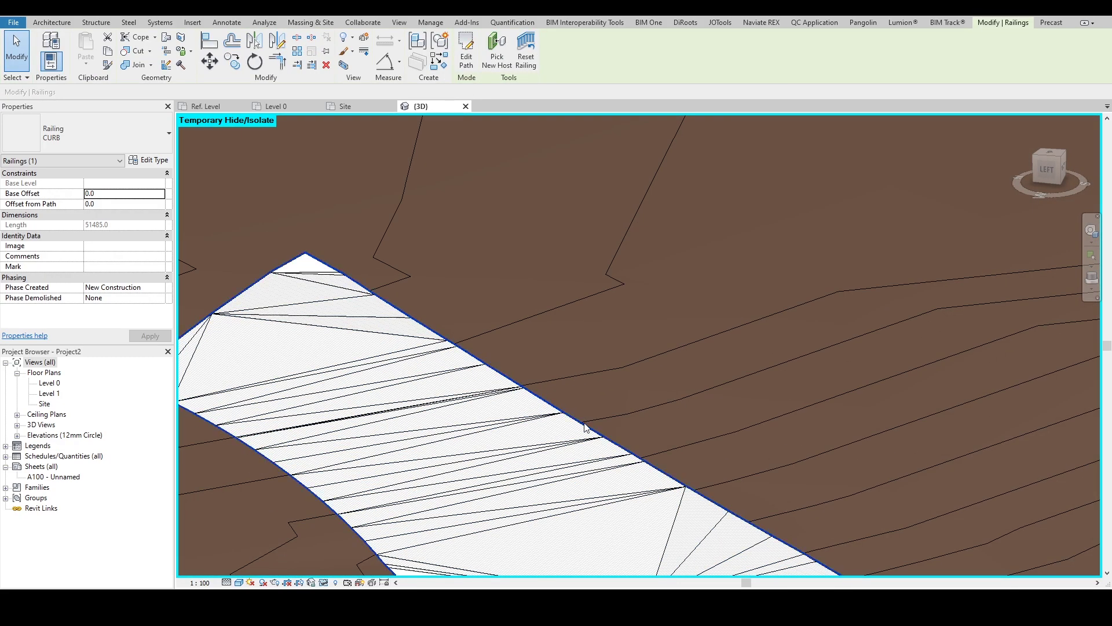
scroll(585, 427, up, 5)
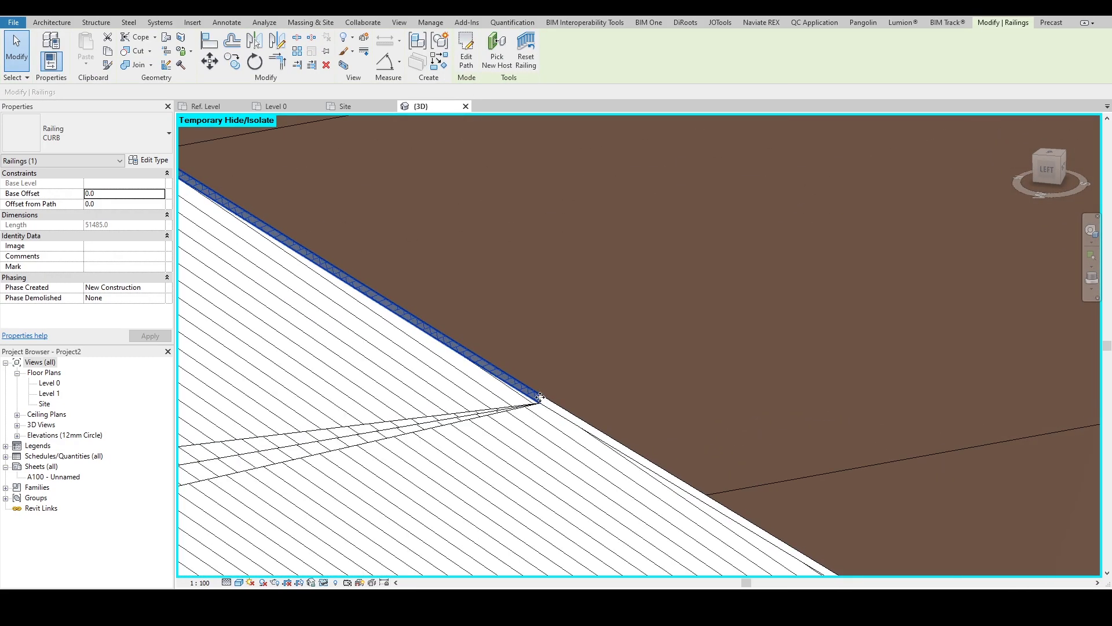
scroll(539, 398, up, 2)
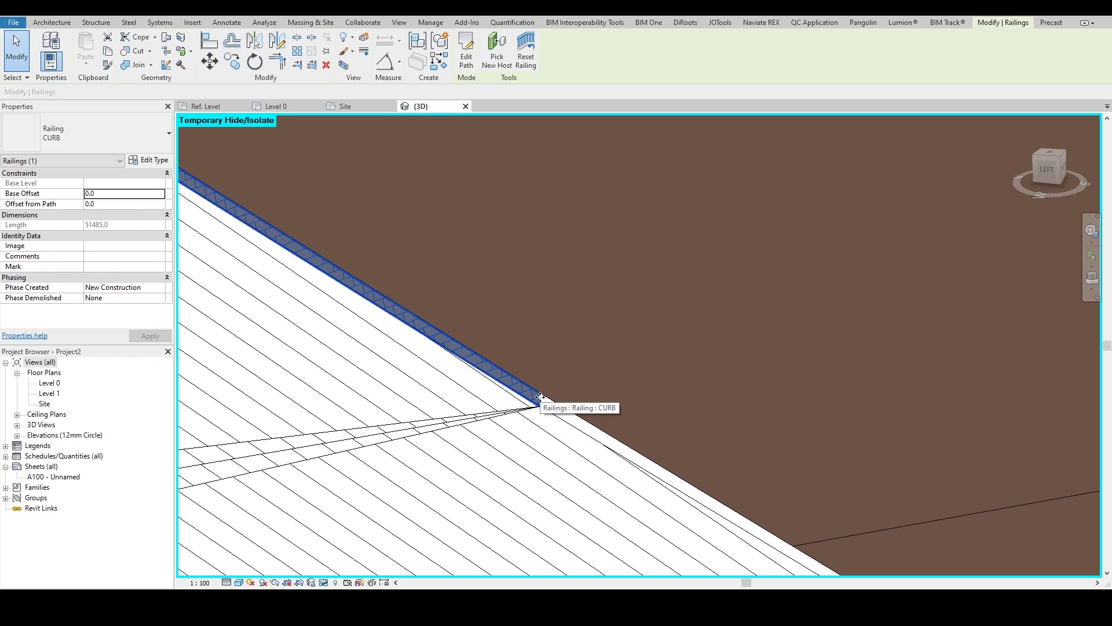
scroll(652, 320, down, 5)
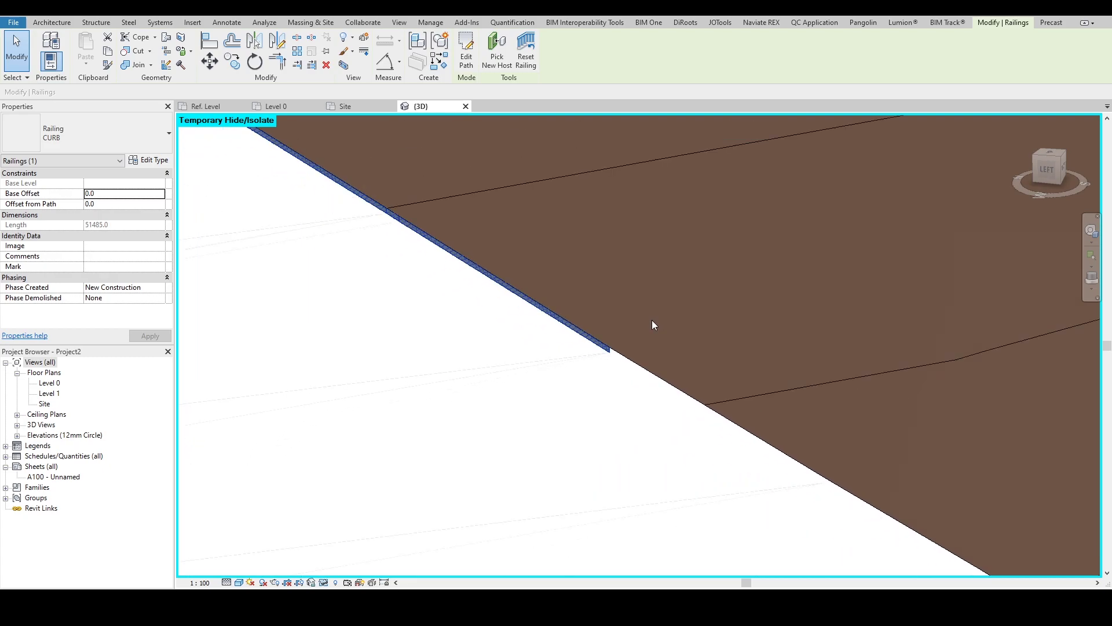
mouse_move(653, 321)
shift+middle_down()
mouse_move(537, 336)
mouse_move(634, 331)
shift+middle_up()
scroll(538, 336, down, 2)
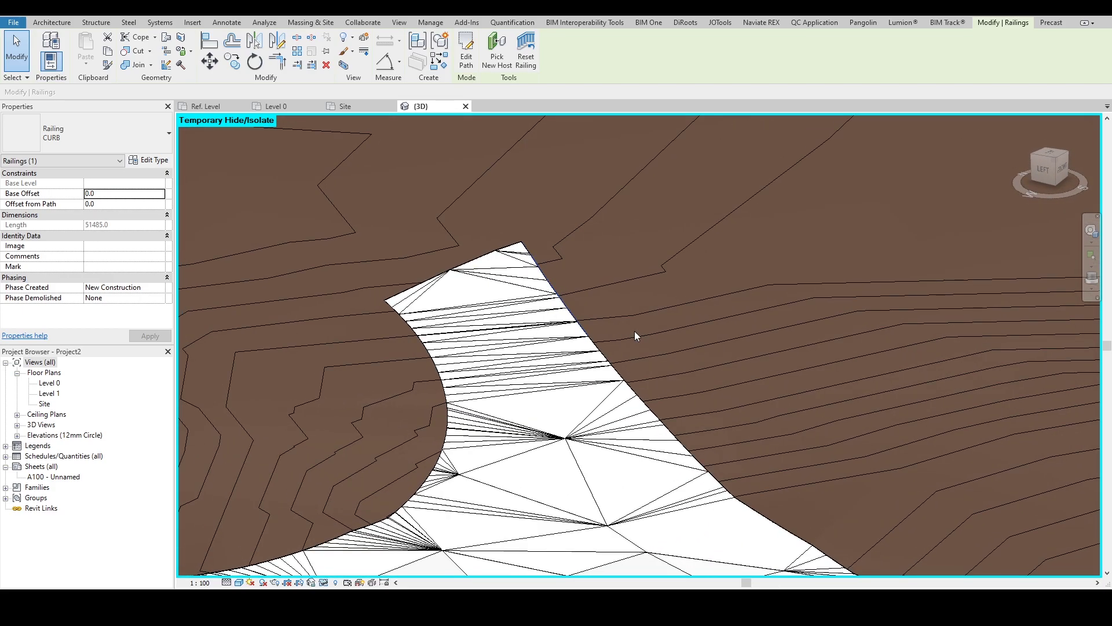